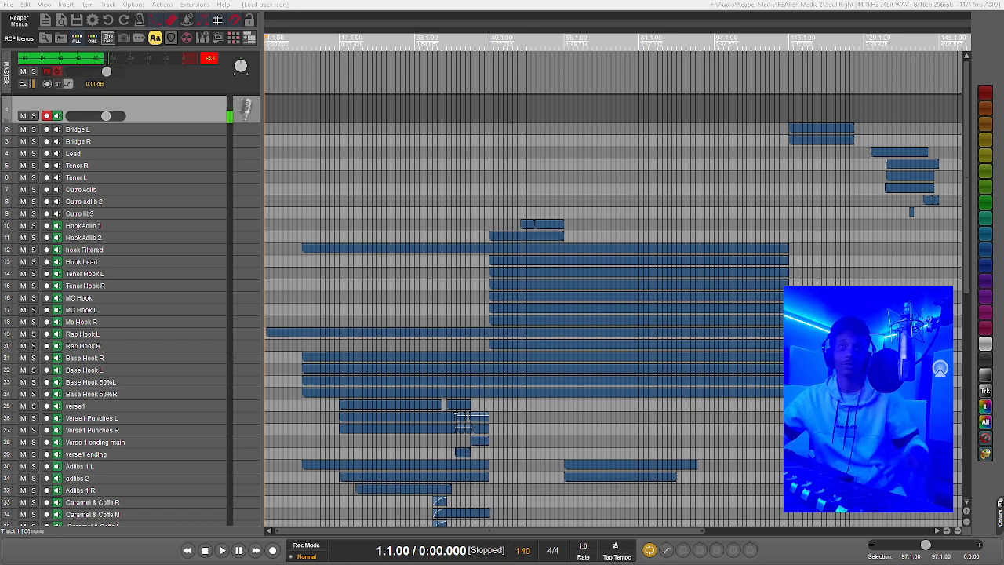
click(201, 63)
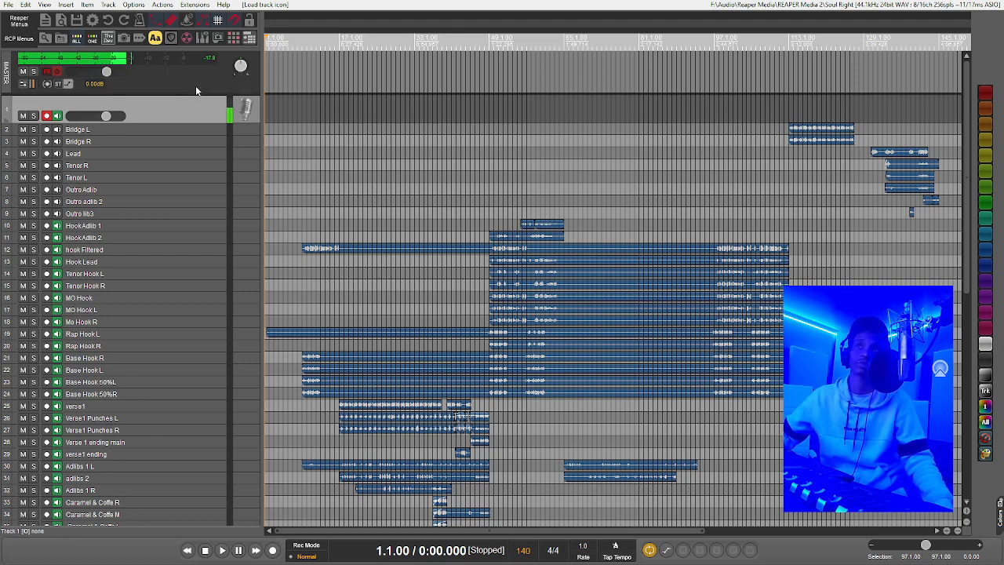
click(196, 87)
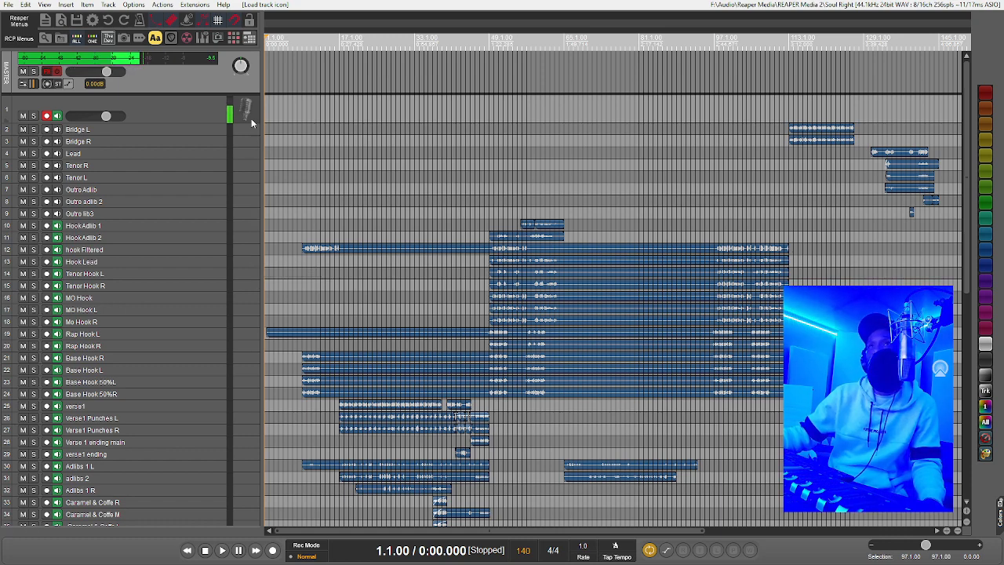
click(251, 118)
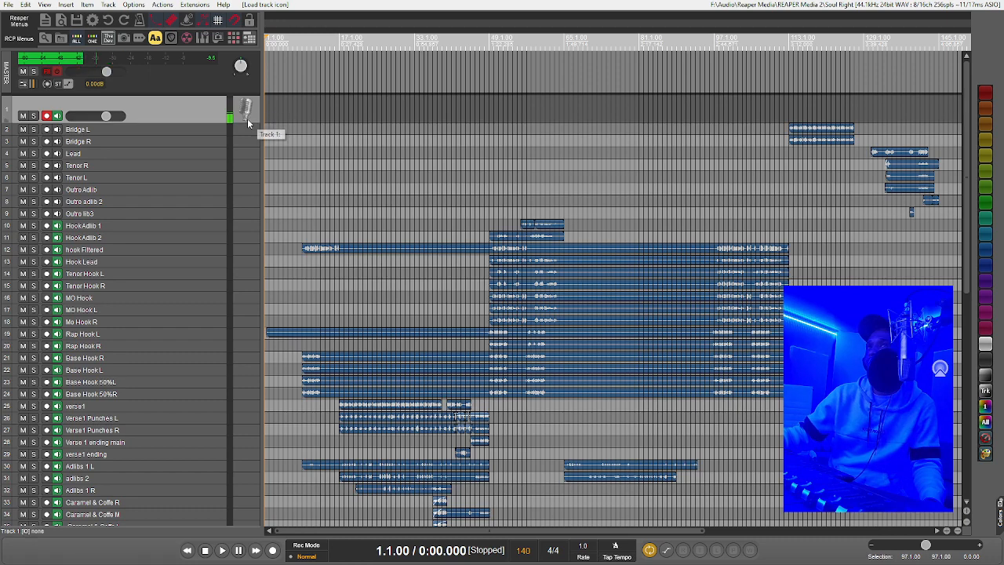
Open the Radial Menu, move it over the arrangement area, and show its View options.
click(186, 38)
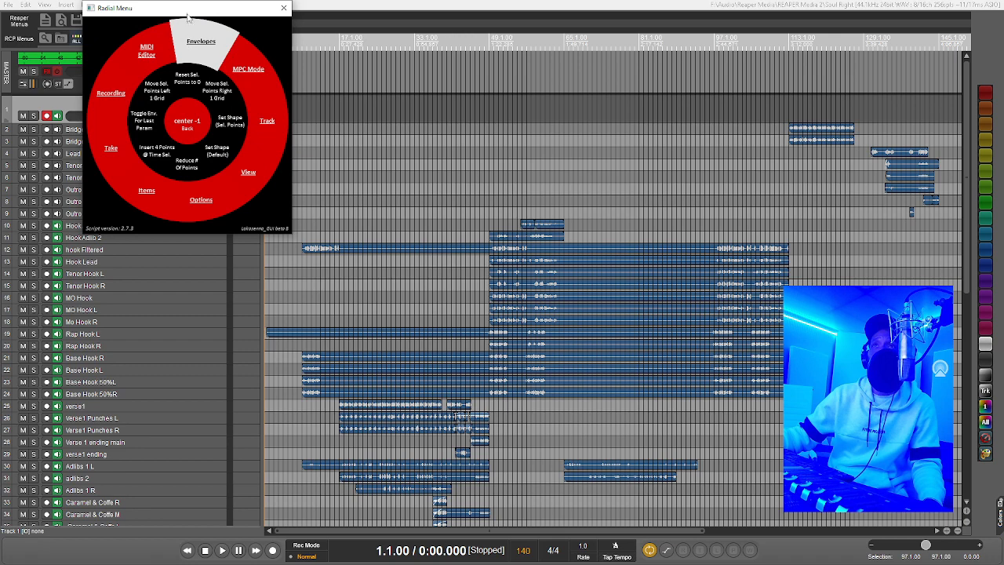
drag(192, 11, 672, 137)
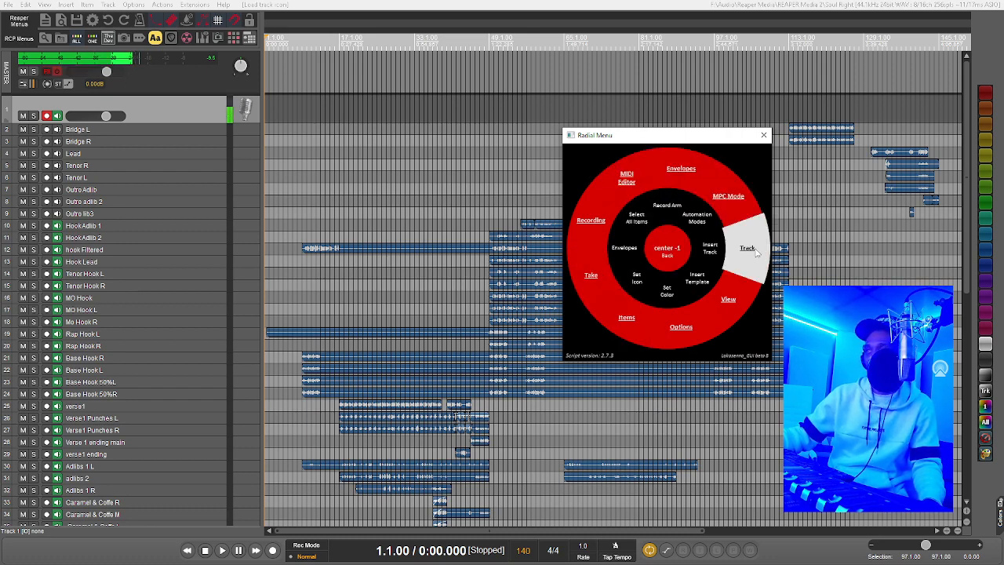
click(744, 304)
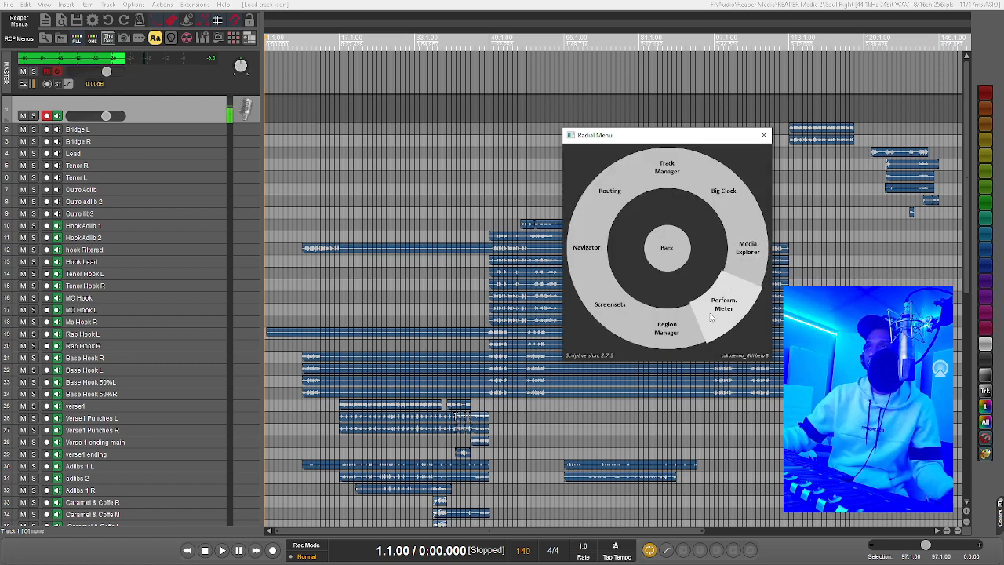
click(625, 323)
click(651, 326)
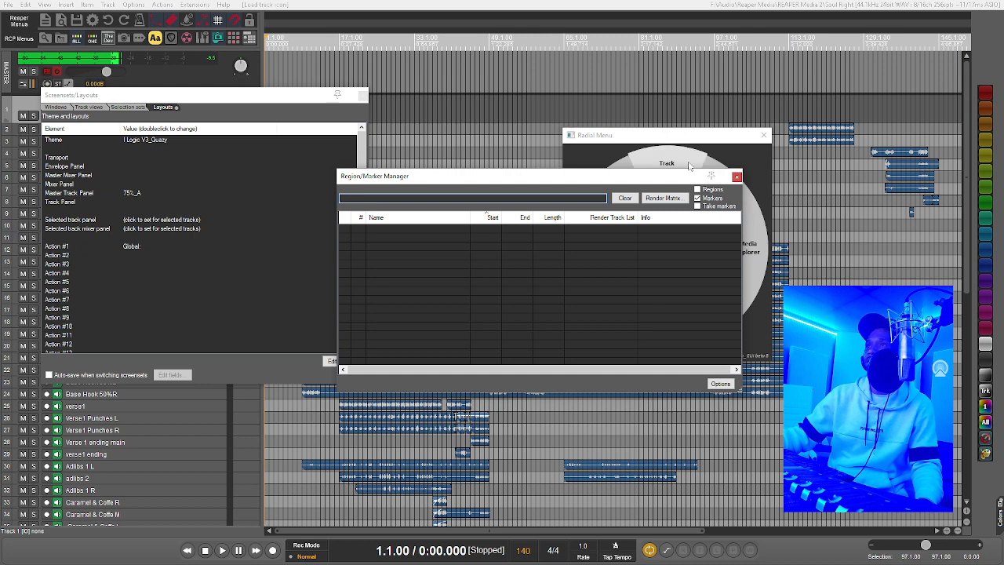
click(737, 176)
click(739, 200)
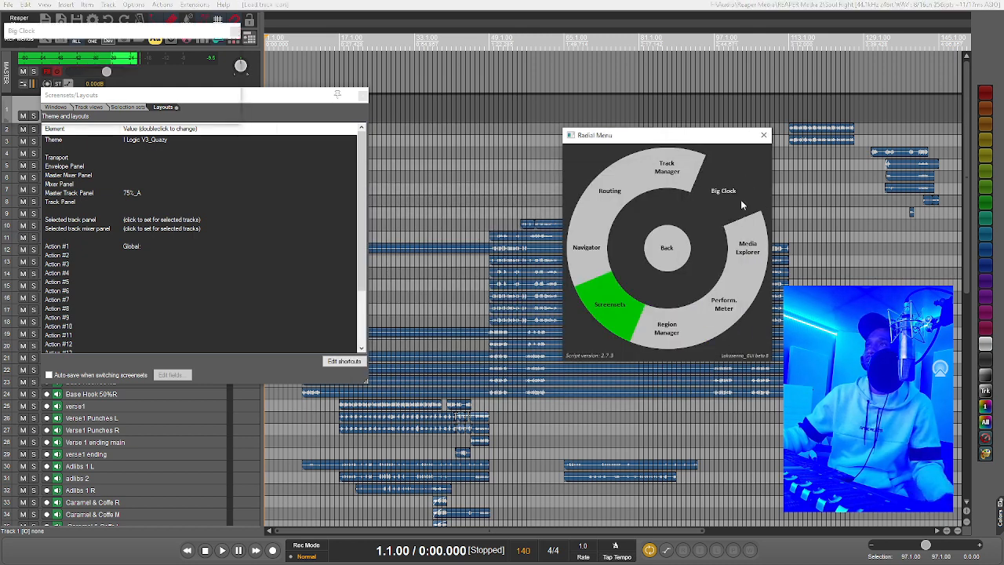
click(234, 30)
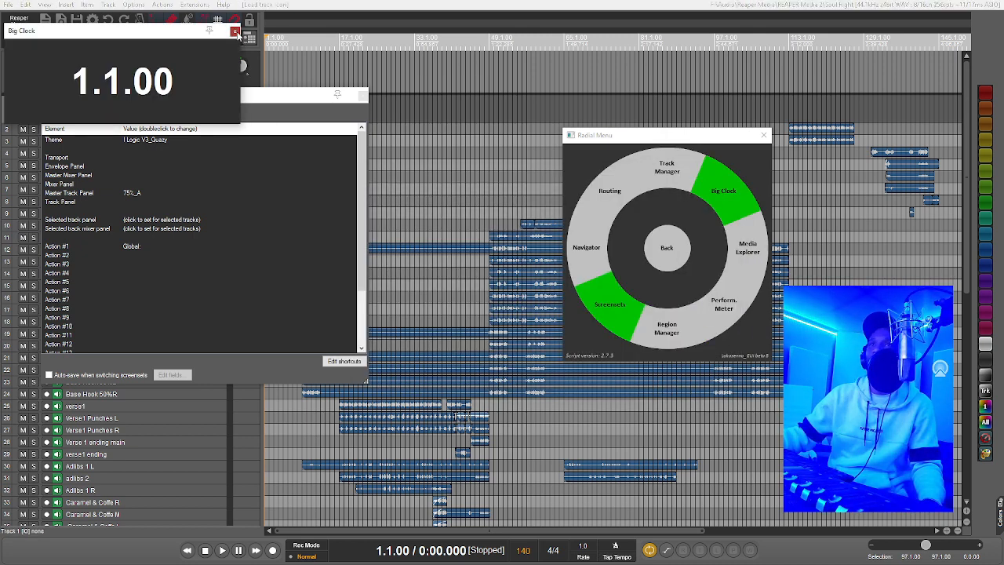
click(363, 97)
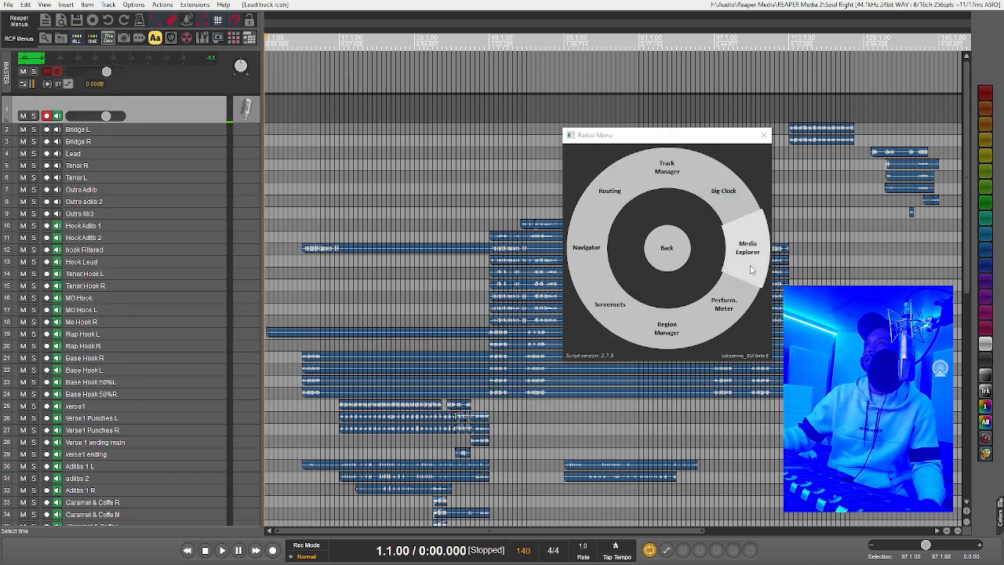
Open the Track Manager and name the unnamed first track "Microphone".
click(667, 168)
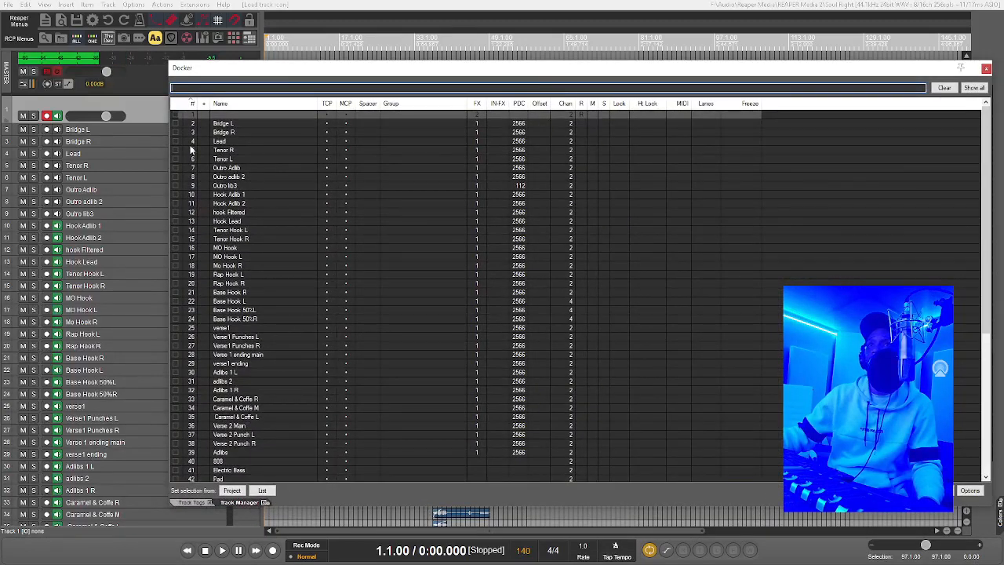
double_click(255, 114)
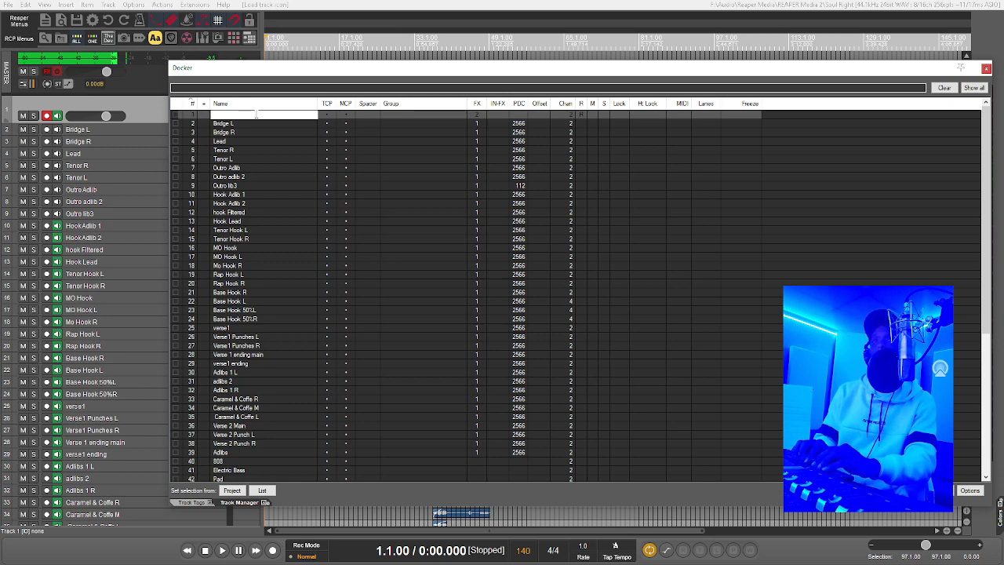
text(Micro)
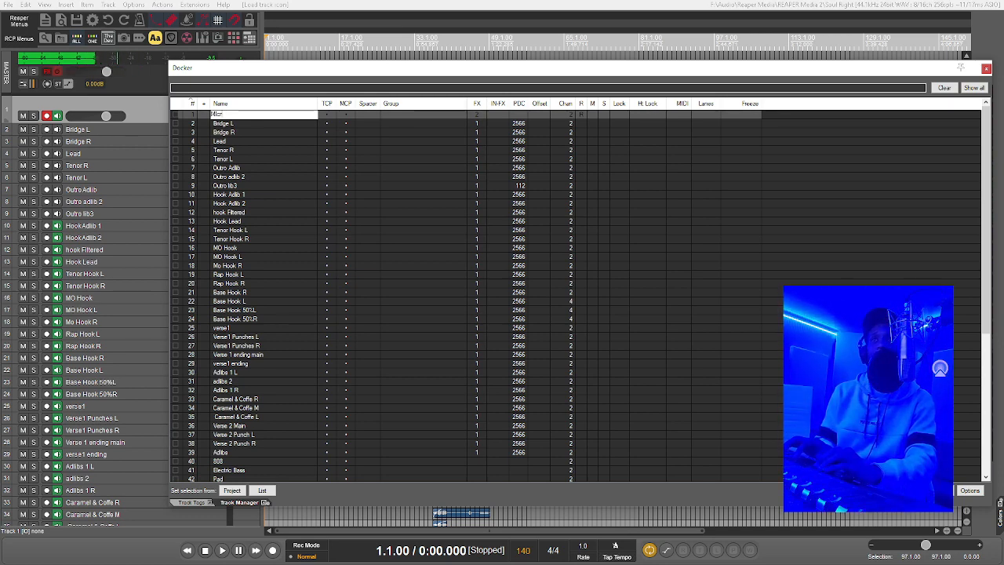
text(phone)
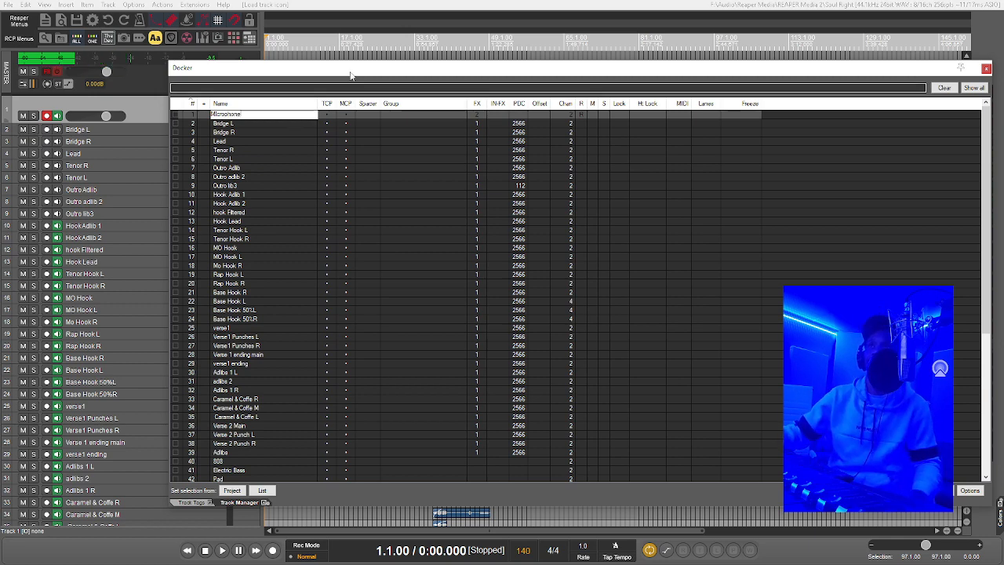
key(Return)
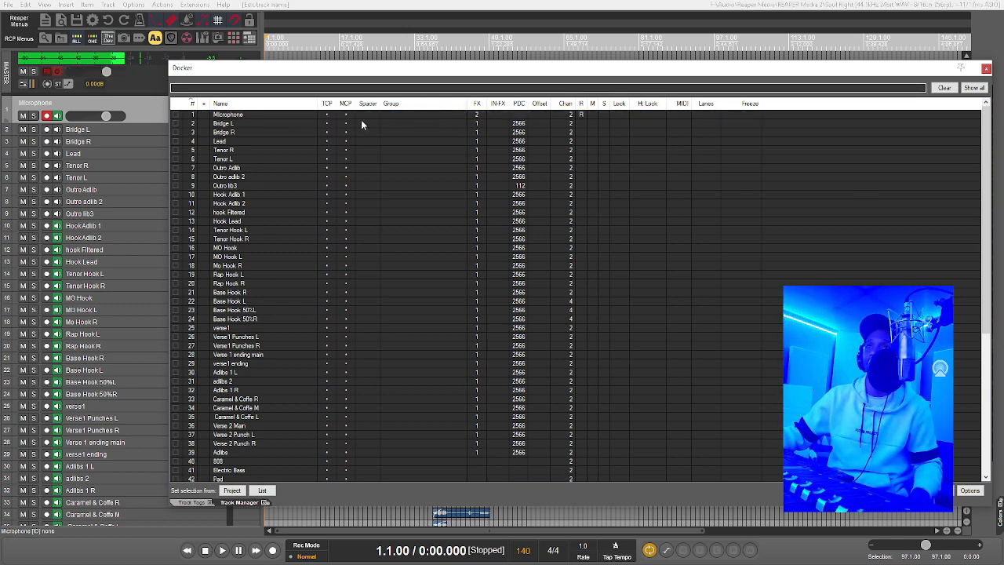
Hide the Microphone track from both the track control panel and the mixer, and close the Track Manager and Radial Menu.
click(330, 114)
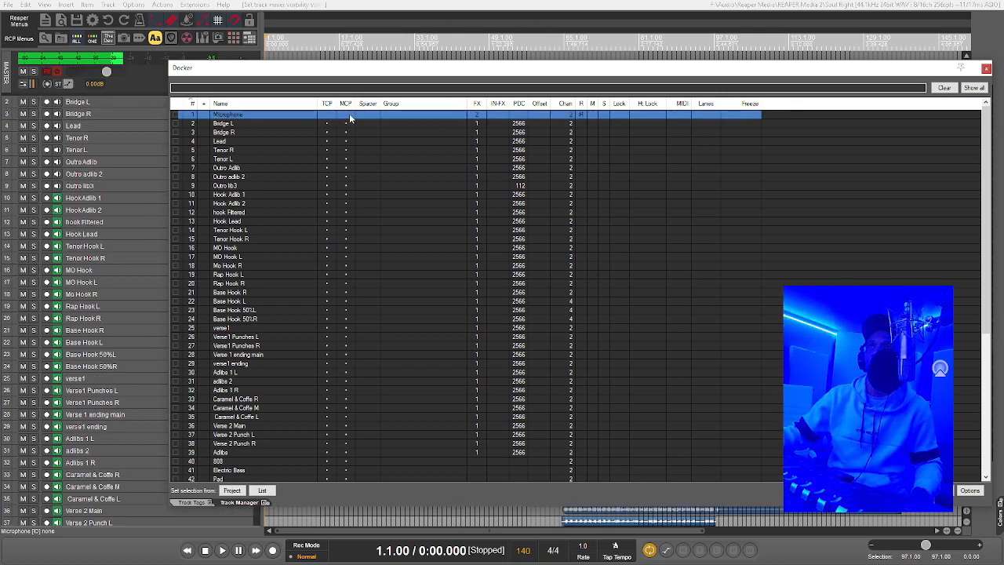
click(986, 68)
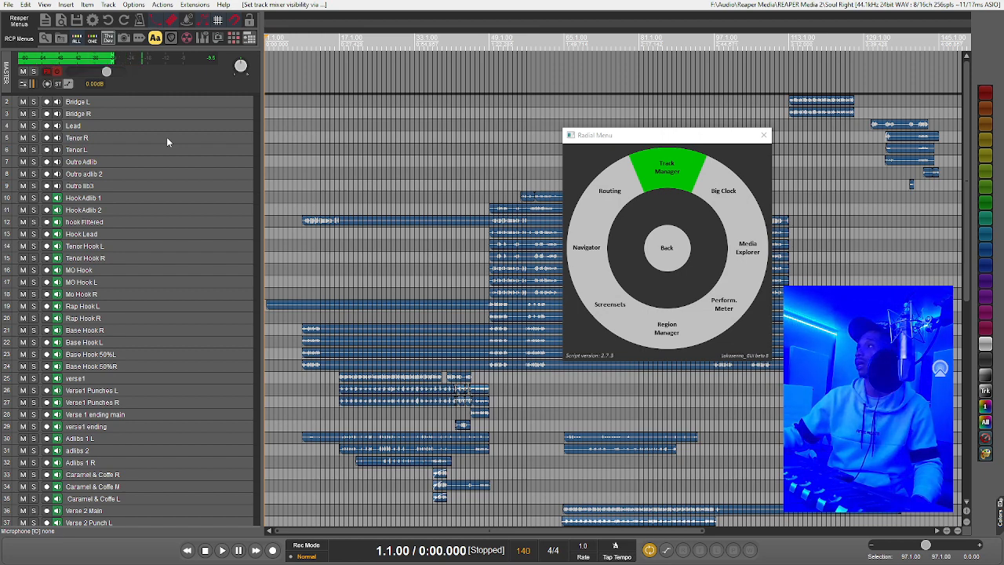
click(763, 135)
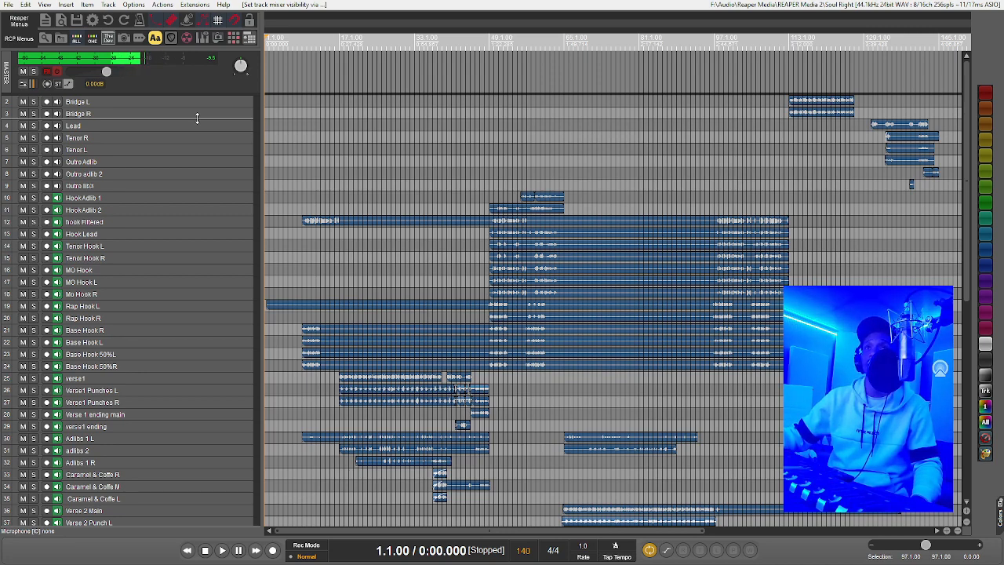
Look through the full track list down to the percussion tracks and listen to the song from the start.
scroll(197, 117, down, 5)
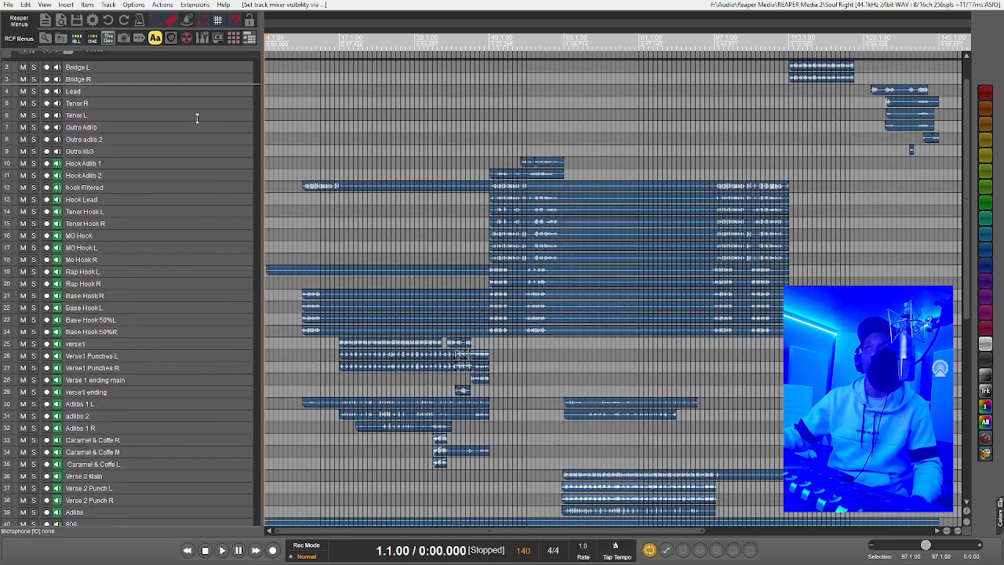
scroll(199, 207, down, 12)
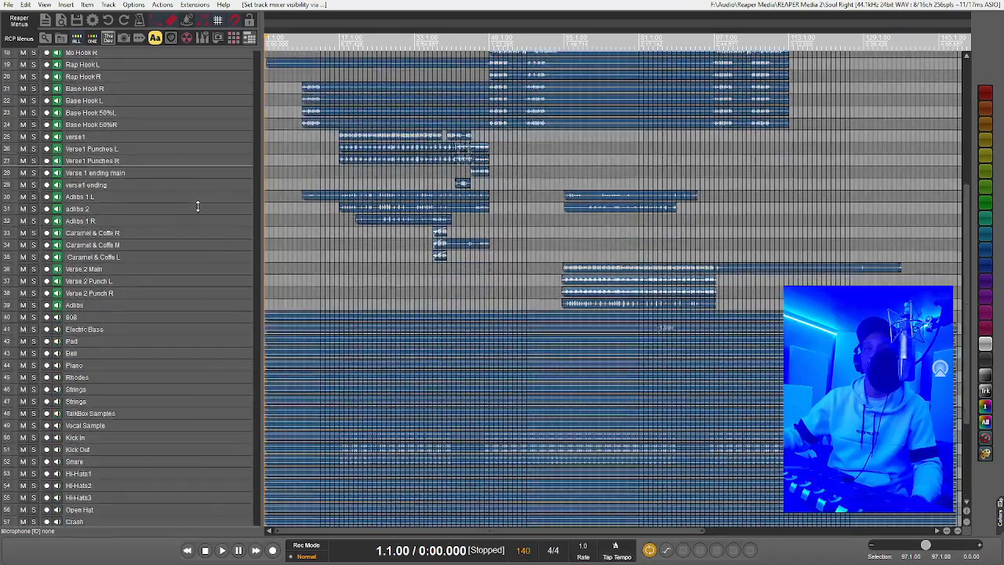
scroll(197, 203, down, 3)
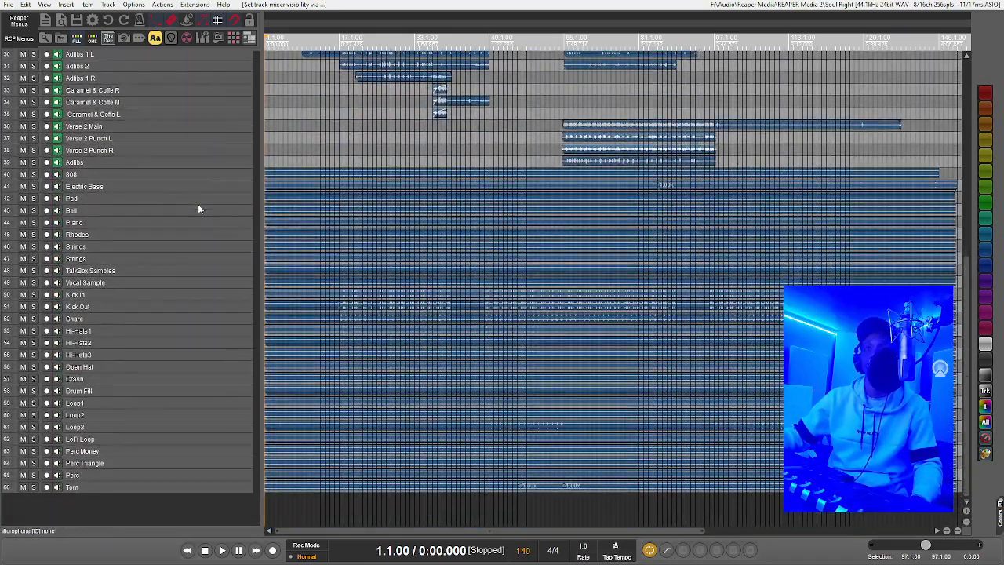
scroll(198, 204, up, 8)
scroll(199, 207, up, 8)
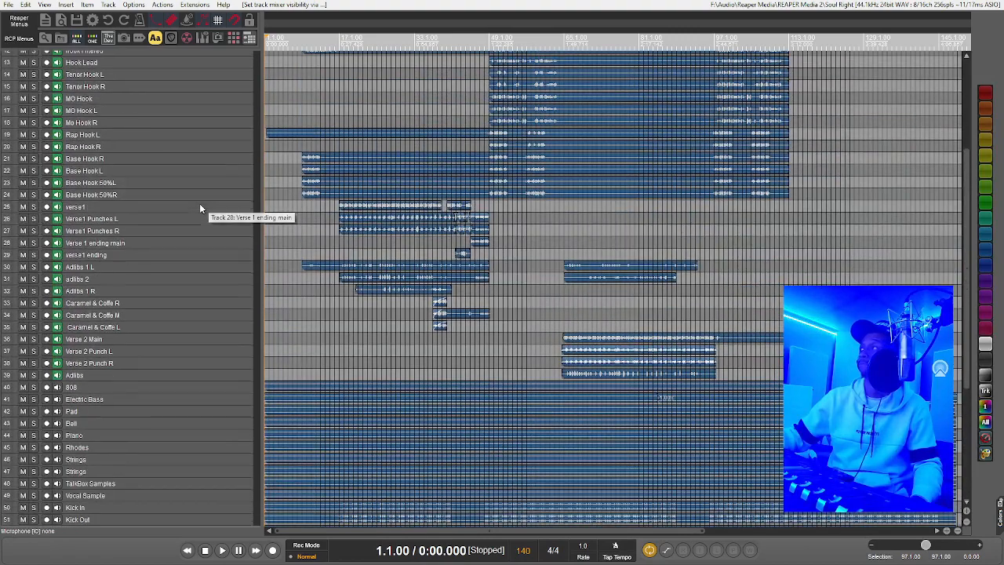
scroll(200, 208, up, 7)
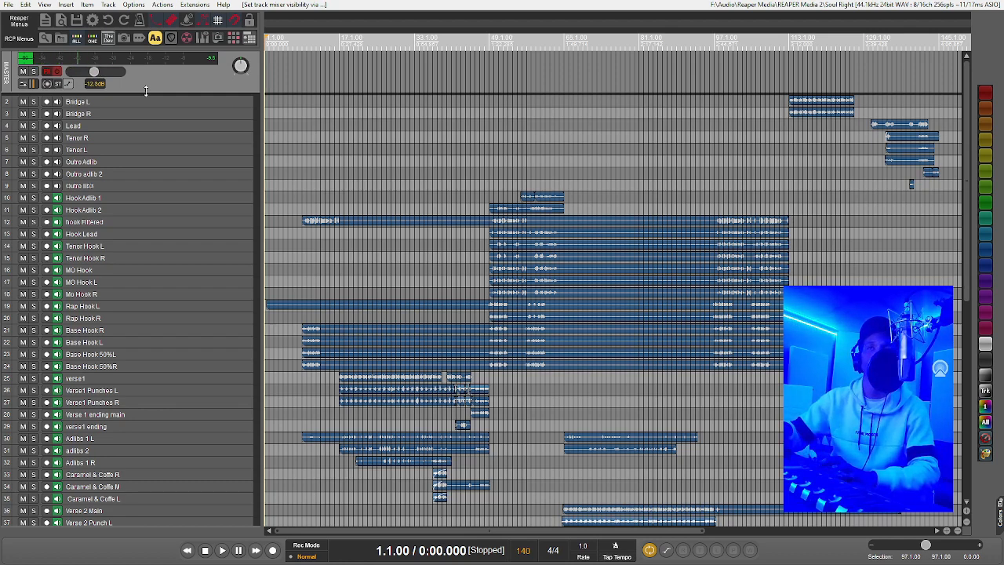
key(space)
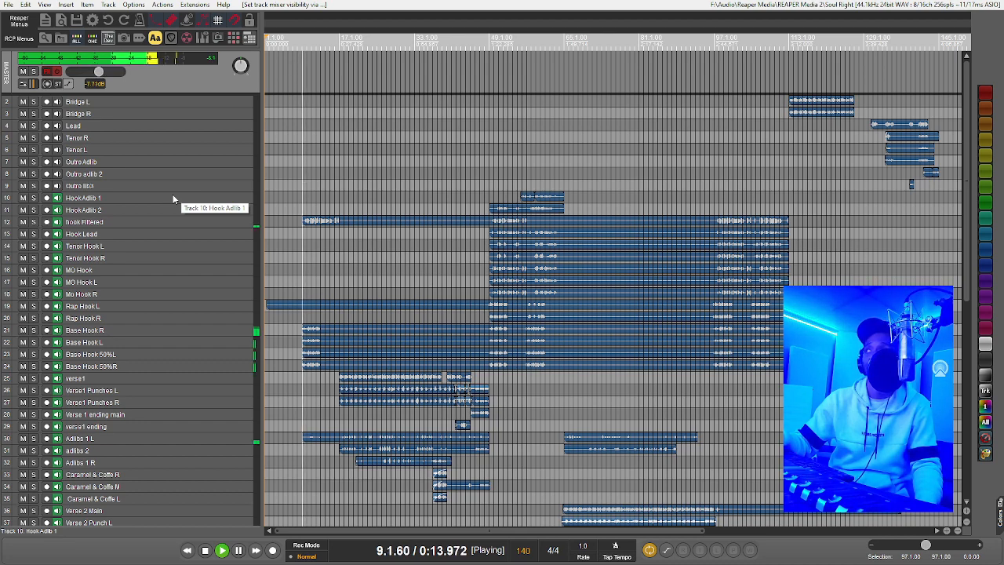
key(space)
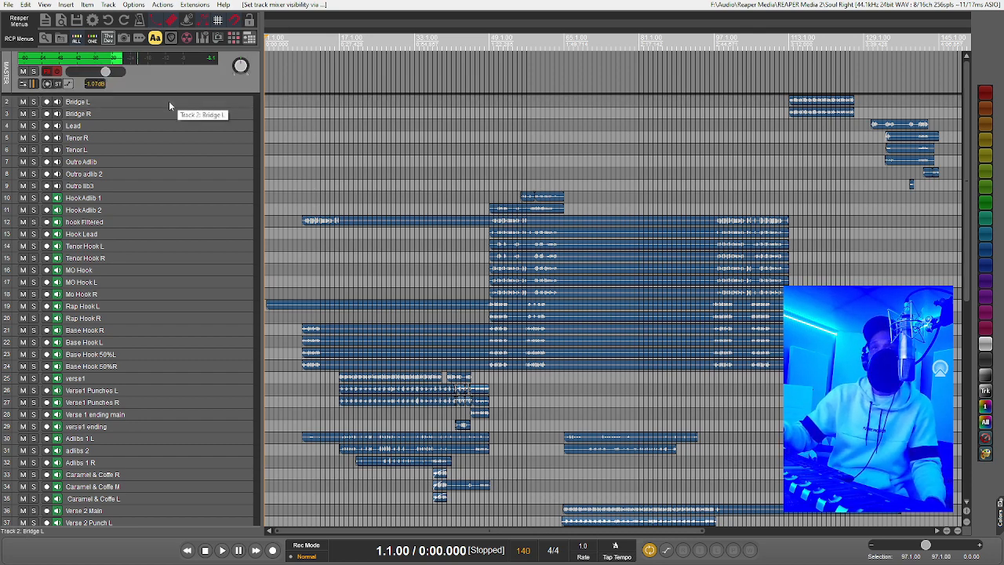
Move all the vocal tracks from Bridge L through Adlibs into a new folder track.
scroll(180, 197, down, 2)
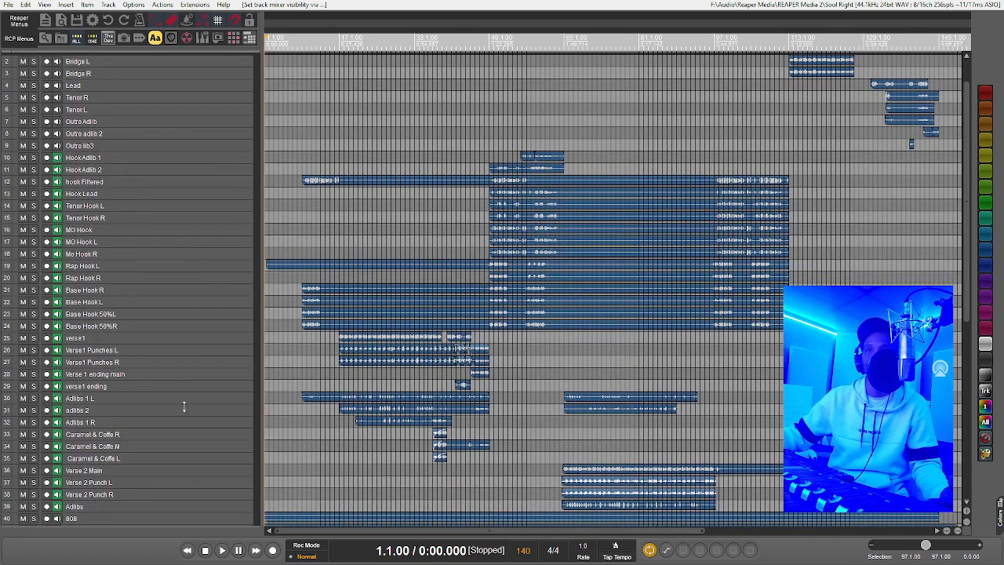
click(122, 494)
scroll(176, 163, up, 1)
scroll(176, 162, up, 2)
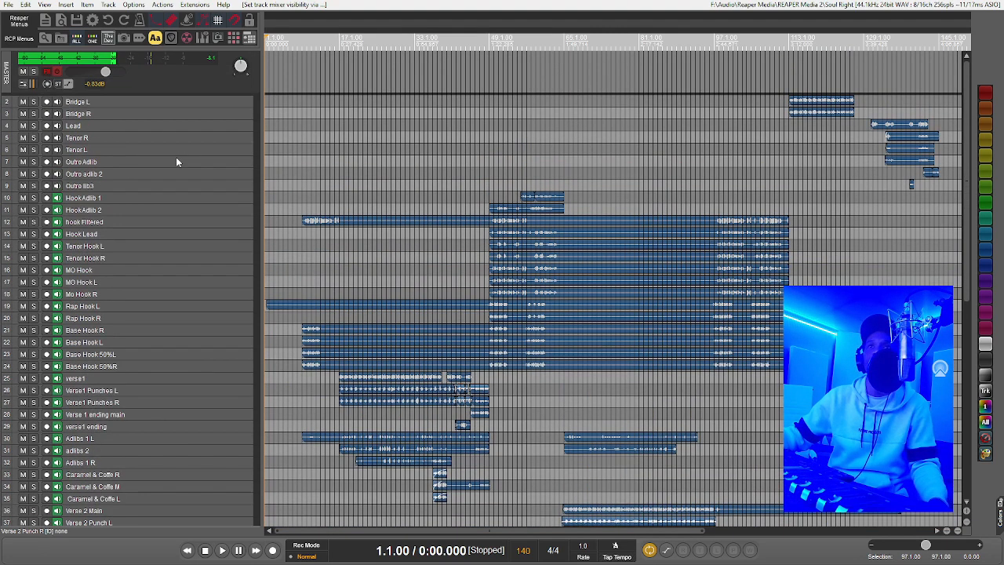
click(174, 101)
scroll(178, 173, down, 5)
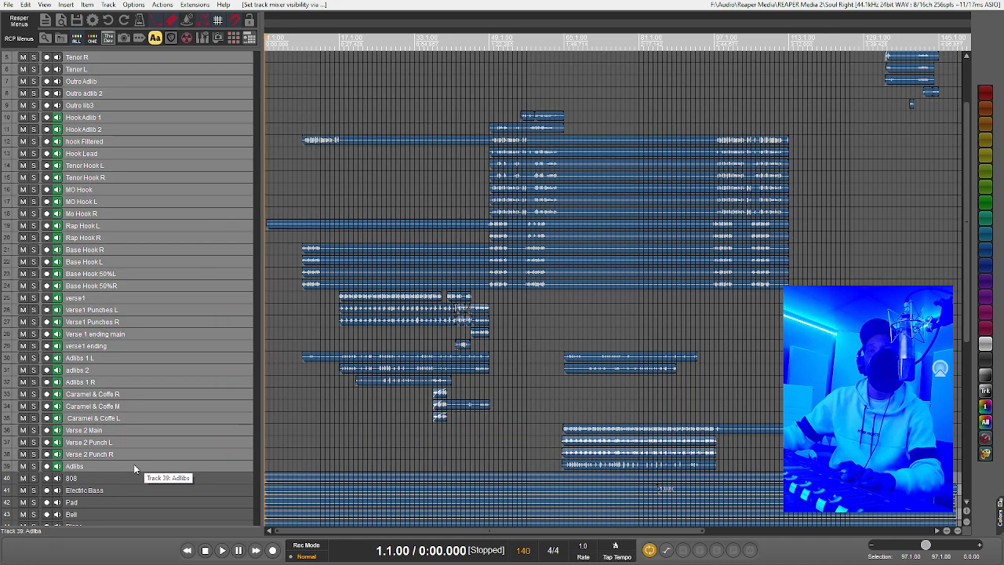
scroll(160, 376, up, 2)
scroll(160, 380, up, 2)
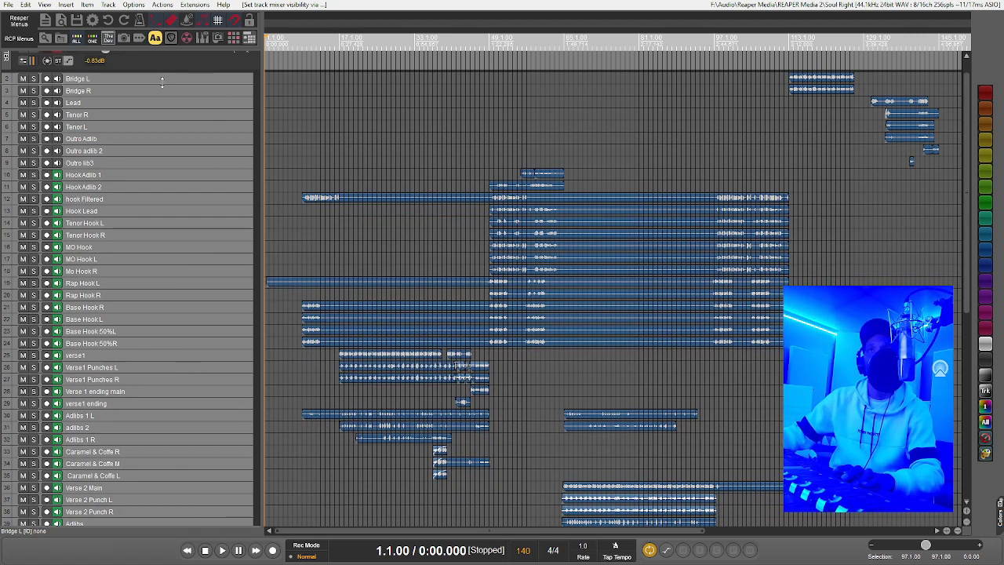
scroll(163, 463, down, 1)
scroll(157, 408, up, 2)
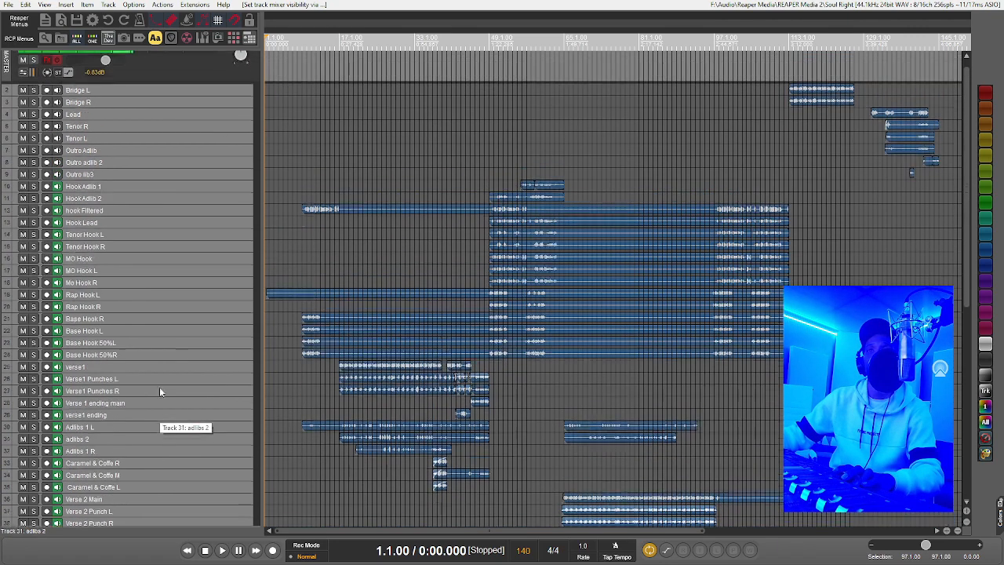
right_click(210, 94)
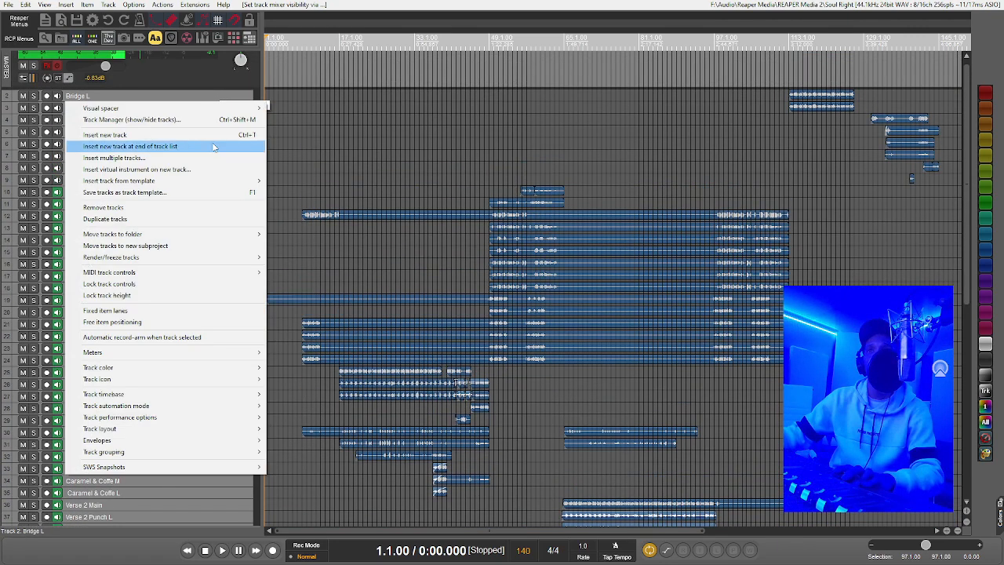
mouse_move(208, 234)
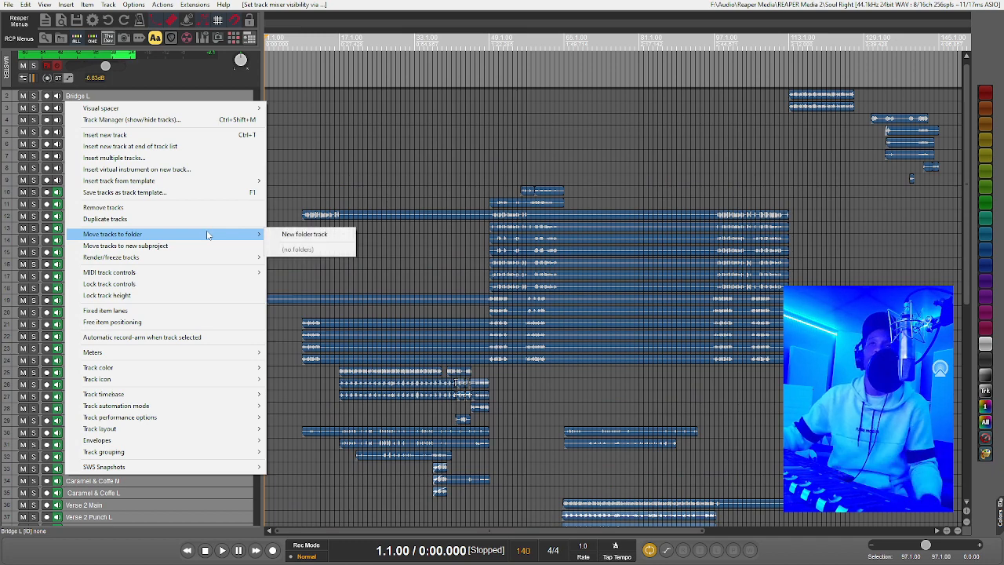
click(285, 235)
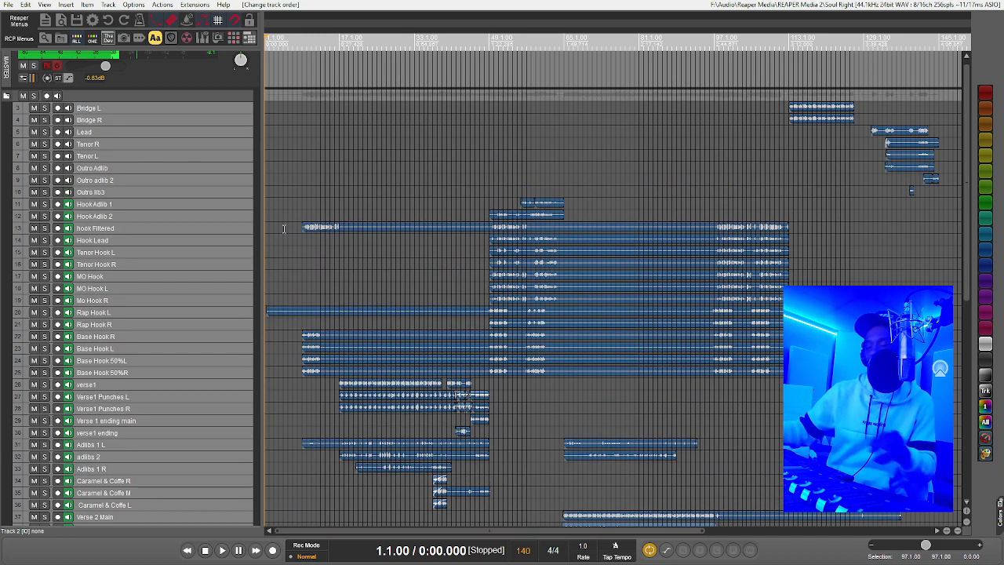
Name the new folder track above Bridge L "Vocals" and collapse the folder.
double_click(102, 95)
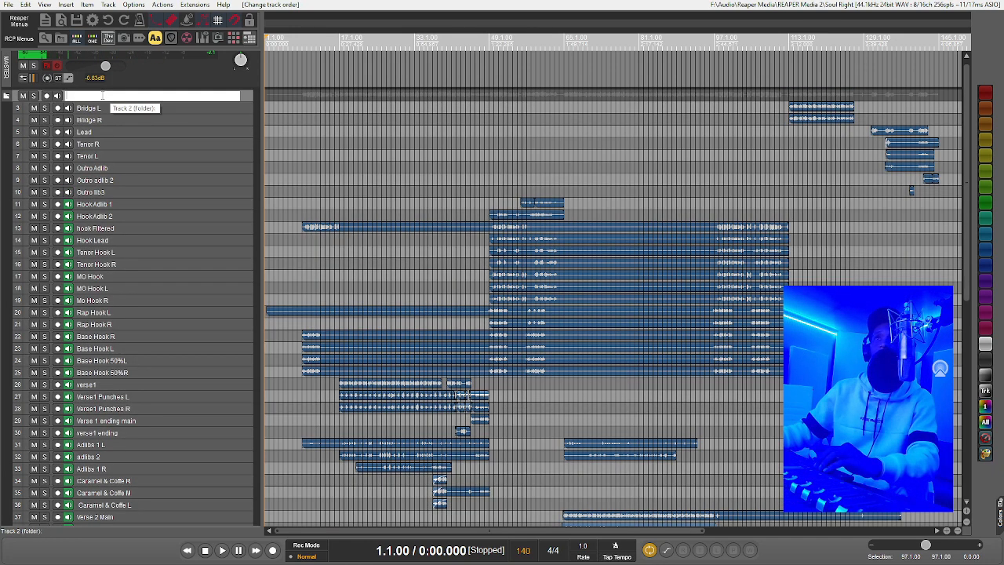
text(Voca)
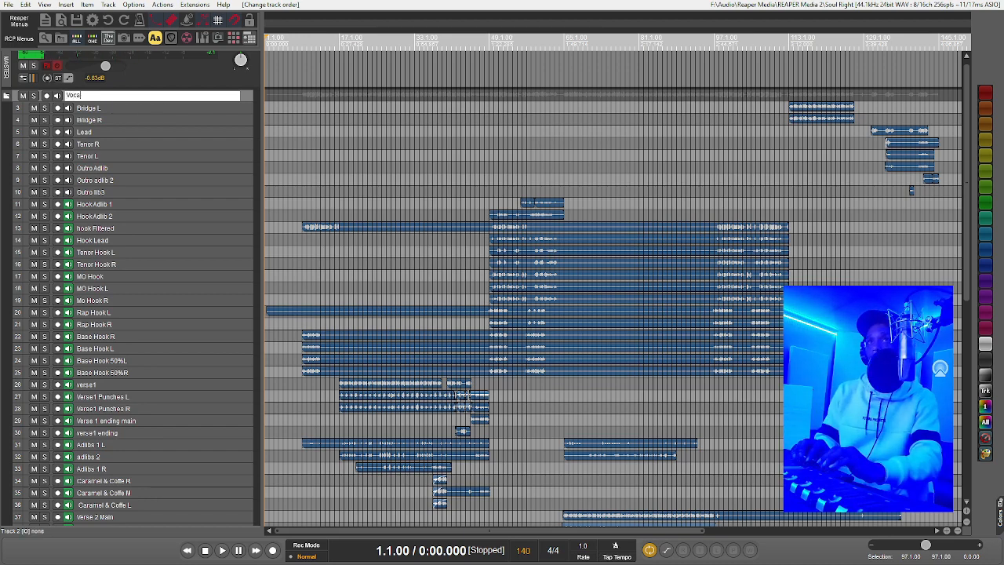
text(ls)
key(BackSpace)
key(BackSpace)
key(BackSpace)
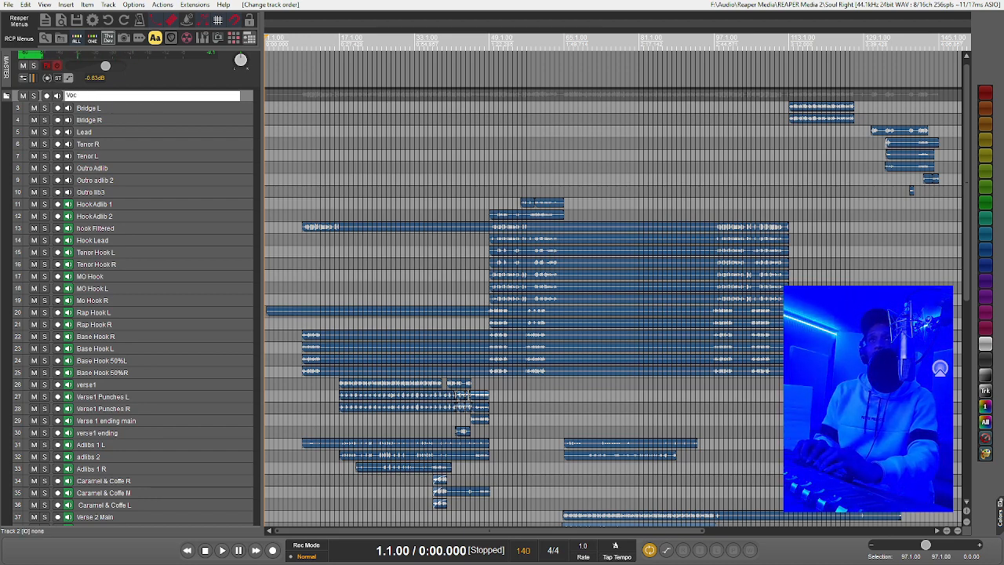
text(al)
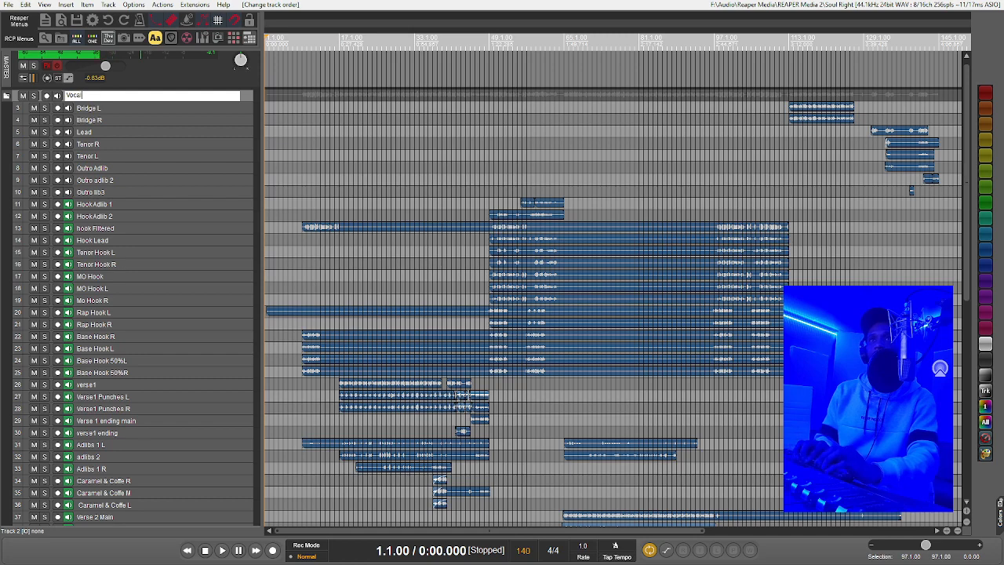
text(s)
key(Return)
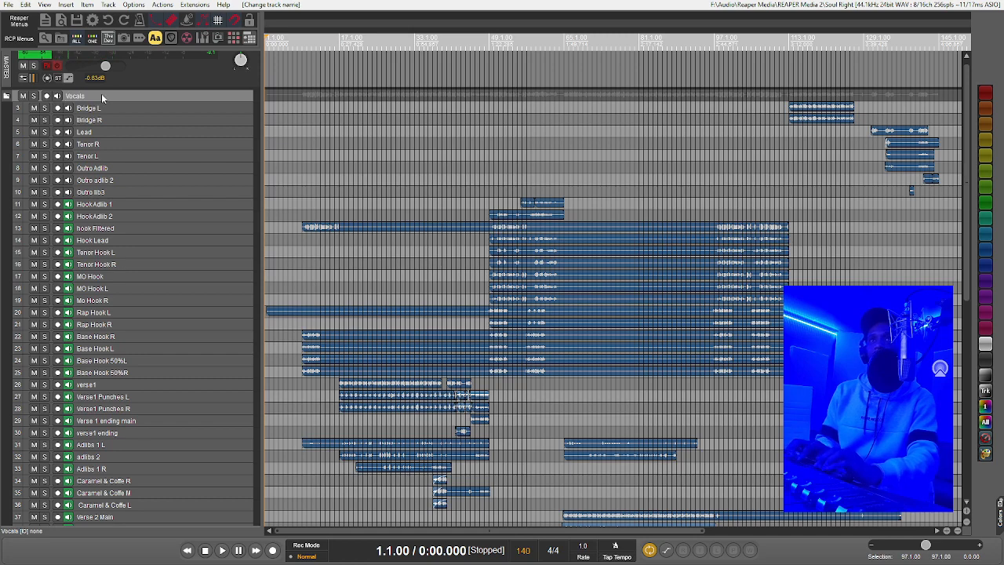
click(4, 98)
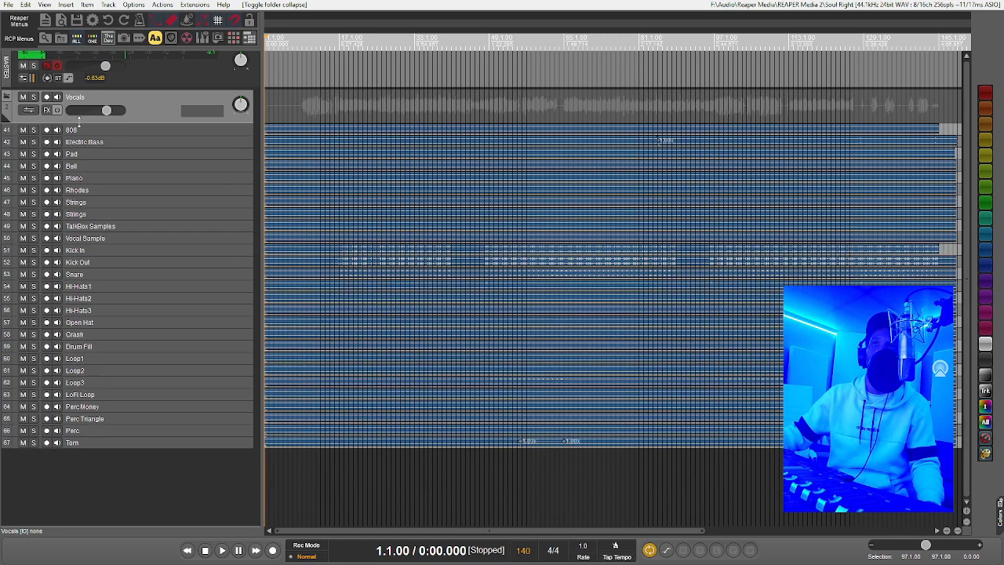
Lower the Vocals folder's volume to -8.48 dB while listening to the song from bar 16.
drag(106, 110, 95, 110)
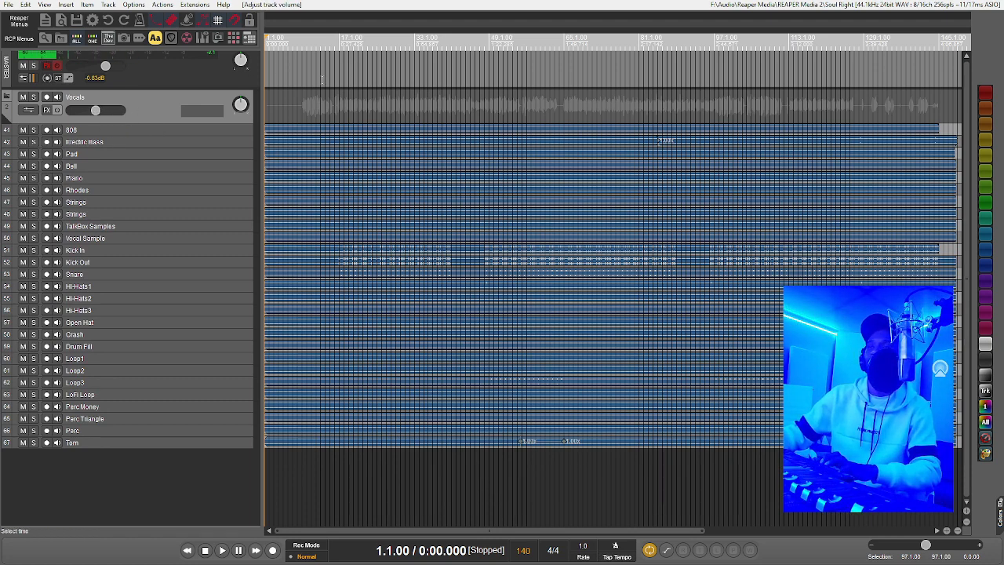
click(335, 45)
key(space)
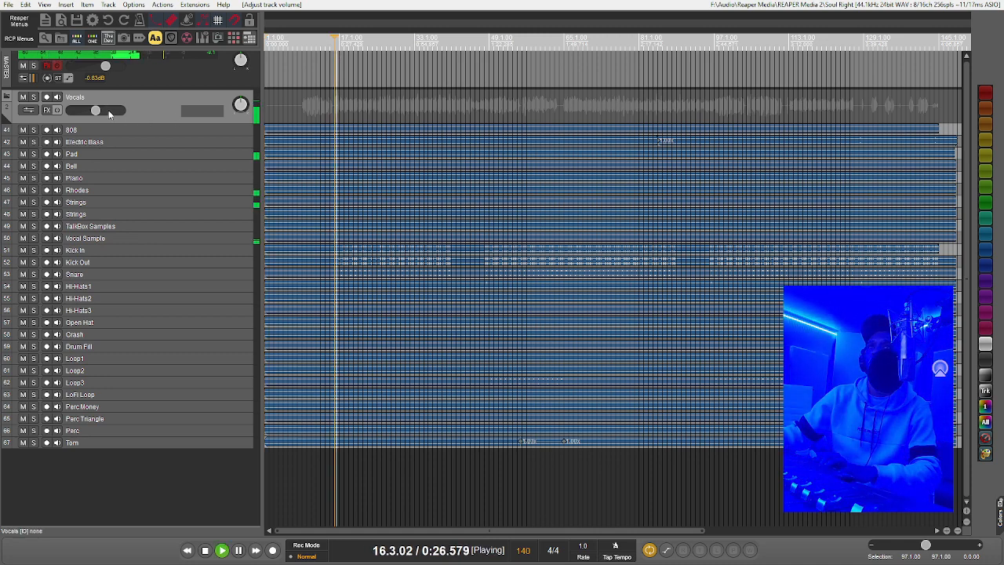
drag(108, 110, 97, 110)
key(space)
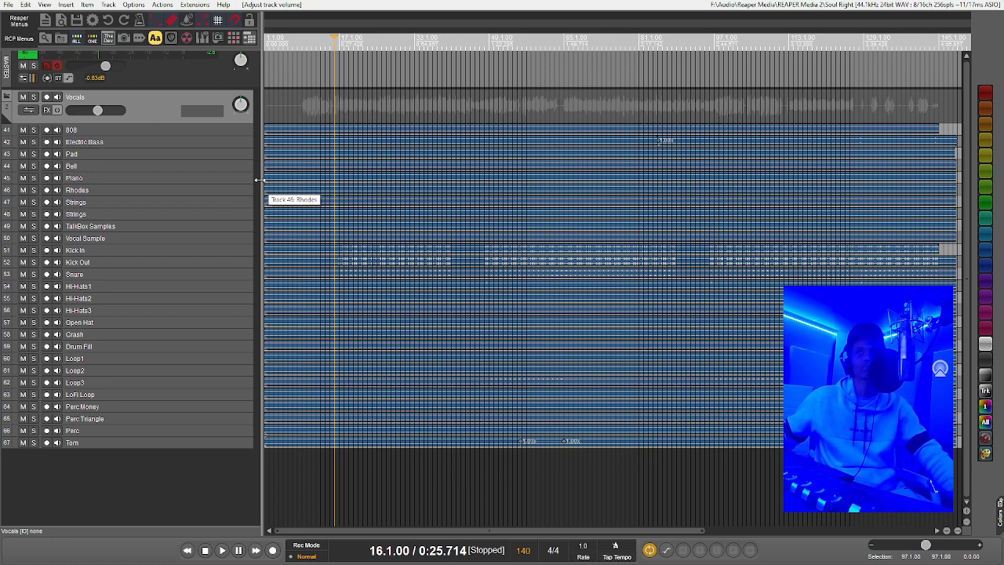
Expand the Vocals folder to show its child tracks and display the mixer.
scroll(174, 118, up, 1)
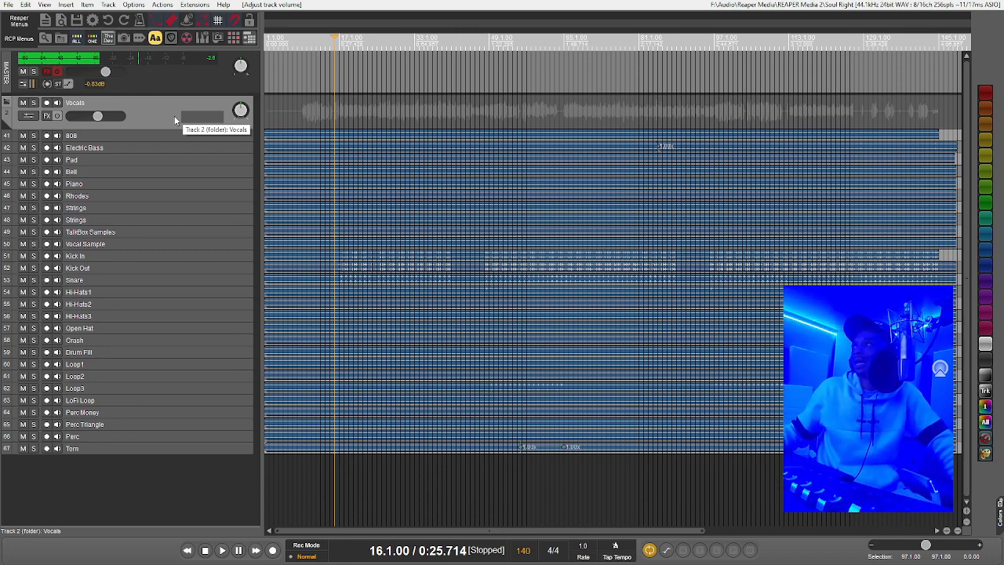
click(7, 102)
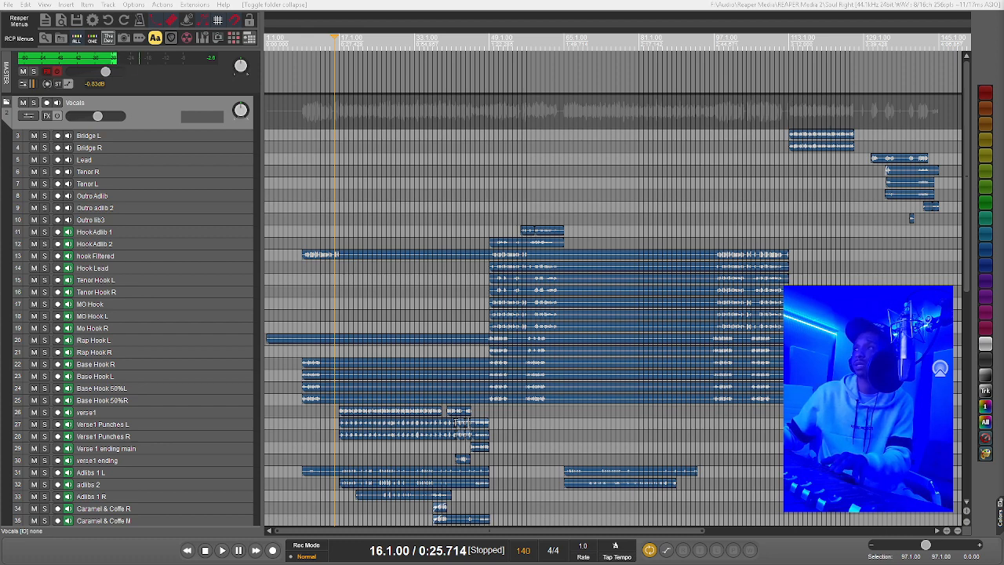
key(ctrl+m)
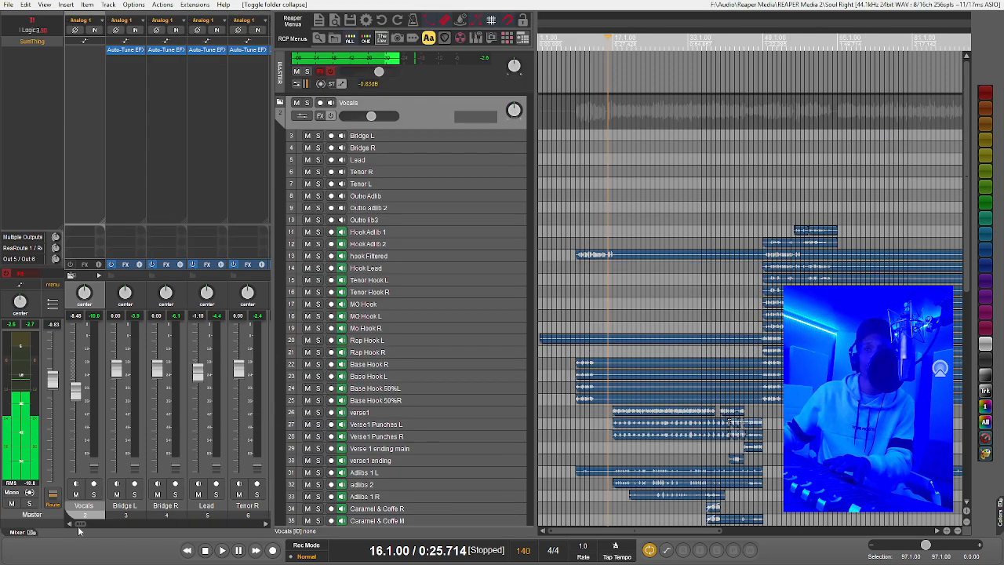
Look through the vocal channels in the mixer and inspect the Auto-Tune EFX+ settings on Bridge R.
scroll(93, 506, down, 10)
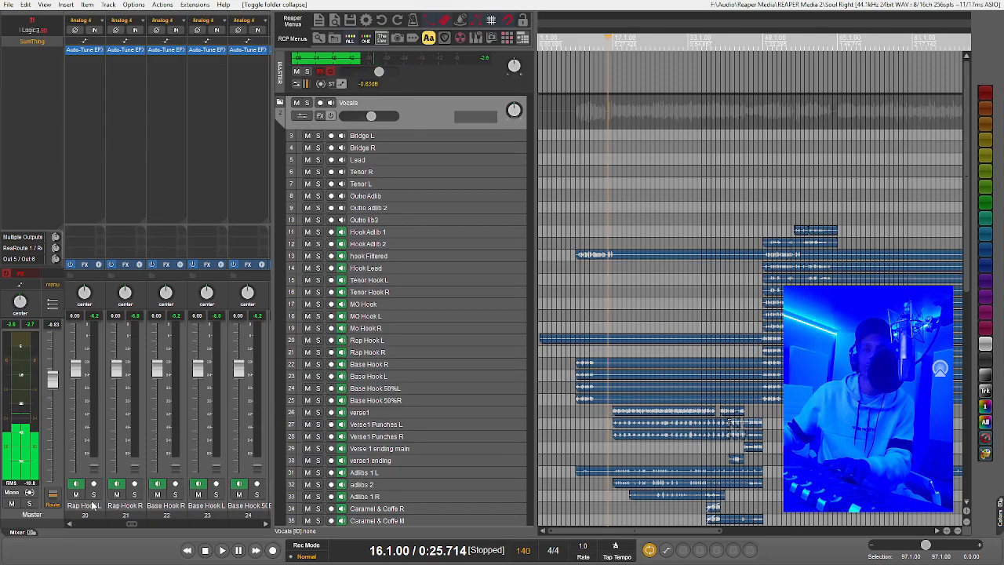
scroll(92, 506, down, 4)
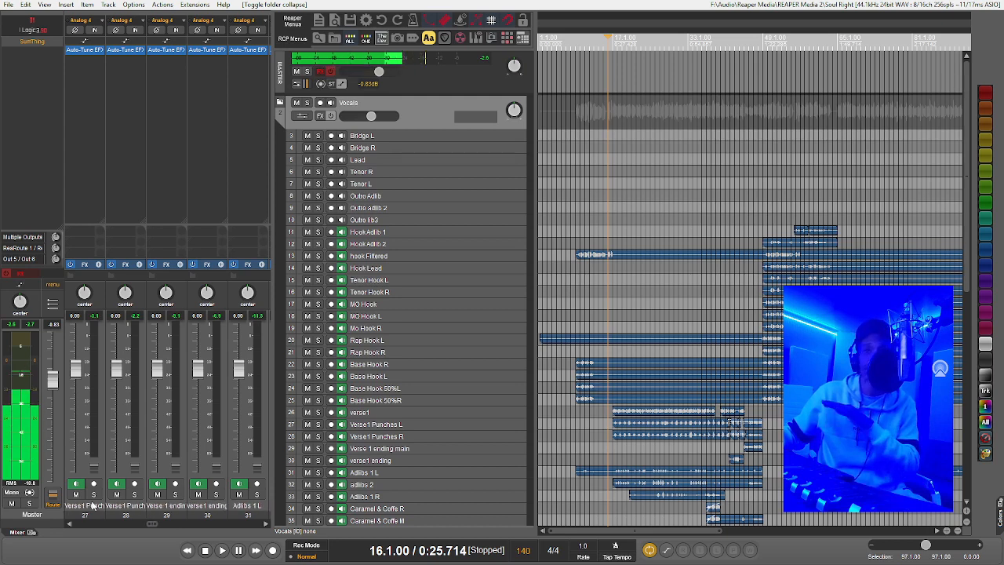
scroll(93, 506, up, 9)
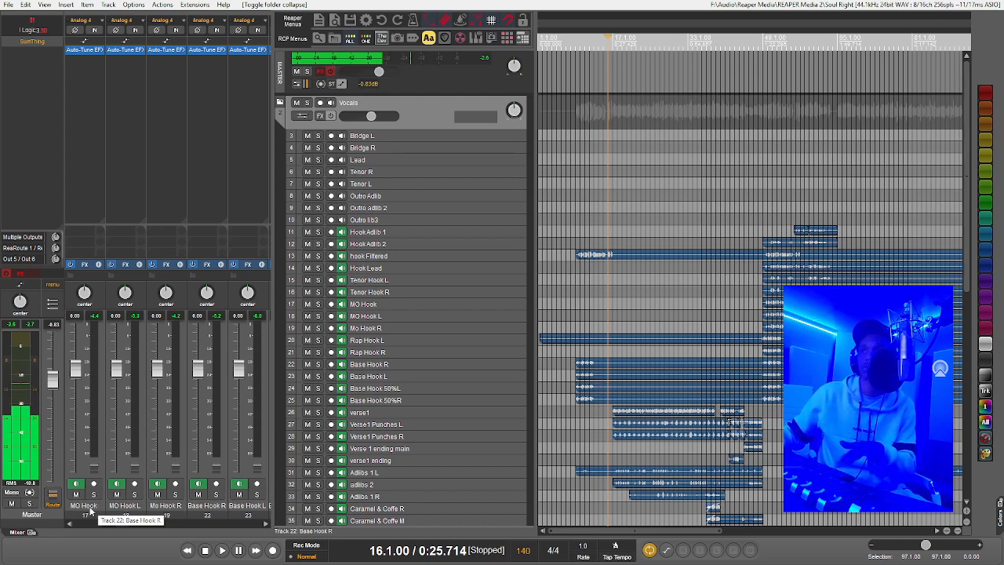
scroll(90, 510, up, 4)
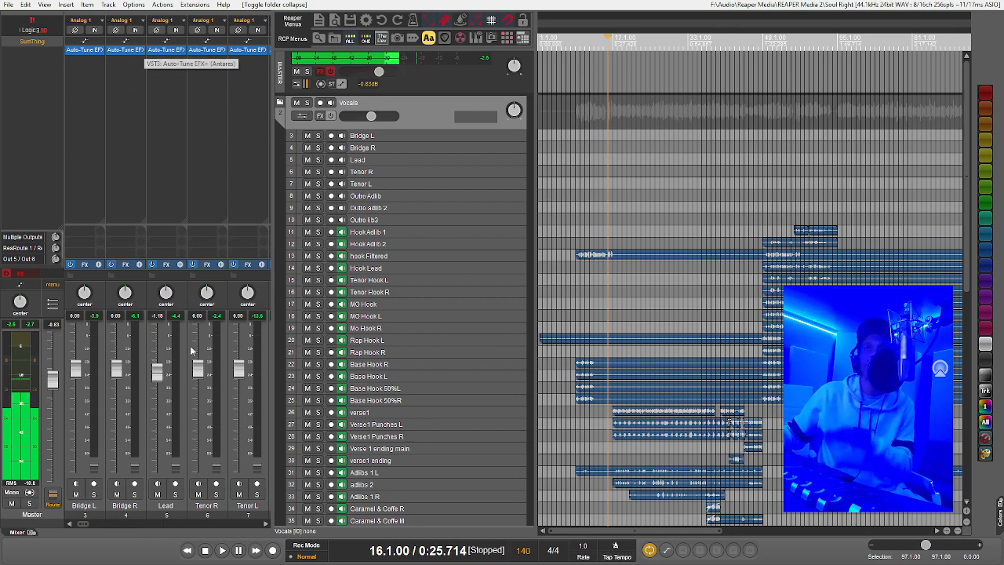
click(127, 50)
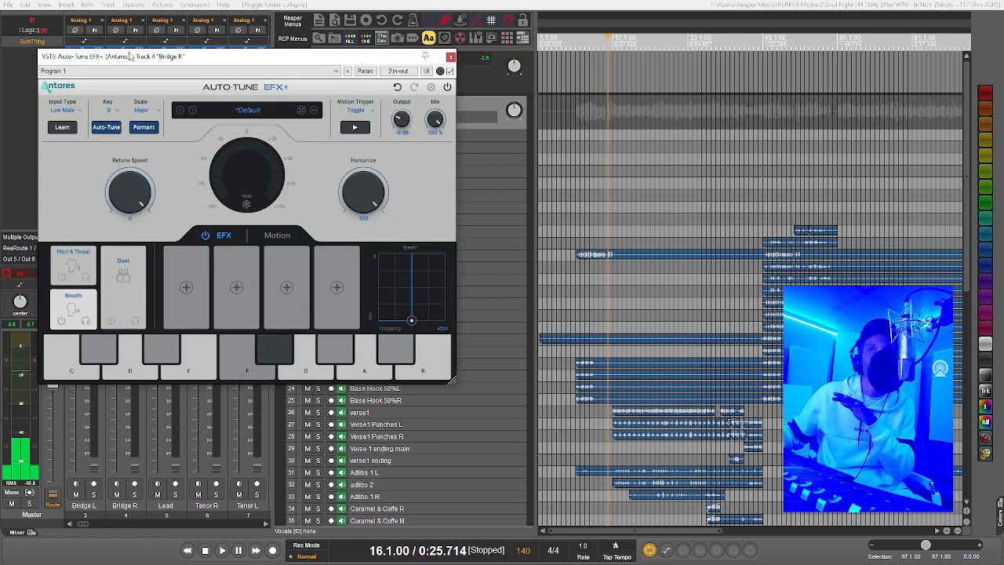
drag(129, 56, 445, 90)
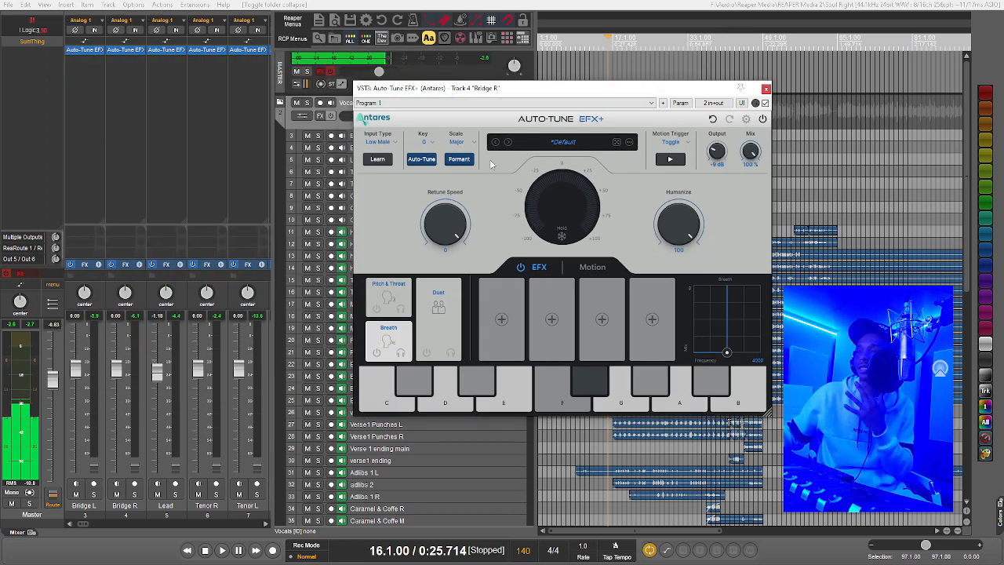
click(765, 88)
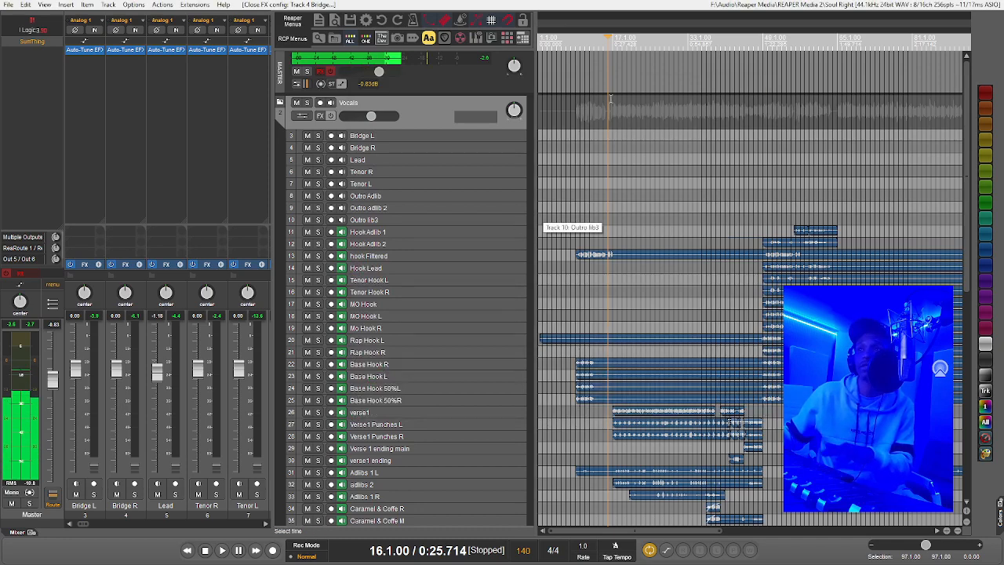
Play the song from bar 16 while checking the Vocals folder collapsed and expanded, and look through the enlarged tracks down to the instruments.
scroll(457, 247, down, 1)
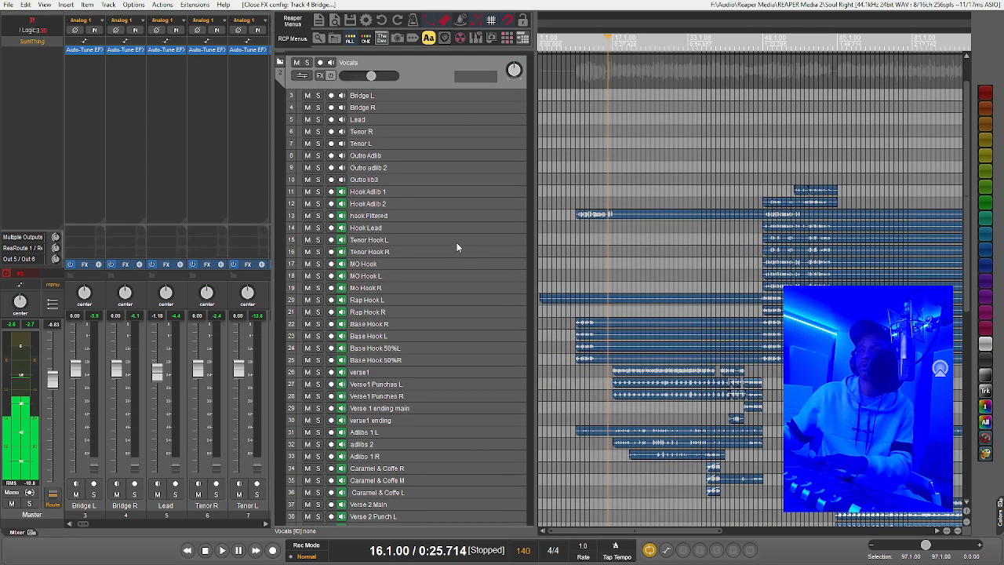
key(space)
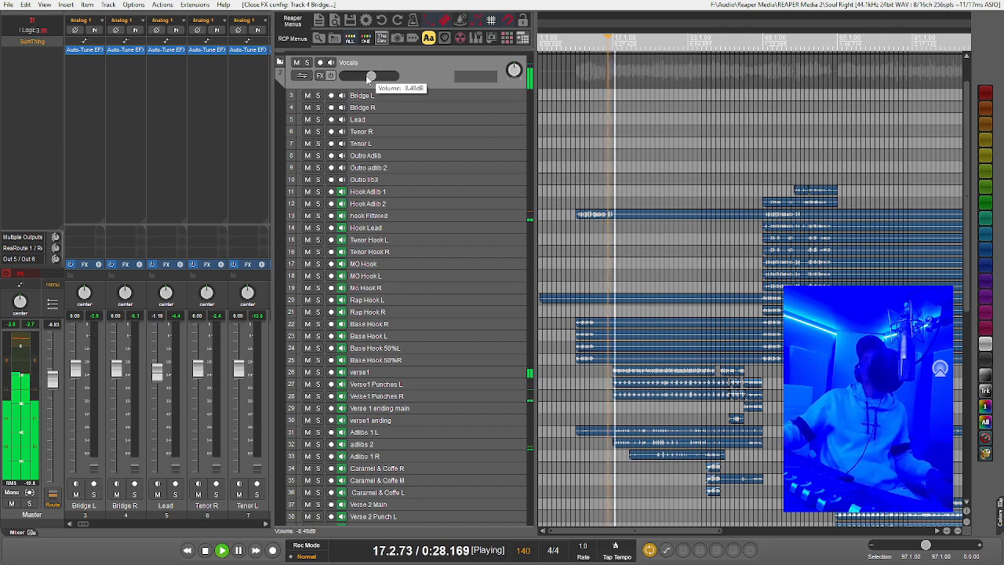
click(280, 63)
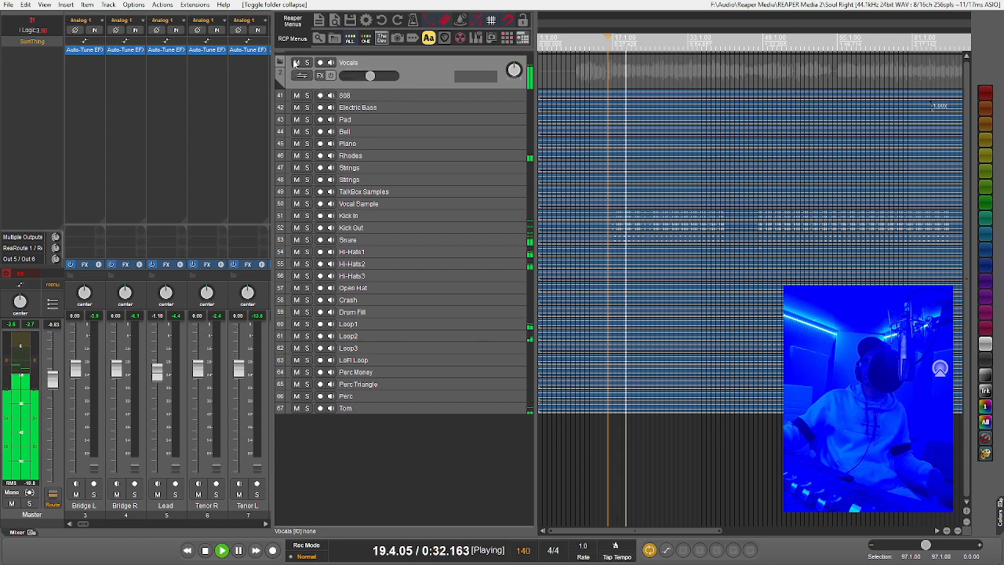
click(281, 62)
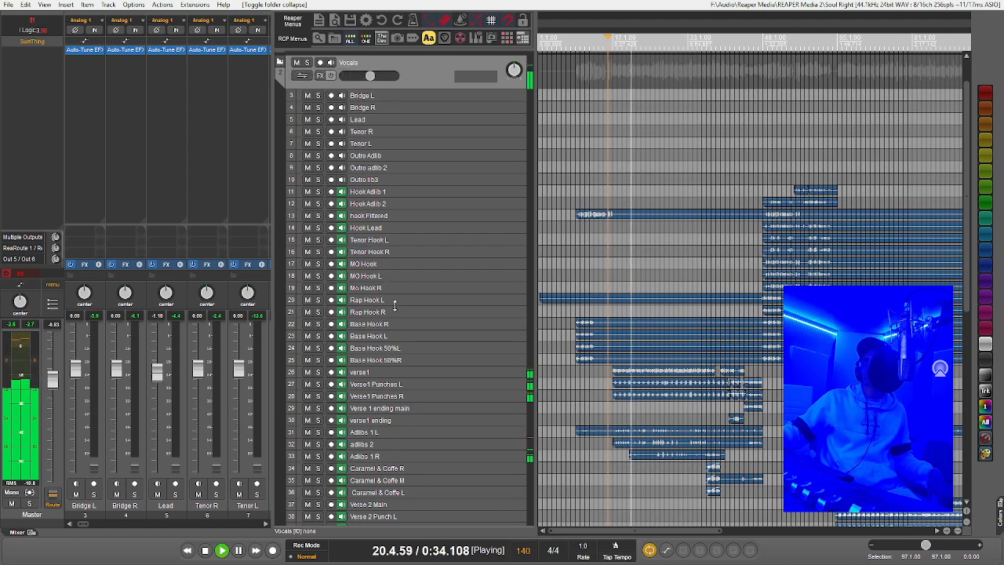
scroll(418, 367, up, 5)
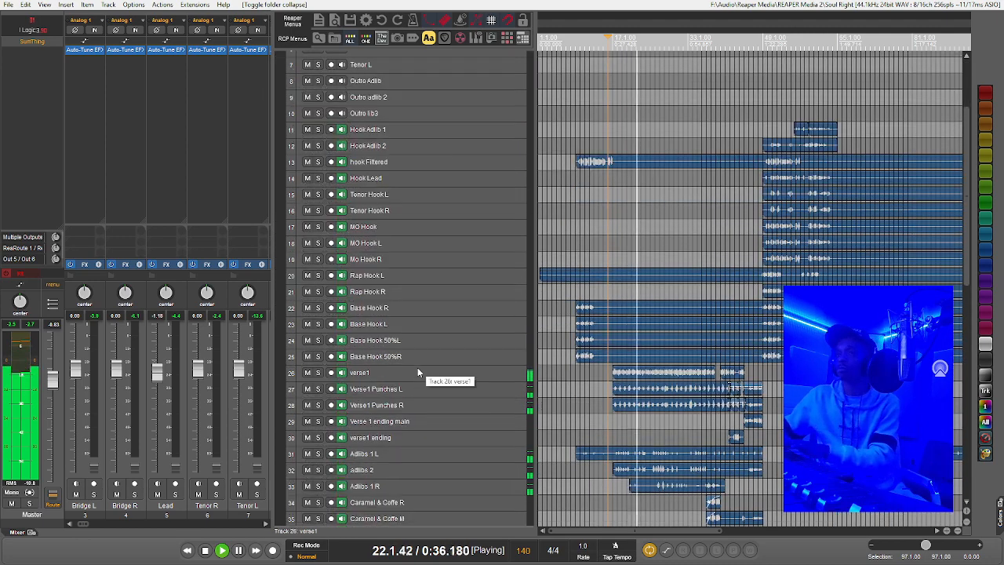
scroll(642, 420, up, 6)
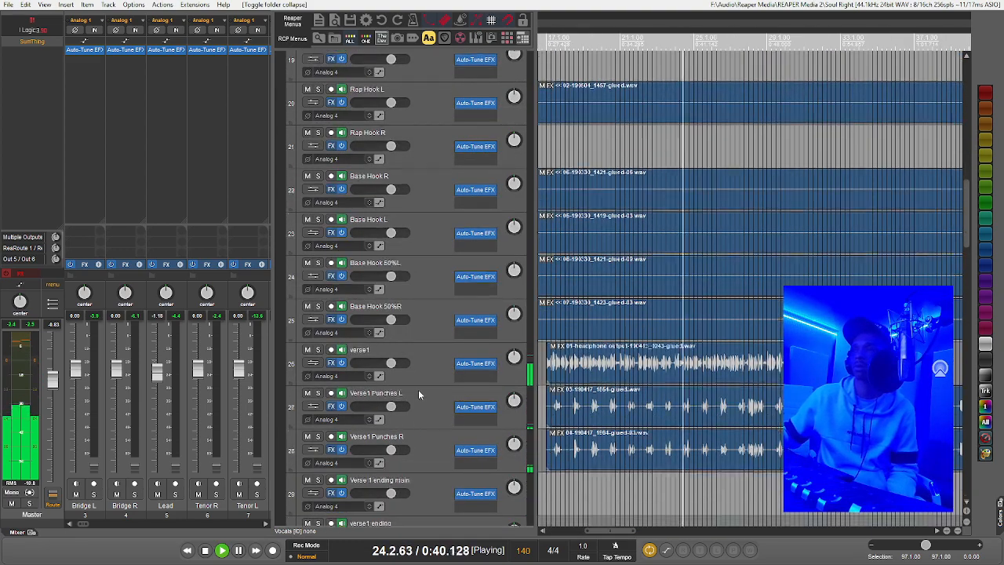
scroll(418, 393, down, 8)
scroll(417, 389, down, 8)
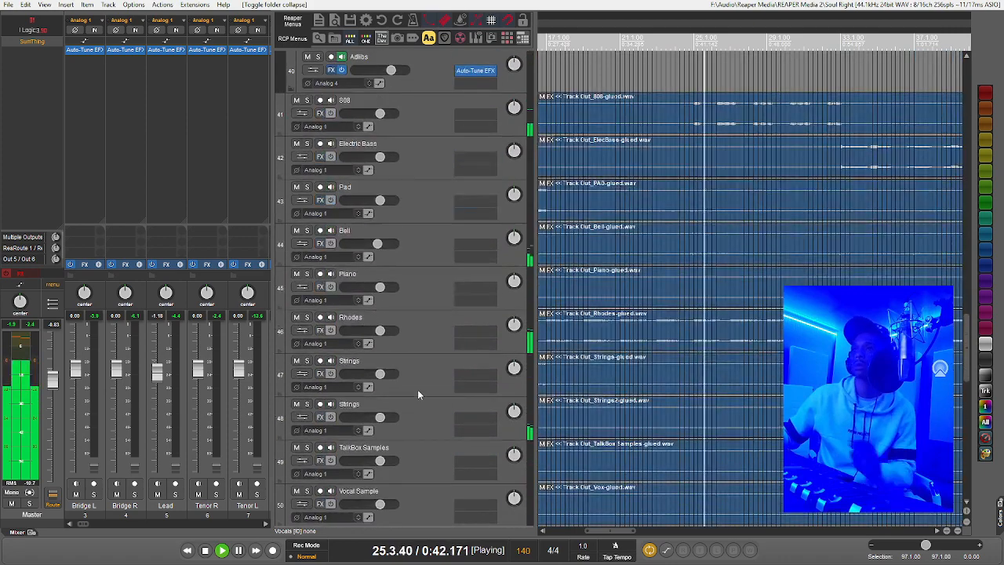
key(space)
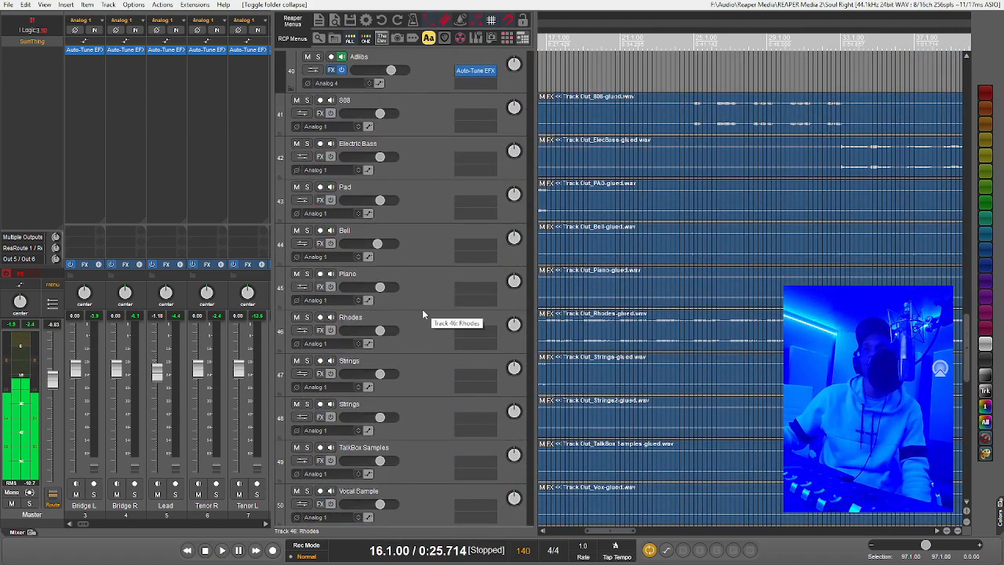
Move all the drum and percussion tracks from Kick In through Tom into a new folder track.
scroll(422, 314, up, 3)
scroll(421, 311, down, 7)
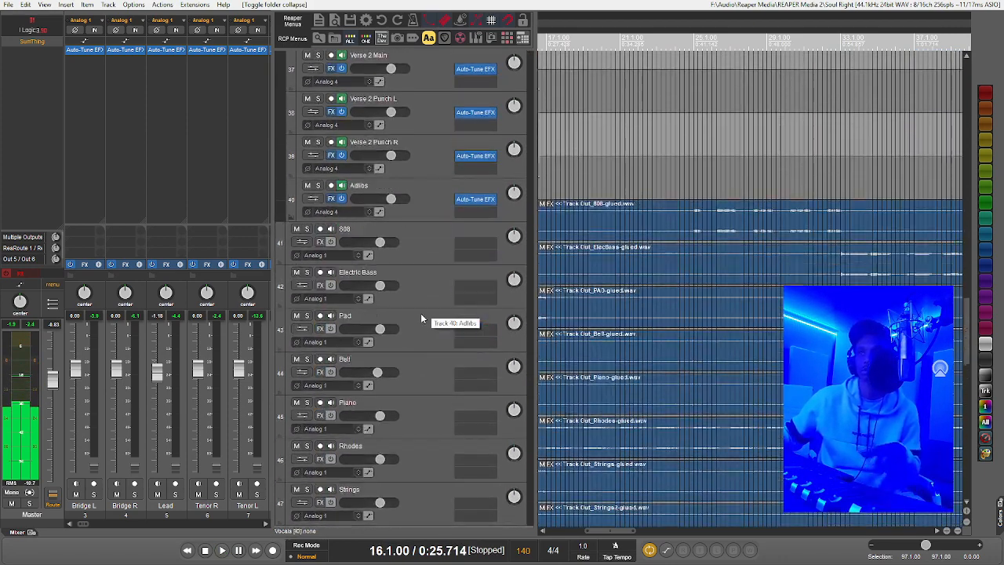
scroll(421, 316, down, 10)
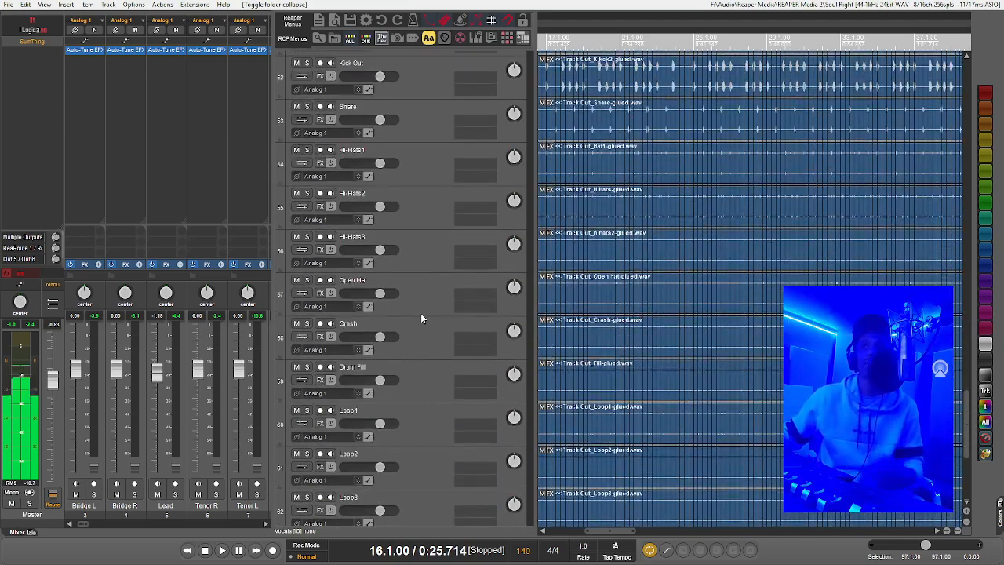
scroll(422, 318, up, 3)
scroll(421, 318, down, 7)
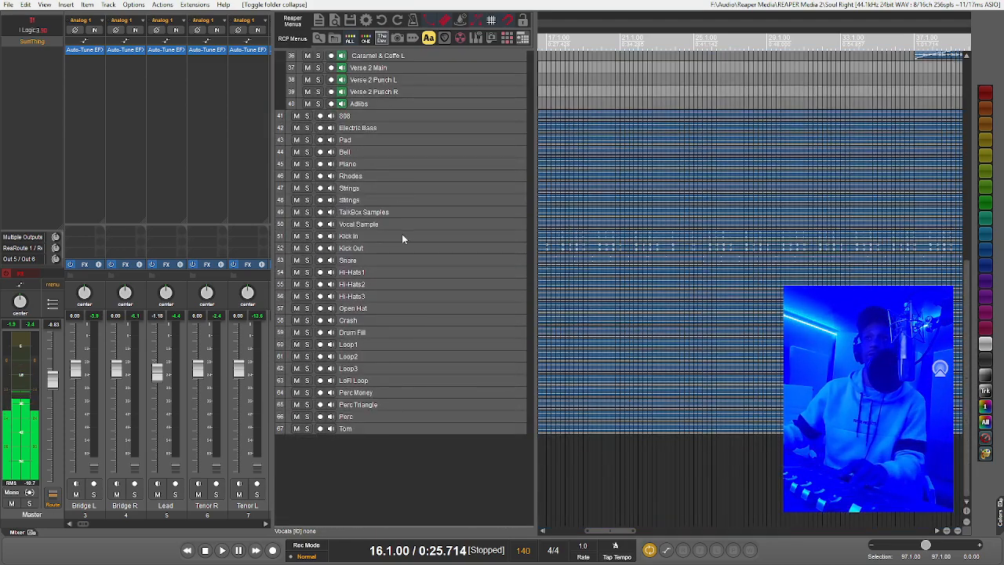
click(401, 236)
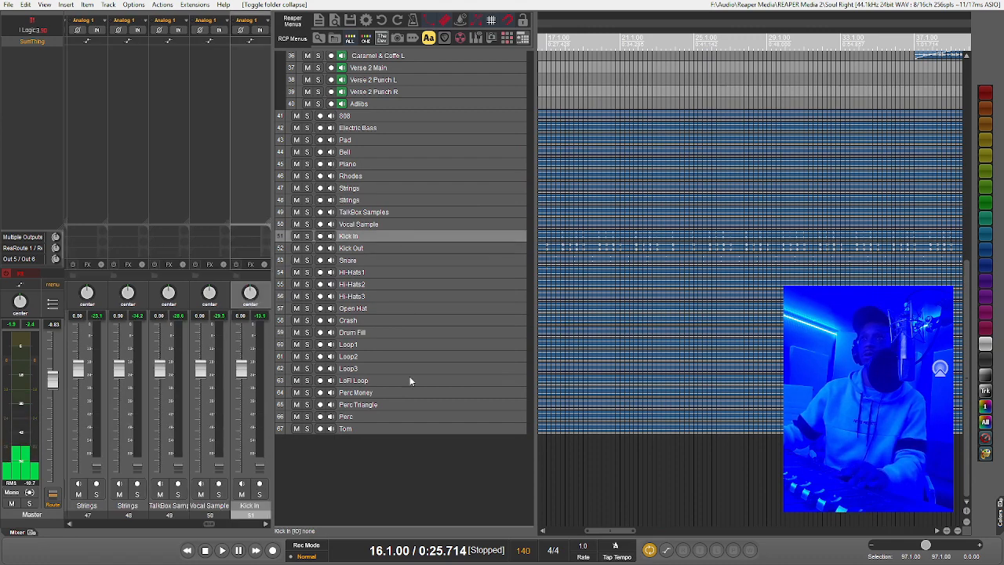
shift+click(417, 425)
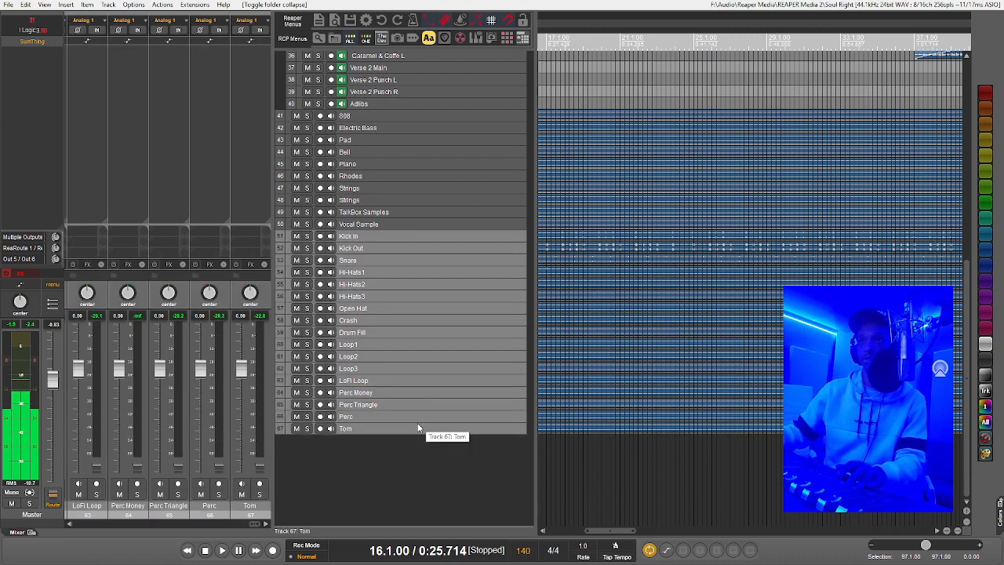
right_click(397, 235)
mouse_move(405, 312)
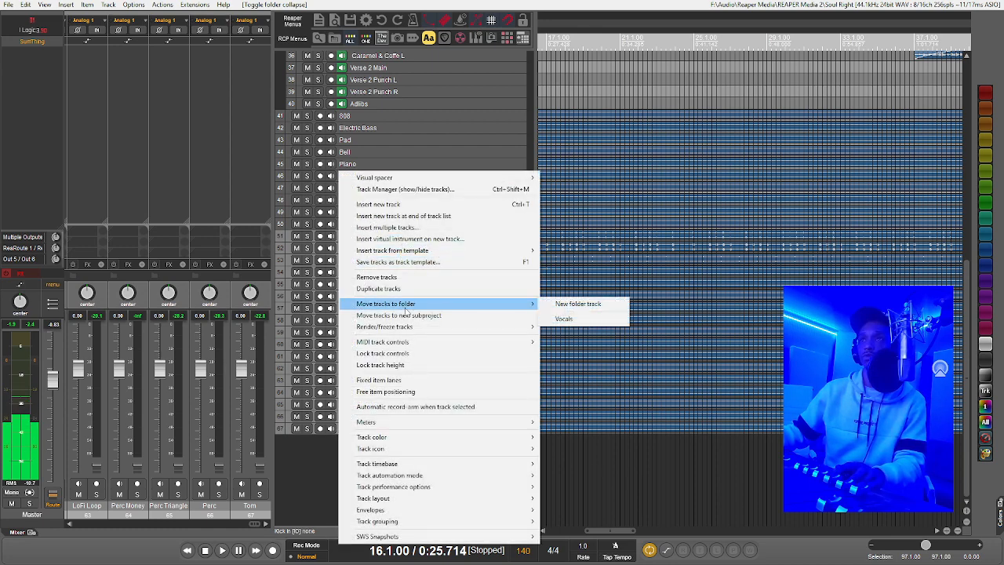
click(616, 306)
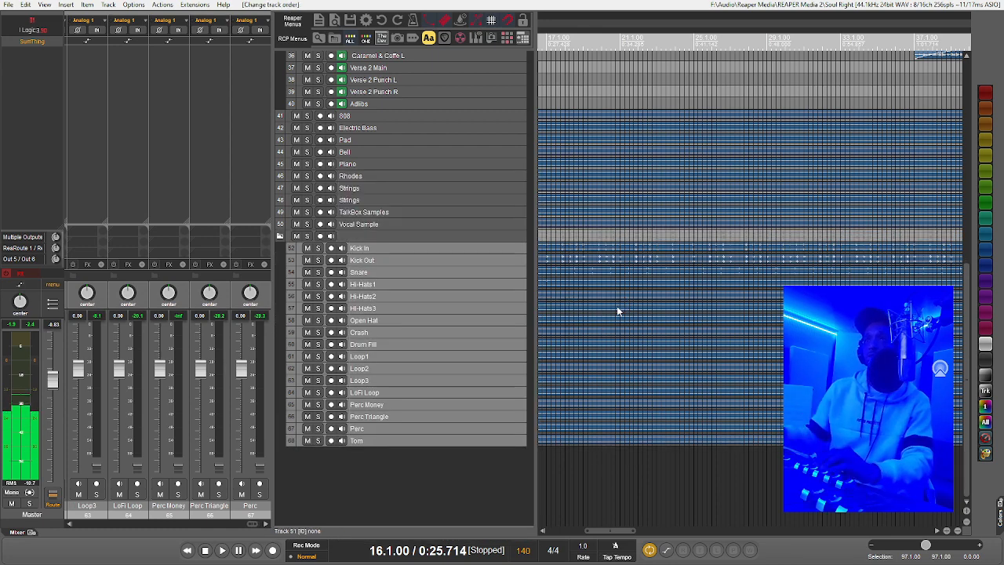
Name the new folder track above Kick In "Drums".
double_click(353, 235)
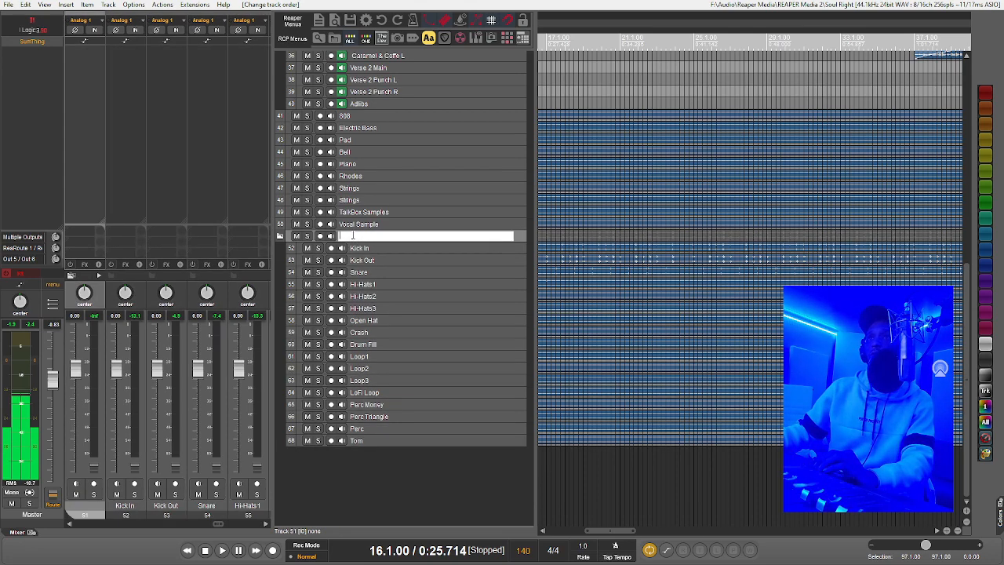
text(Drums)
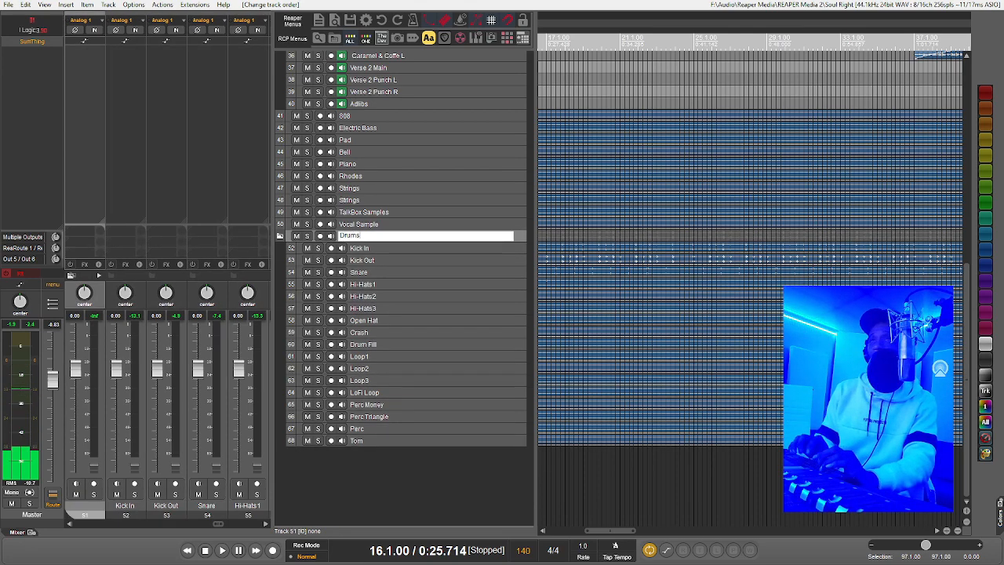
key(Return)
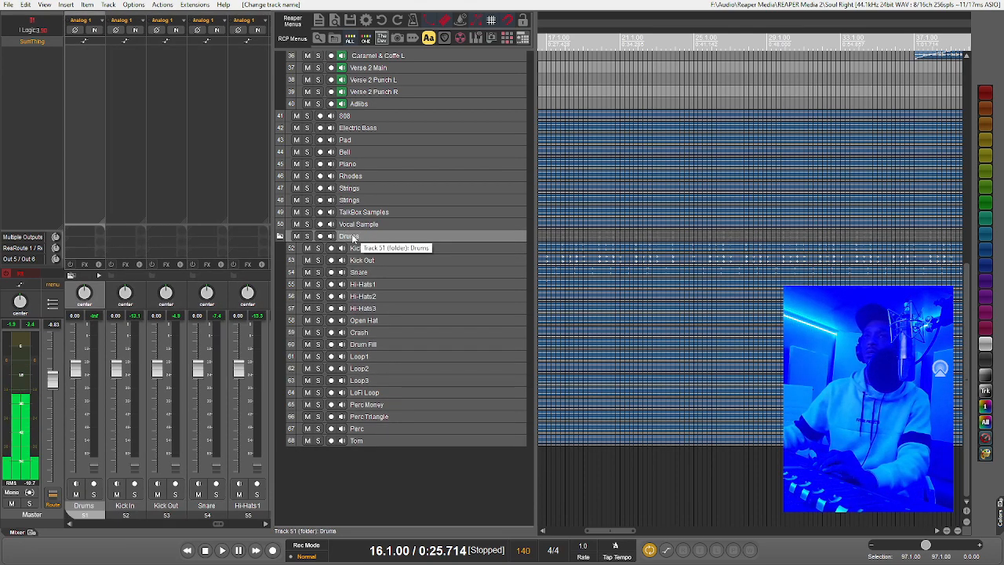
Move the 808 and Electric Bass tracks into a new folder track and name it "Bass".
click(360, 115)
ctrl+click(348, 127)
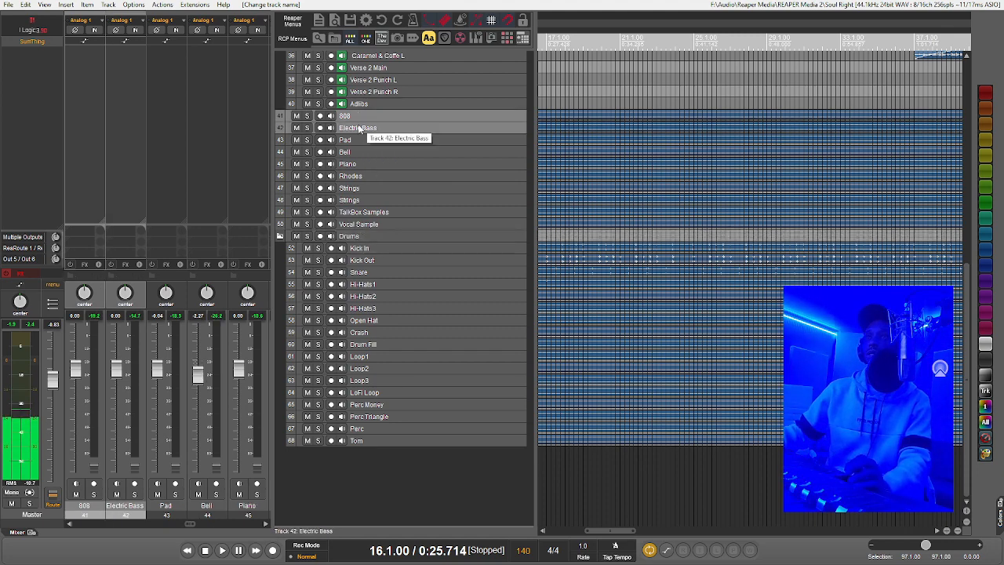
right_click(340, 132)
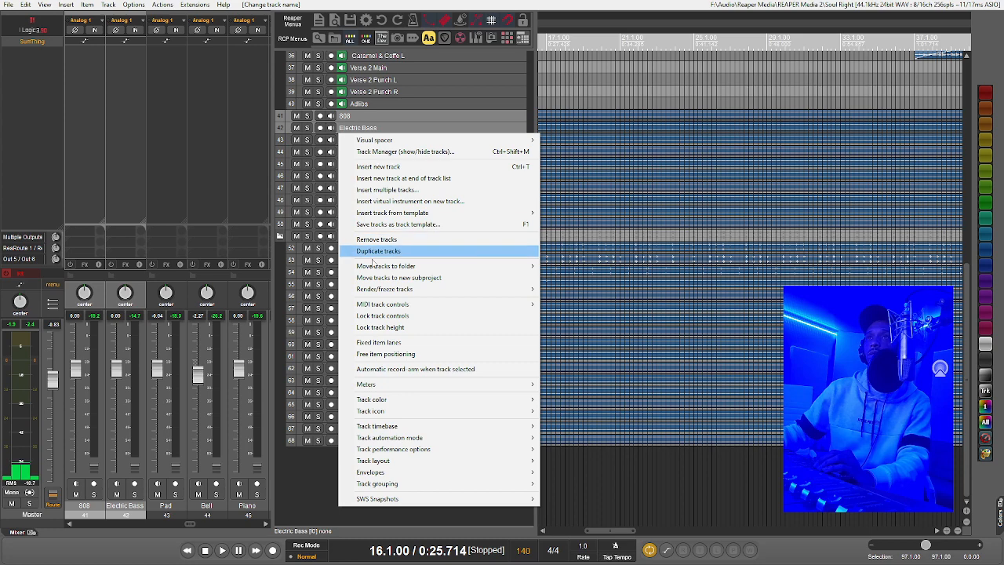
mouse_move(377, 267)
click(611, 266)
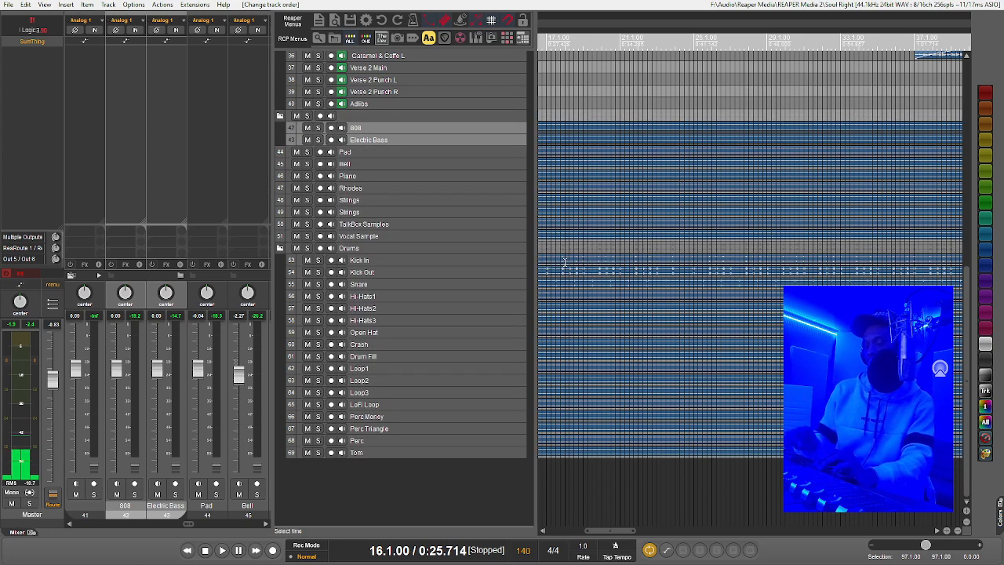
double_click(359, 116)
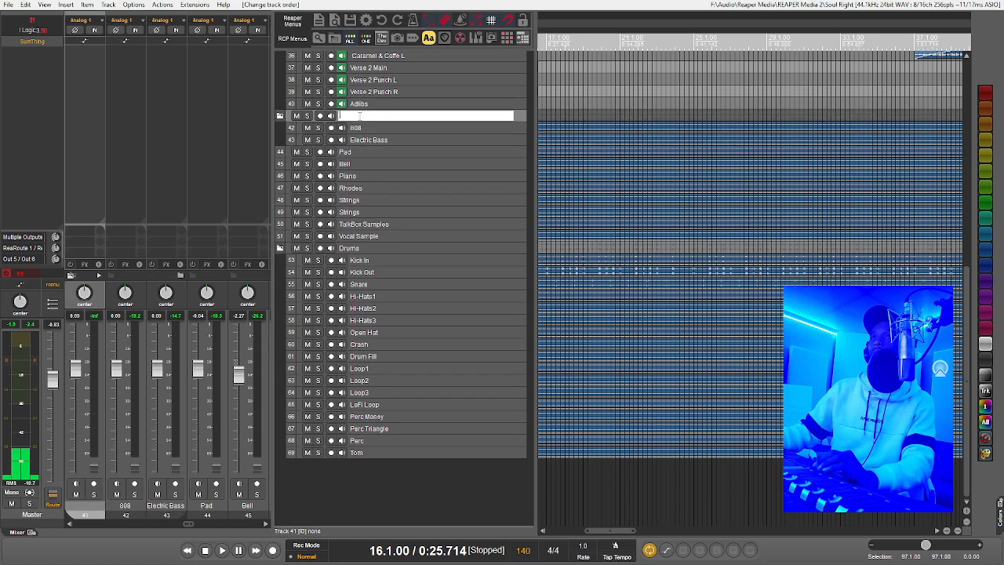
text(Bass)
key(Return)
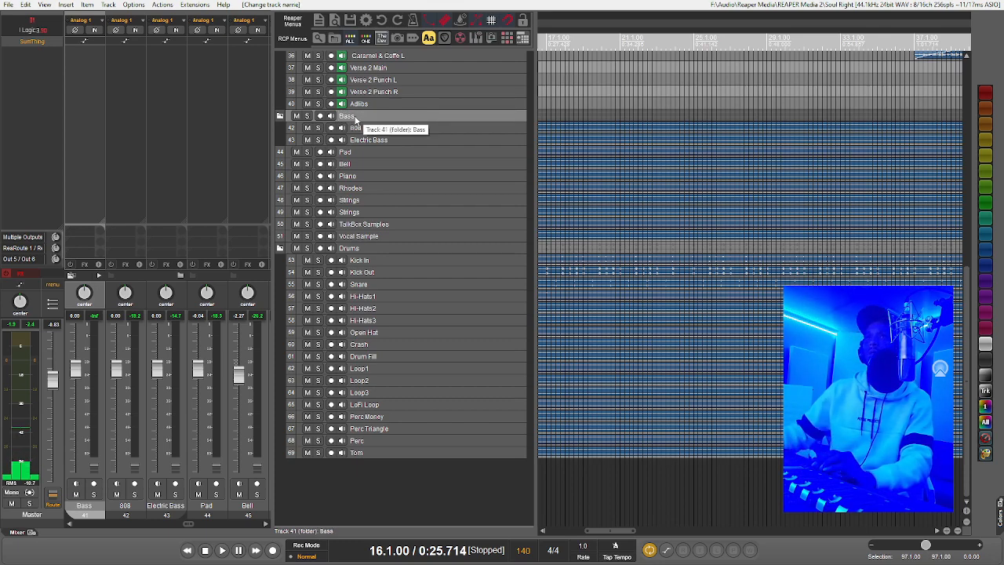
Move the tracks from Pad through Vocal Sample into a new folder track and name it "Instruments".
click(352, 152)
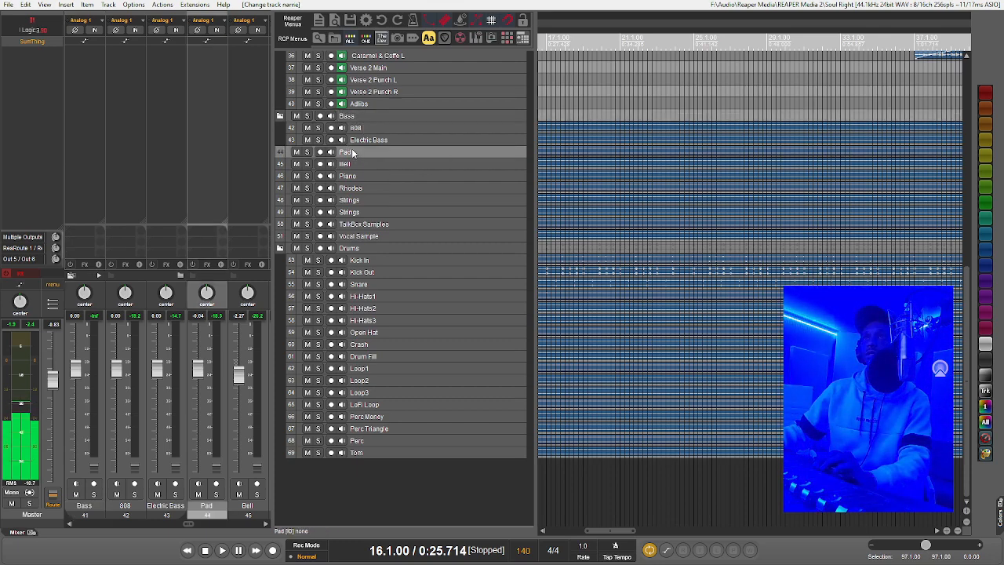
shift+click(349, 236)
right_click(339, 236)
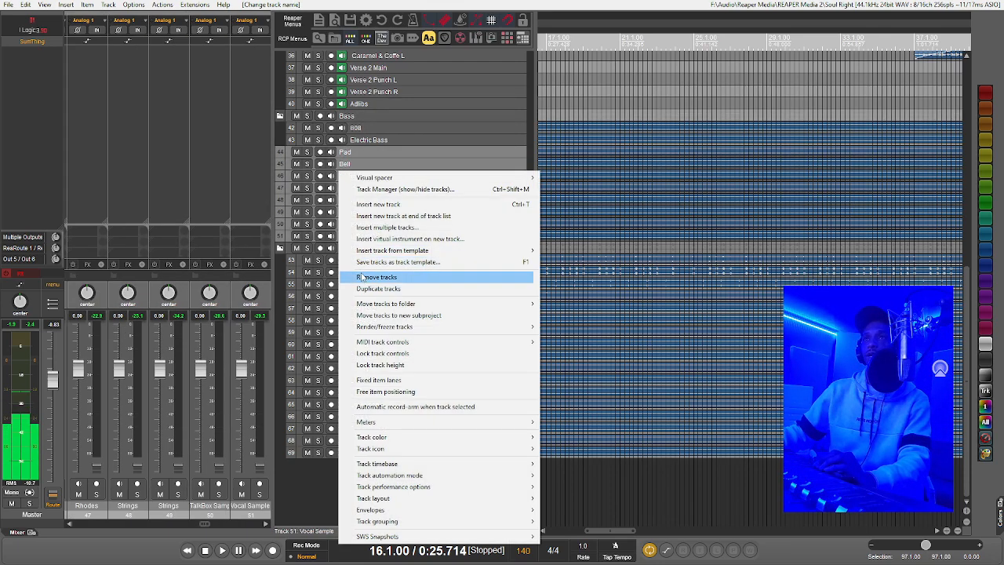
mouse_move(504, 304)
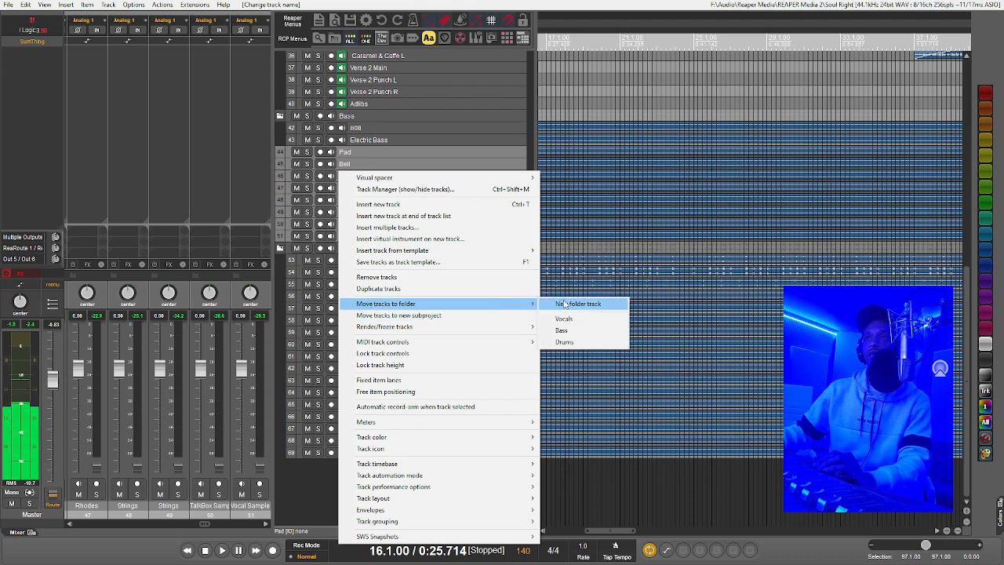
click(564, 305)
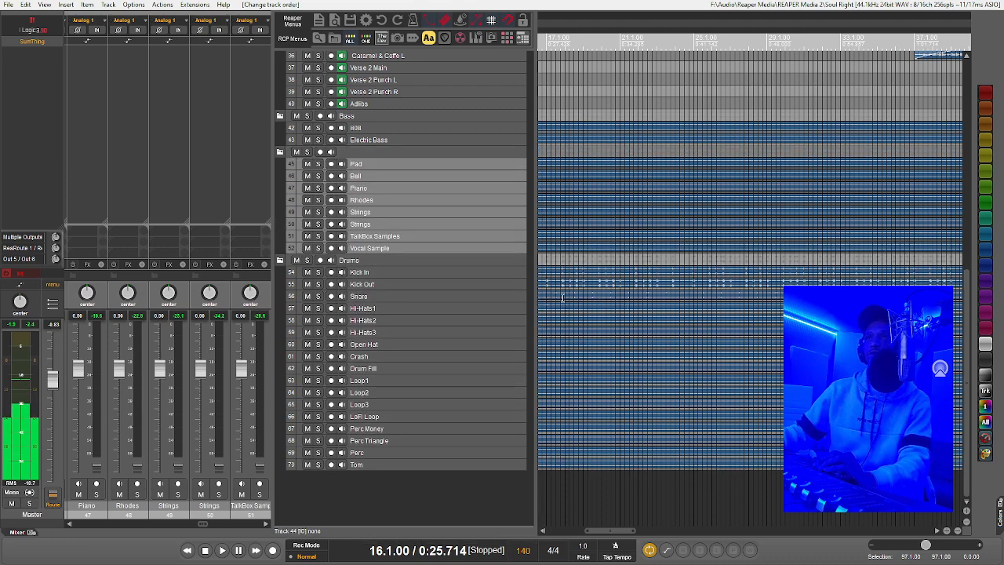
double_click(357, 152)
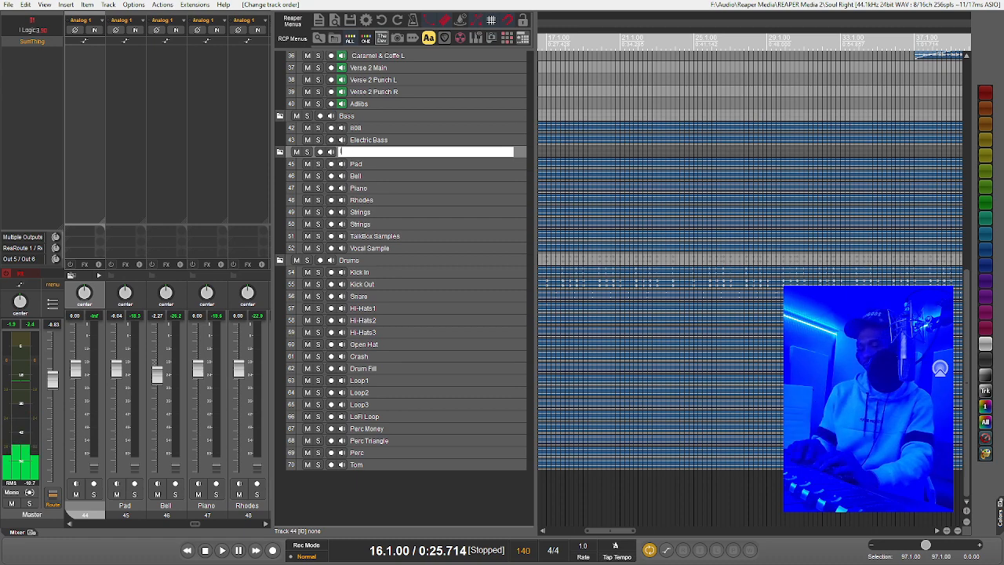
text(Instrument)
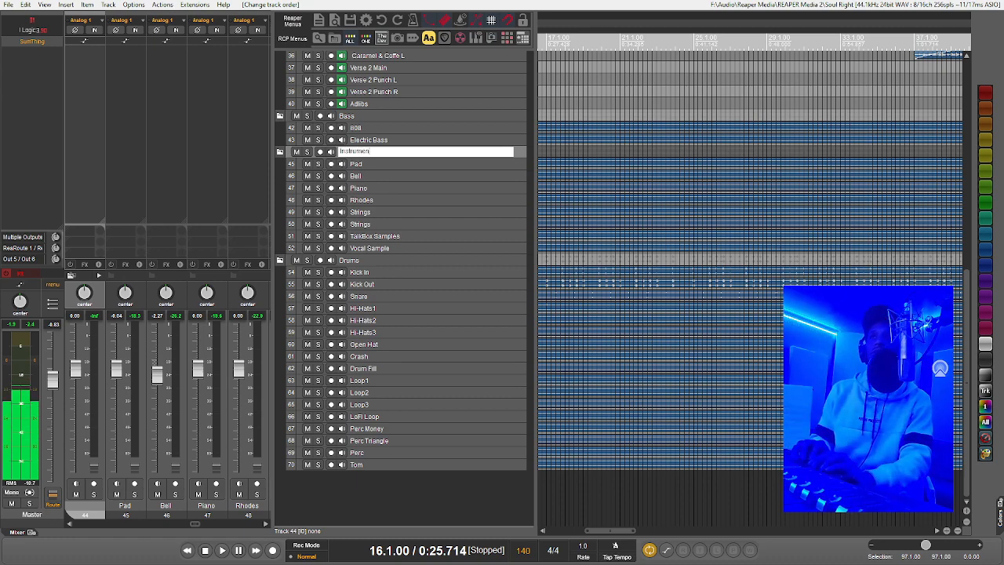
text(s)
key(Return)
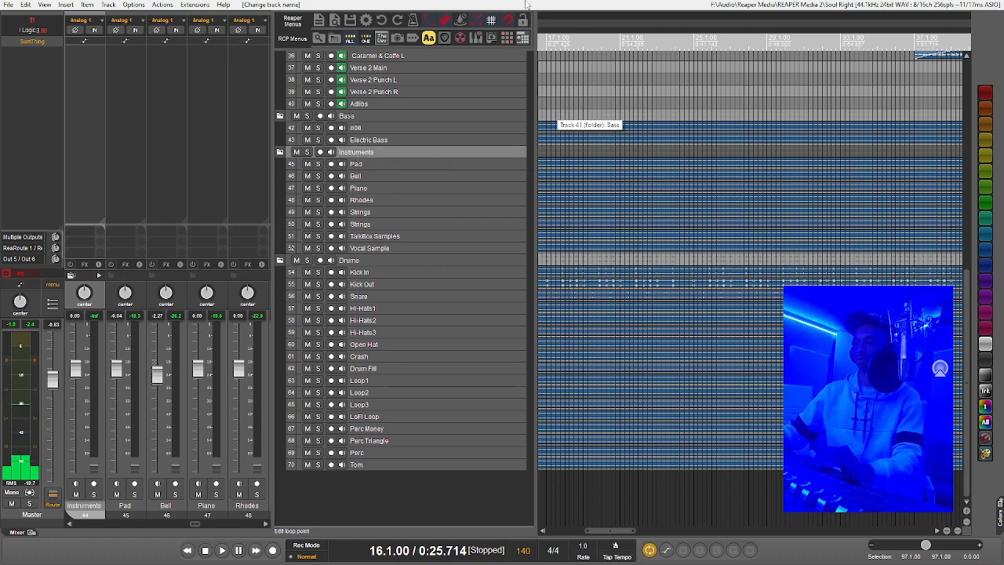
Return the edit cursor to the start of the project and hide the mixer.
key(Home)
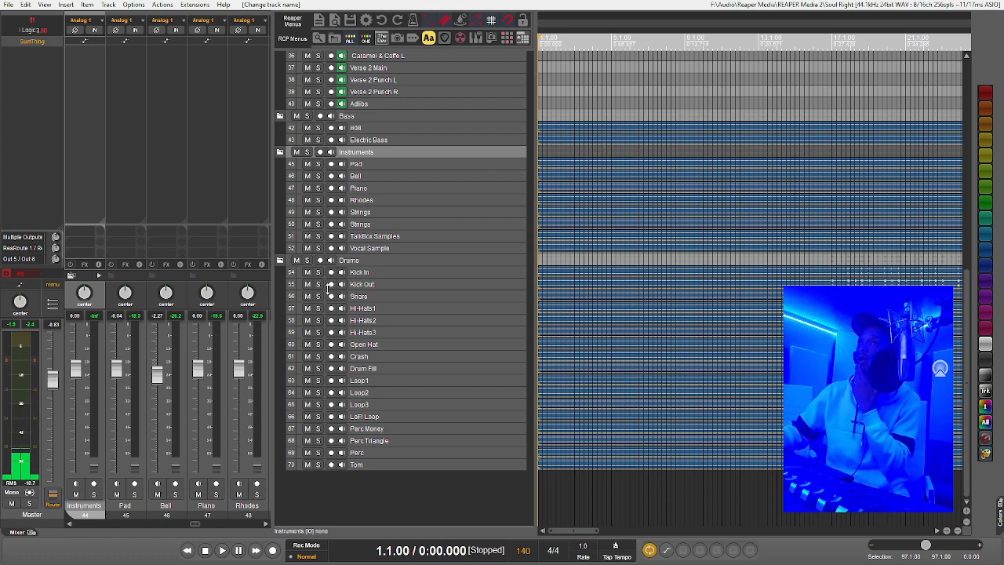
click(30, 533)
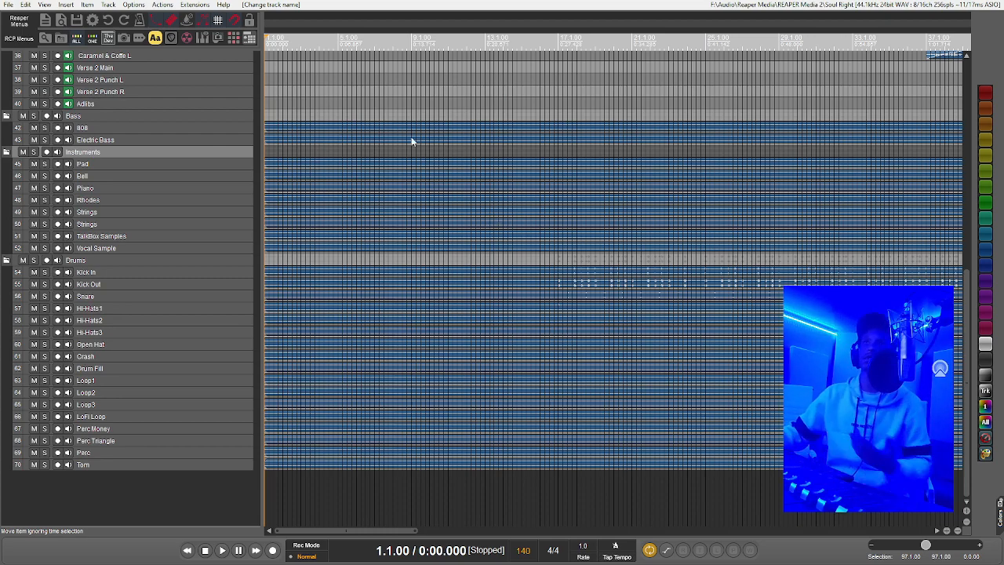
Collapse the Vocals, Bass, Instruments and Drums folders so their child tracks are hidden.
scroll(195, 176, up, 6)
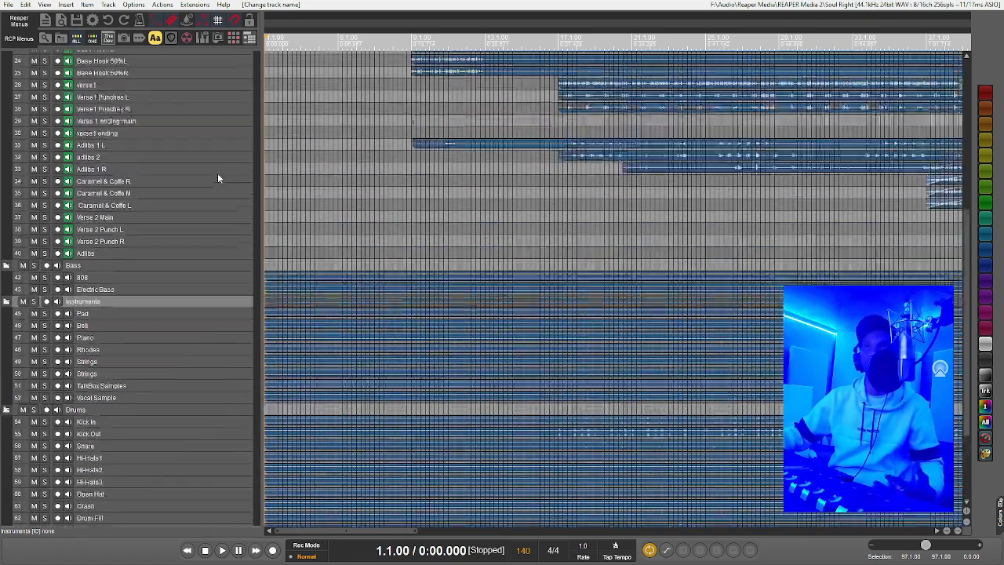
scroll(217, 178, up, 4)
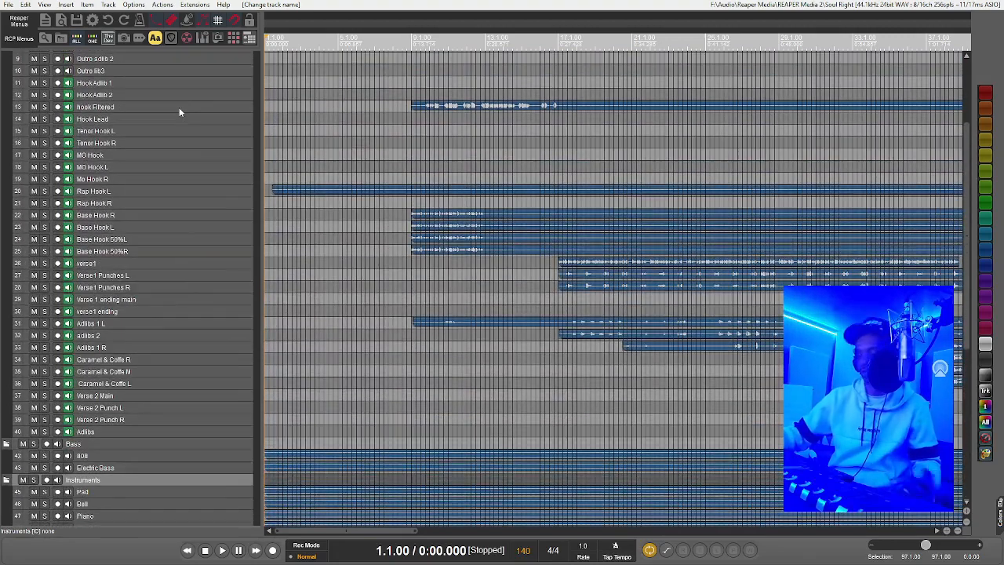
scroll(179, 110, up, 3)
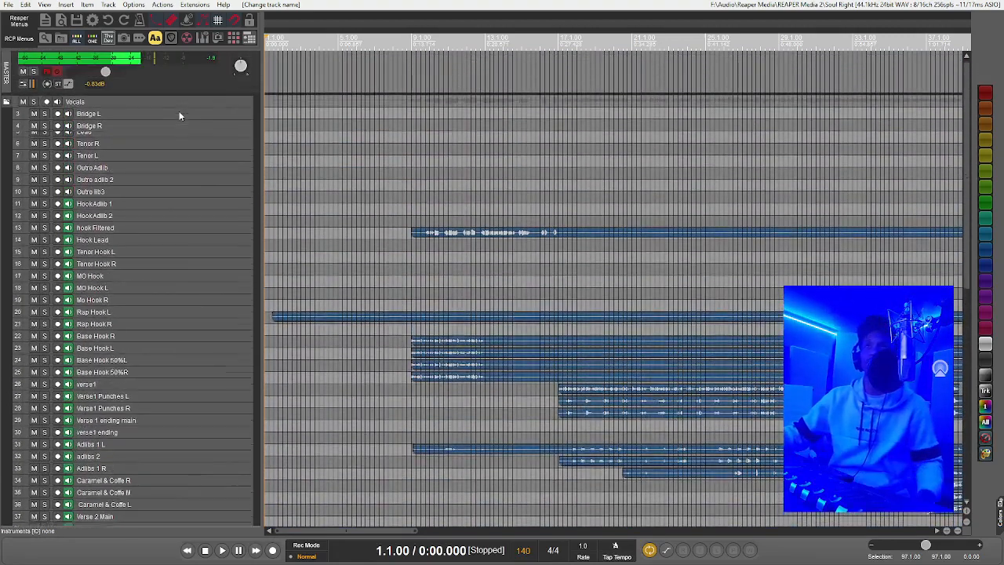
click(6, 103)
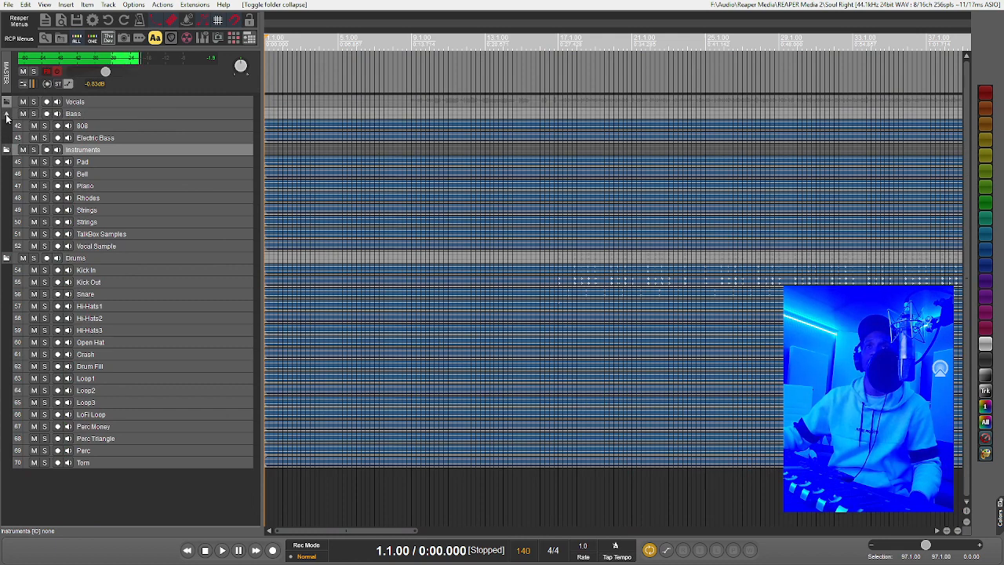
click(7, 115)
click(6, 126)
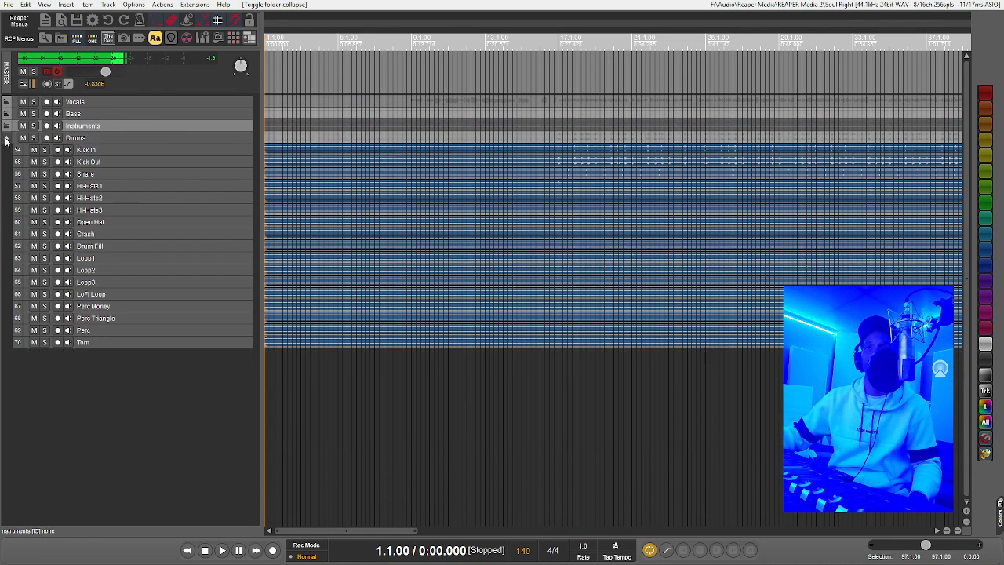
click(6, 139)
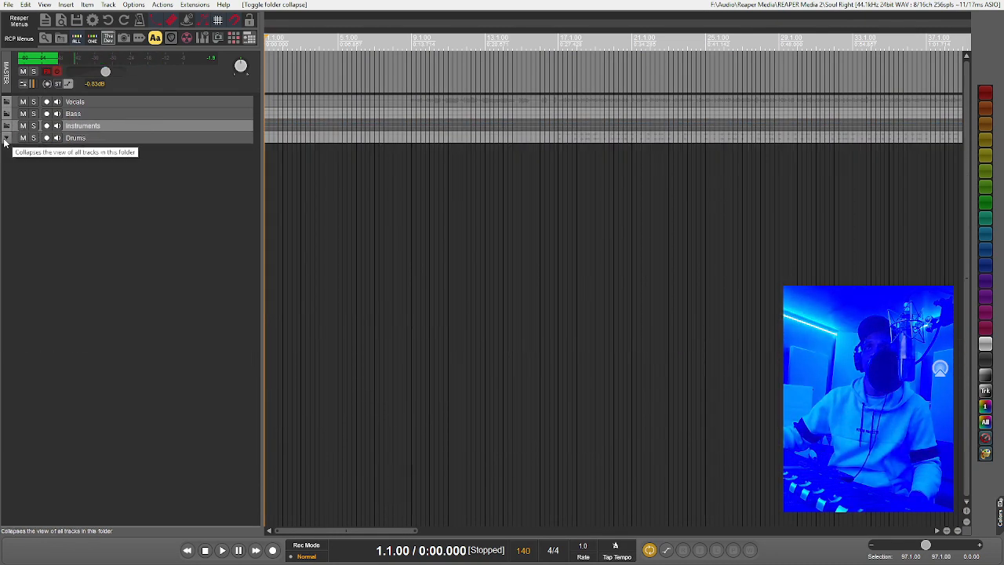
Expand the Drums and Bass folders, briefly opening and collapsing the Vocals folder in between.
click(6, 139)
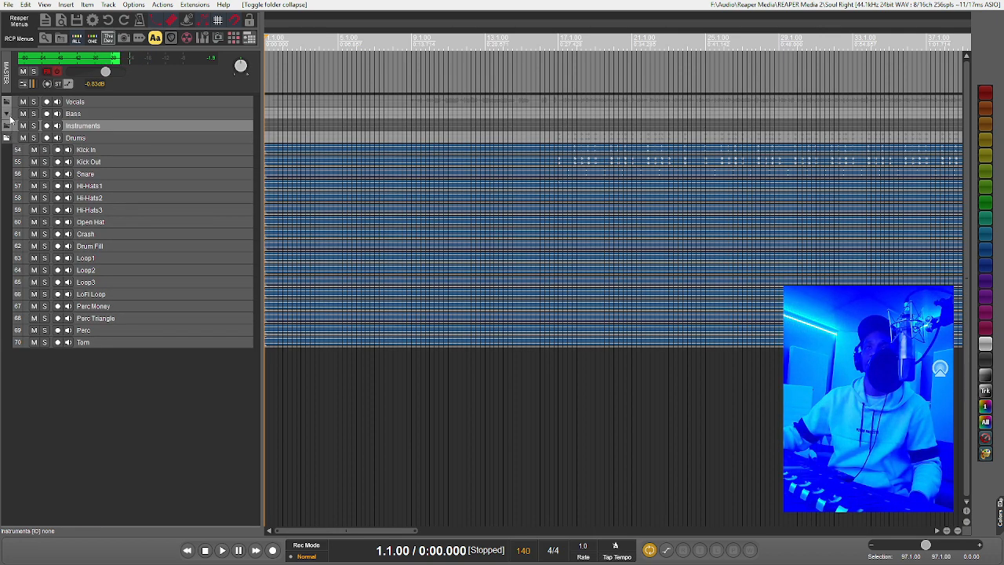
click(8, 103)
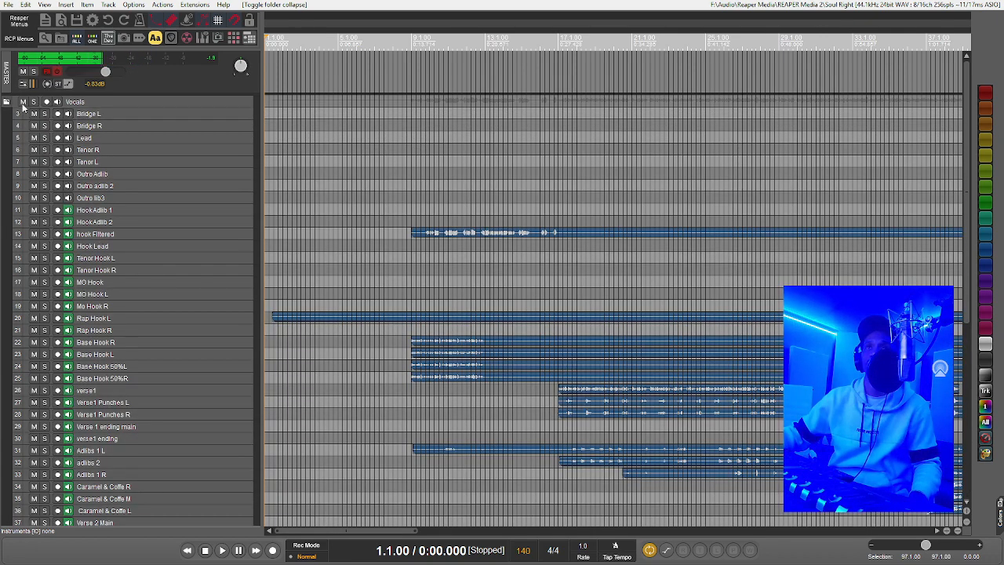
click(6, 102)
click(6, 114)
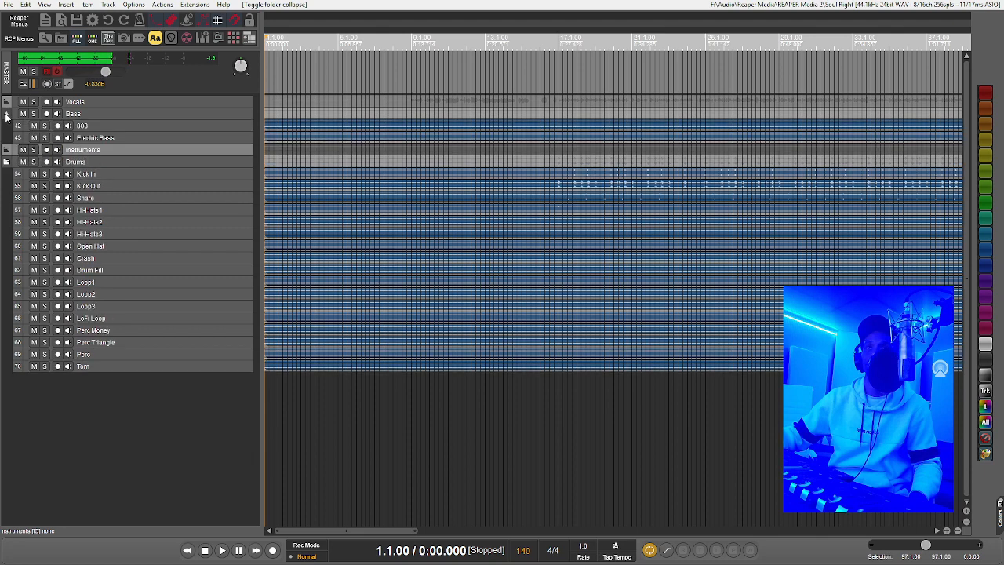
Insert a new track directly below the Bass folder track and name it "Instrumental".
click(94, 115)
right_click(94, 114)
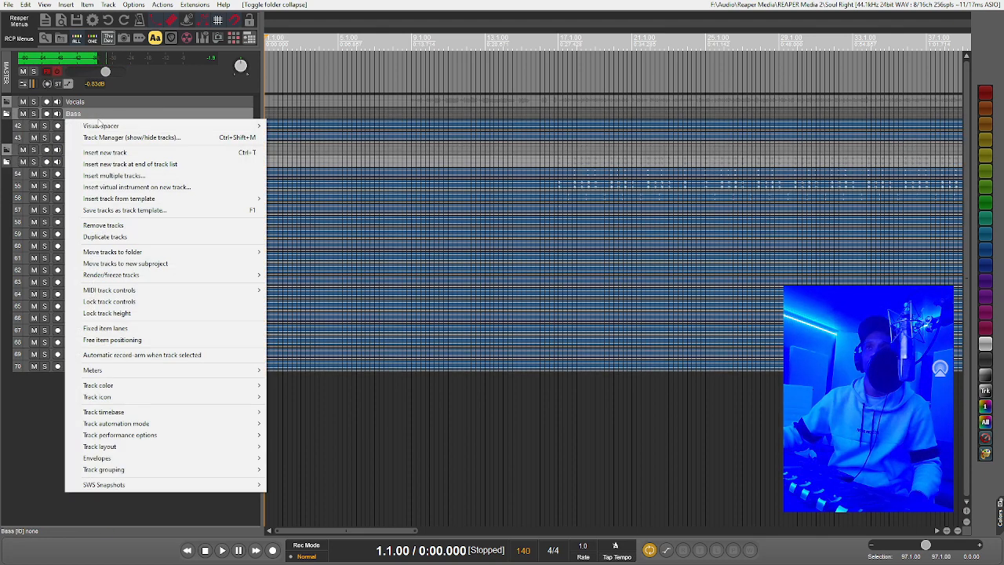
click(115, 153)
double_click(103, 123)
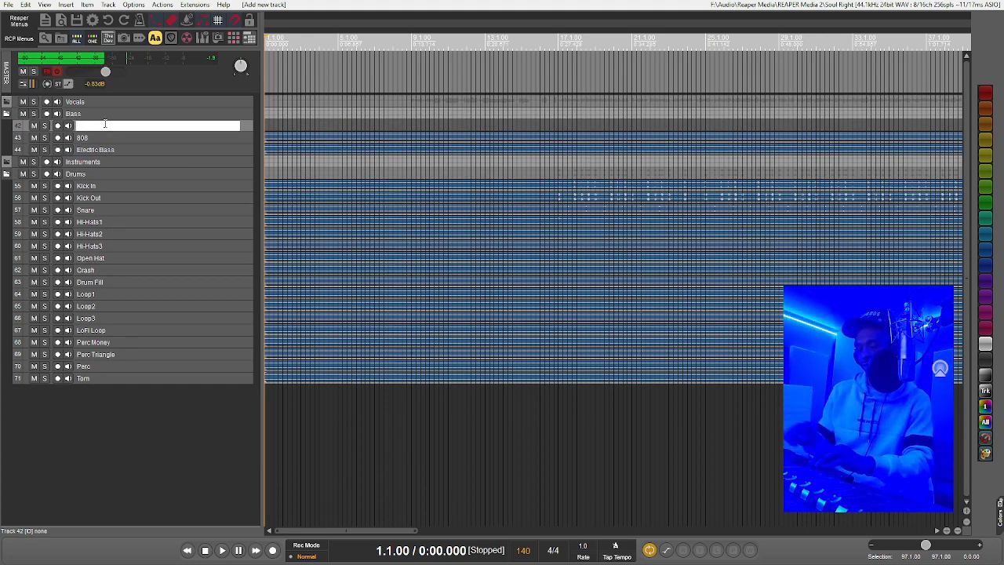
text(Instrument)
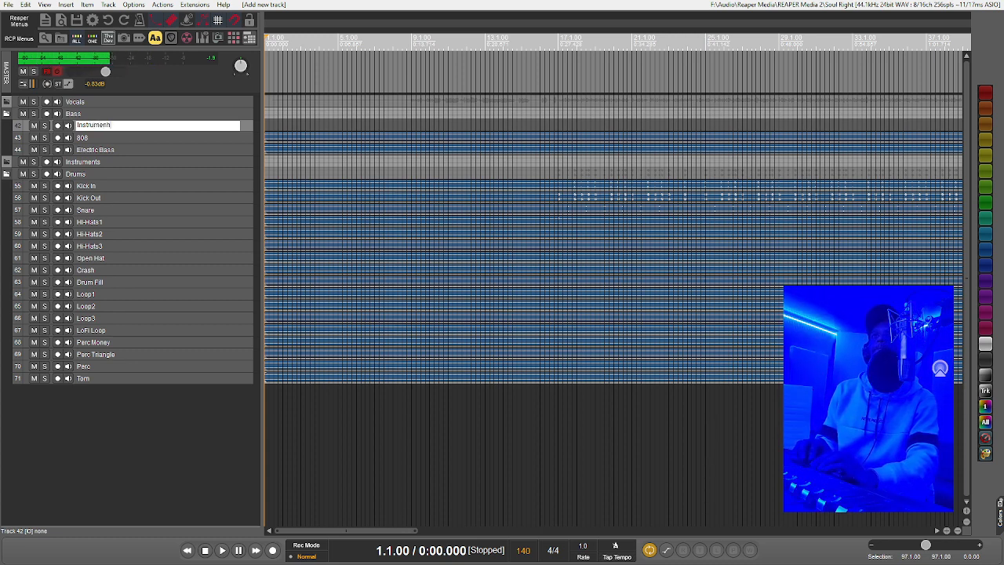
text(al)
key(Return)
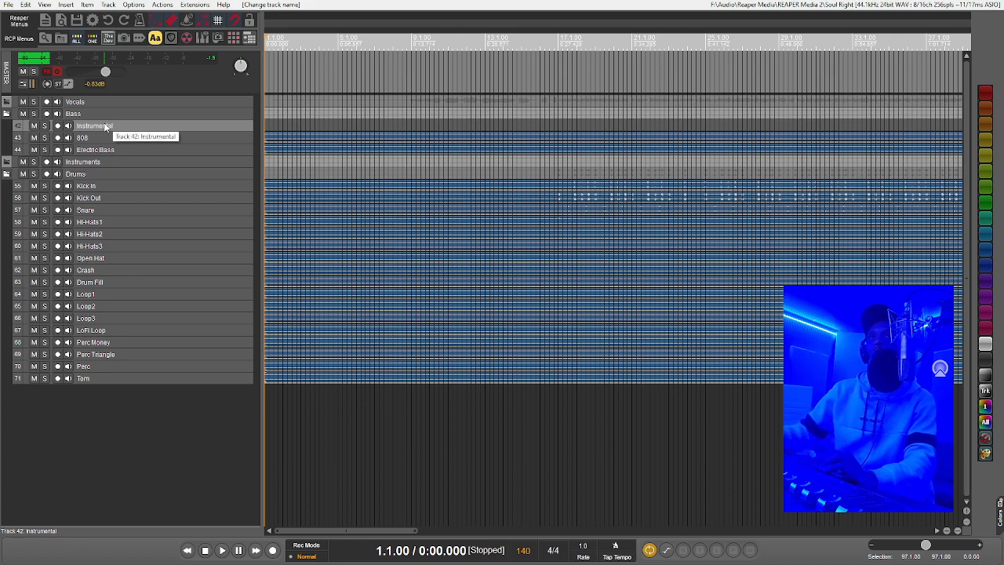
Try to move the Instrumental track above the Bass folder and undo that move.
drag(107, 128, 101, 111)
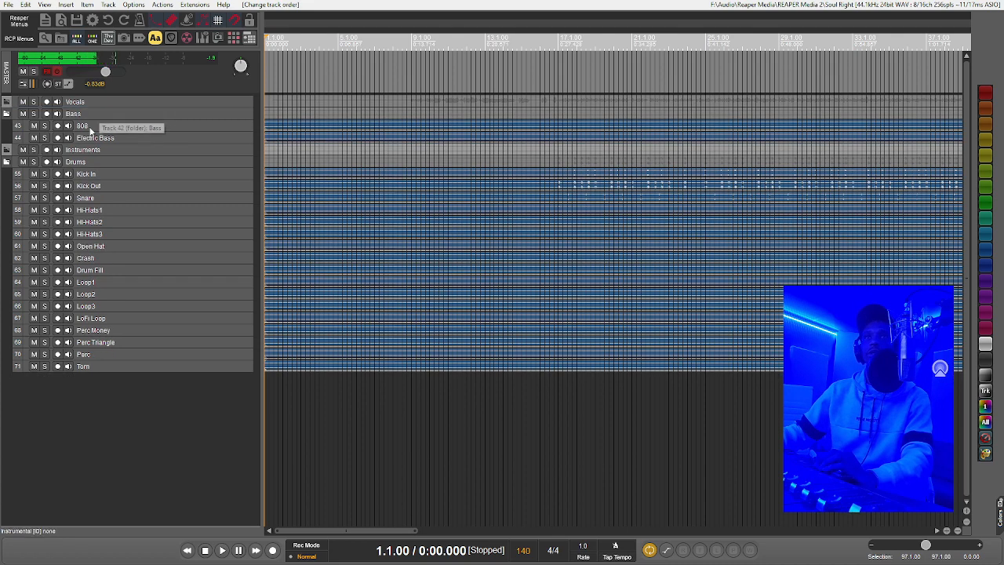
key(ctrl+z)
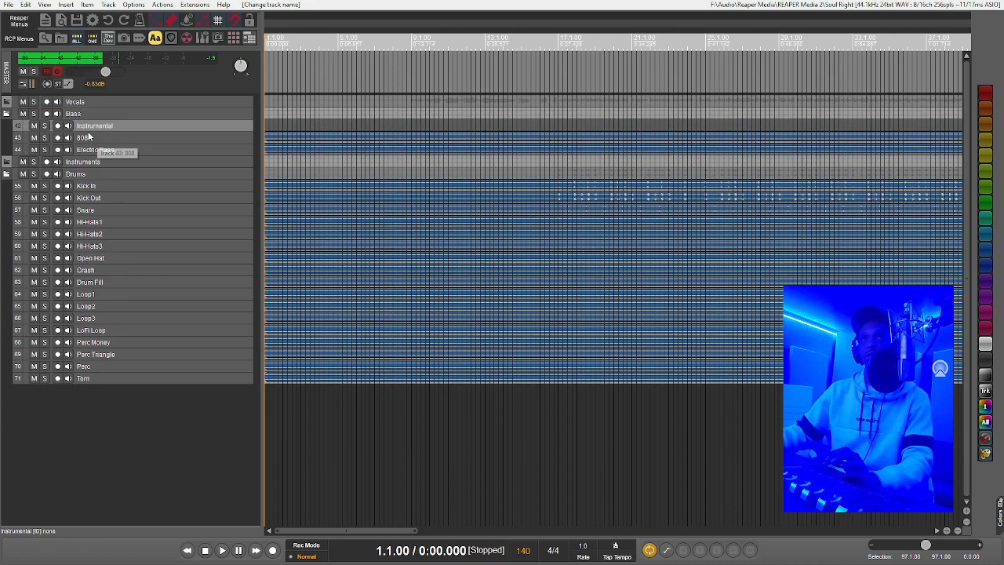
key(space)
key(space)
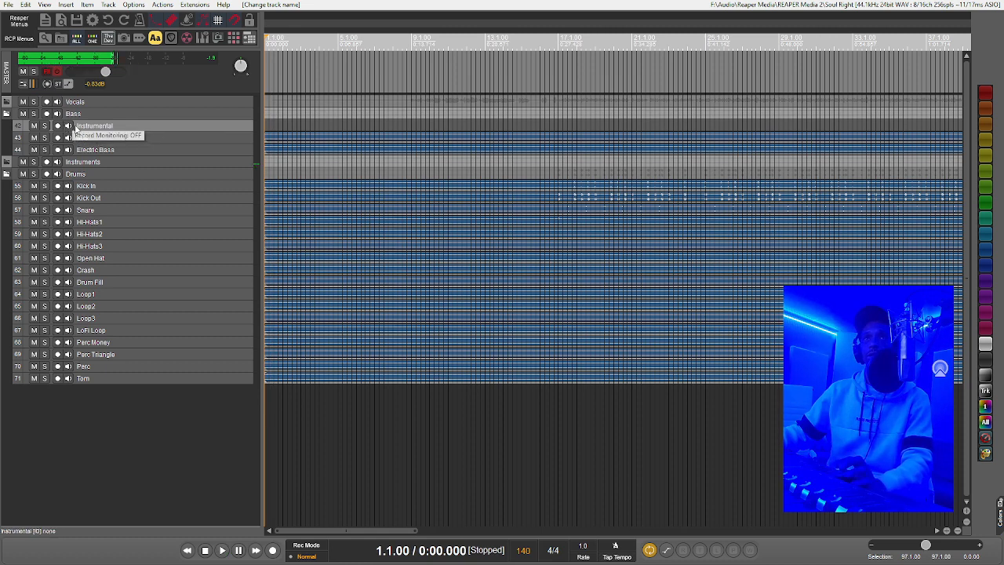
Move the Instrumental track out of the Bass folder to between Vocals and Bass, and increase its track height.
drag(83, 128, 84, 116)
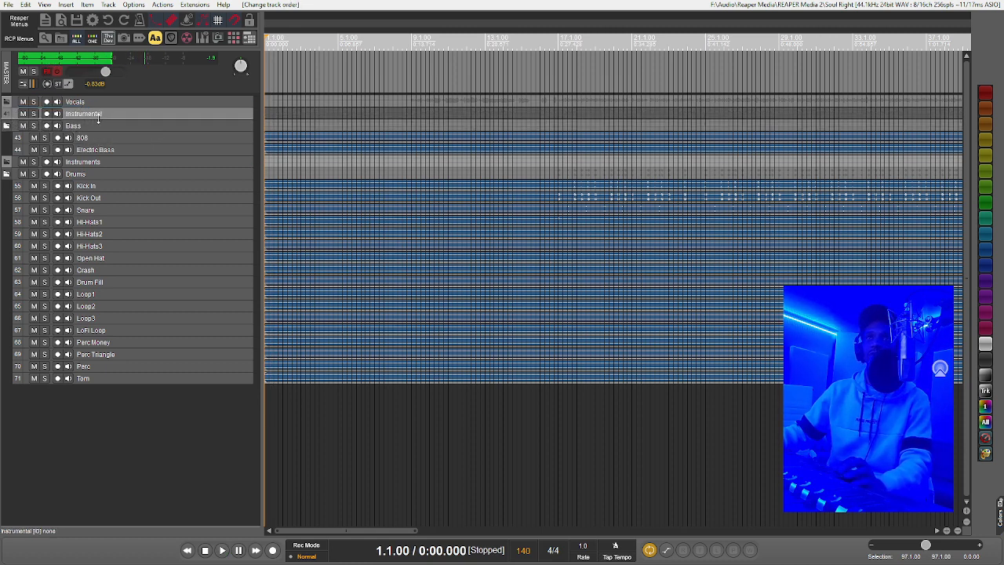
drag(98, 124, 98, 148)
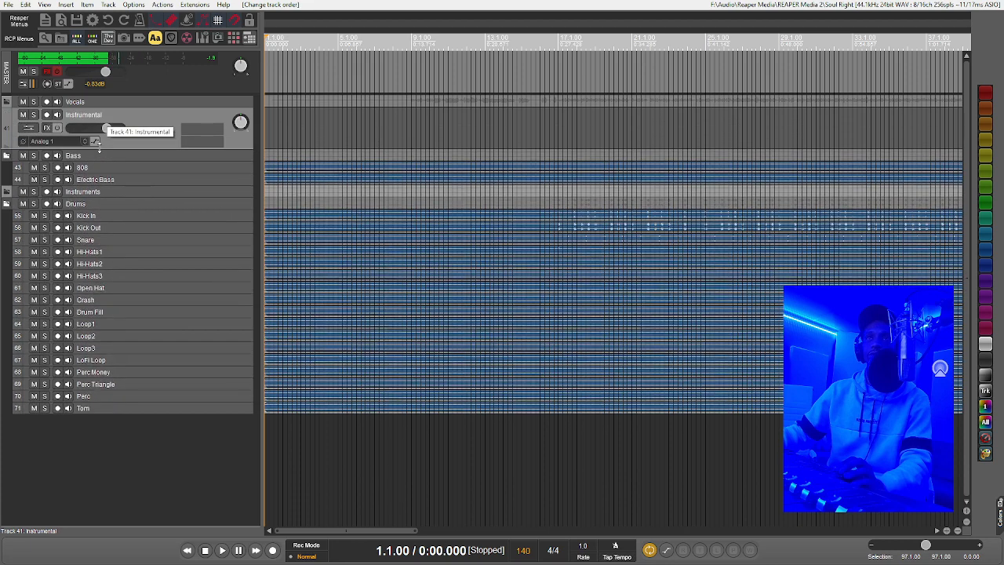
Turn the Instrumental track into a folder holding Bass, Instruments and Drums, and collapse the Bass and Drums subfolders.
click(7, 149)
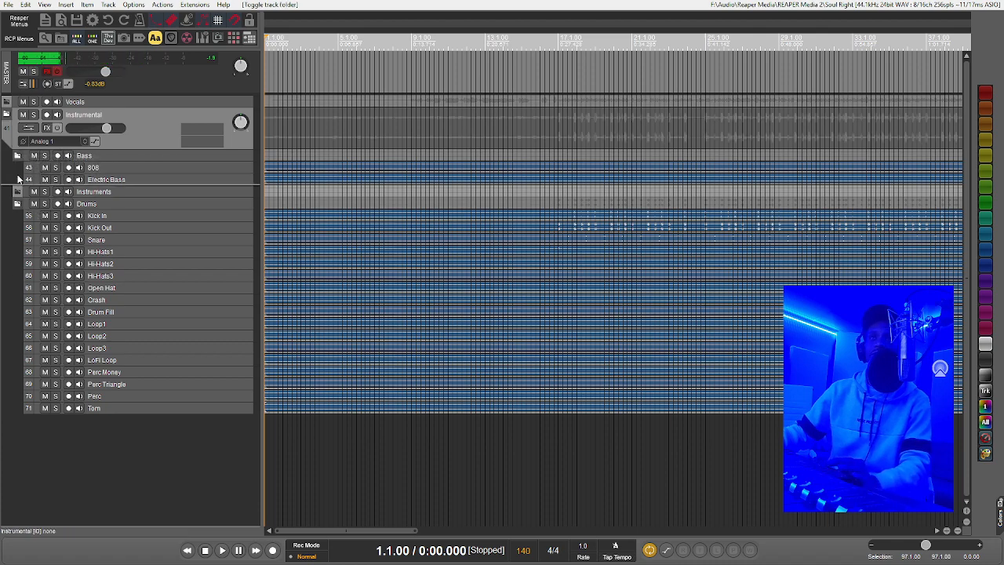
click(16, 156)
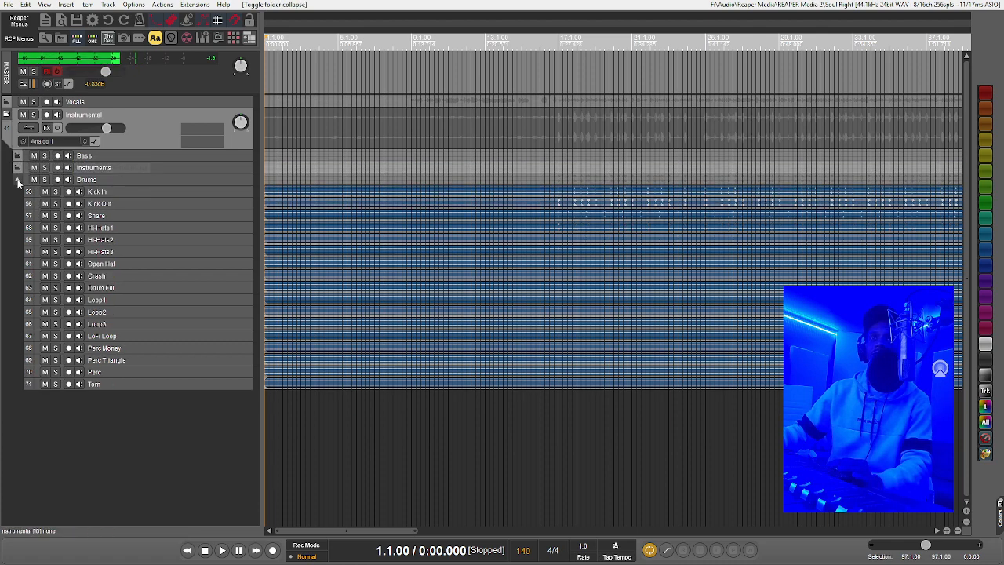
click(18, 179)
Start playback, increase the Vocals track height to match Instrumental, and collapse the Instrumental folder.
key(space)
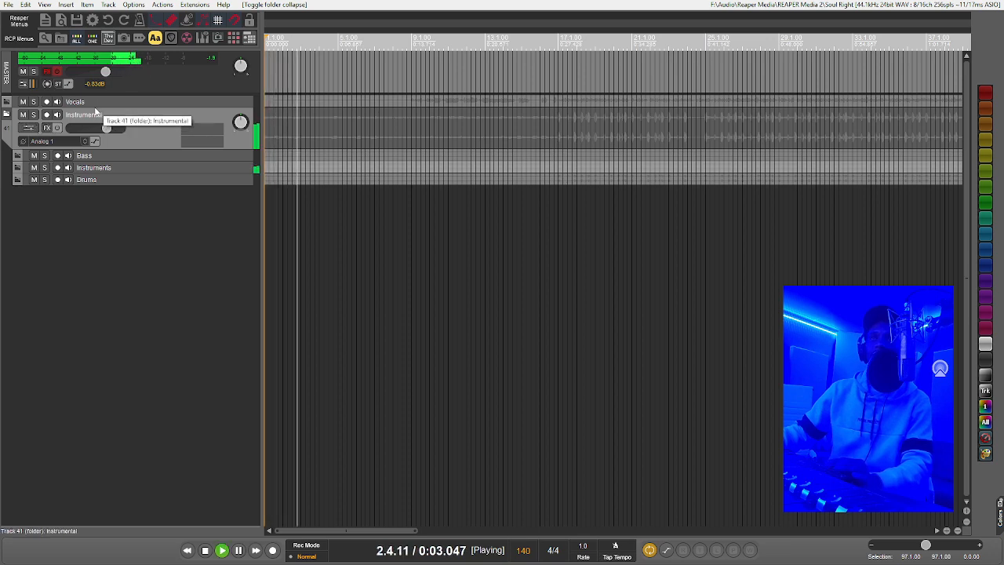
drag(97, 108, 96, 147)
click(7, 160)
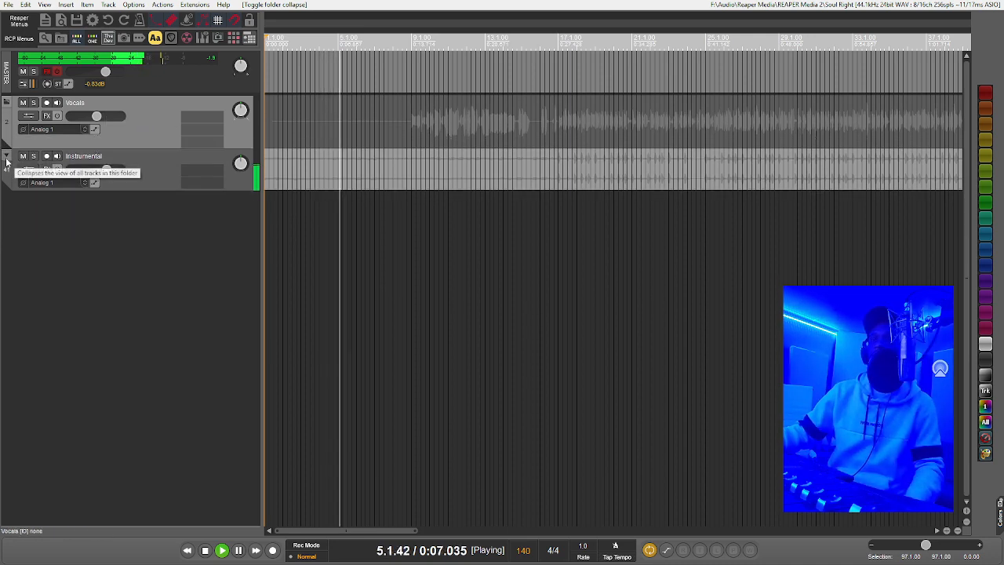
Expand the Instrumental, Instruments, Drums, Bass and Vocals folders, and lower the Vocals folder volume slightly during playback.
click(7, 160)
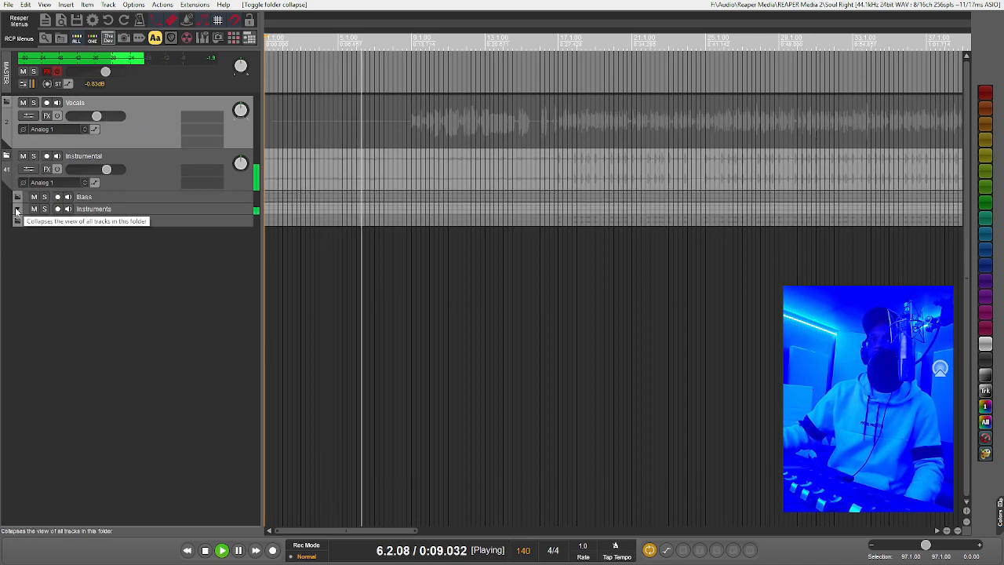
click(17, 210)
click(18, 317)
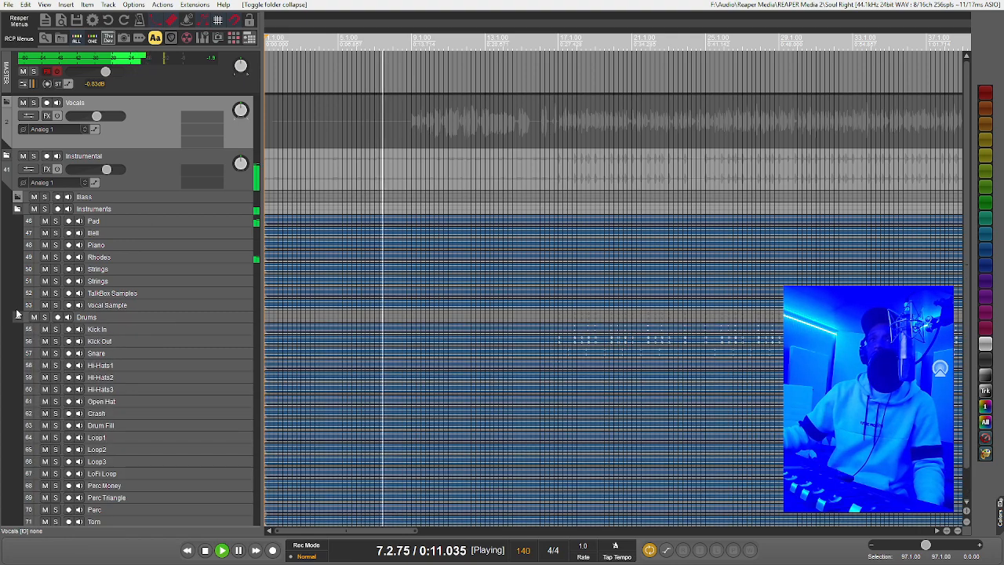
click(17, 196)
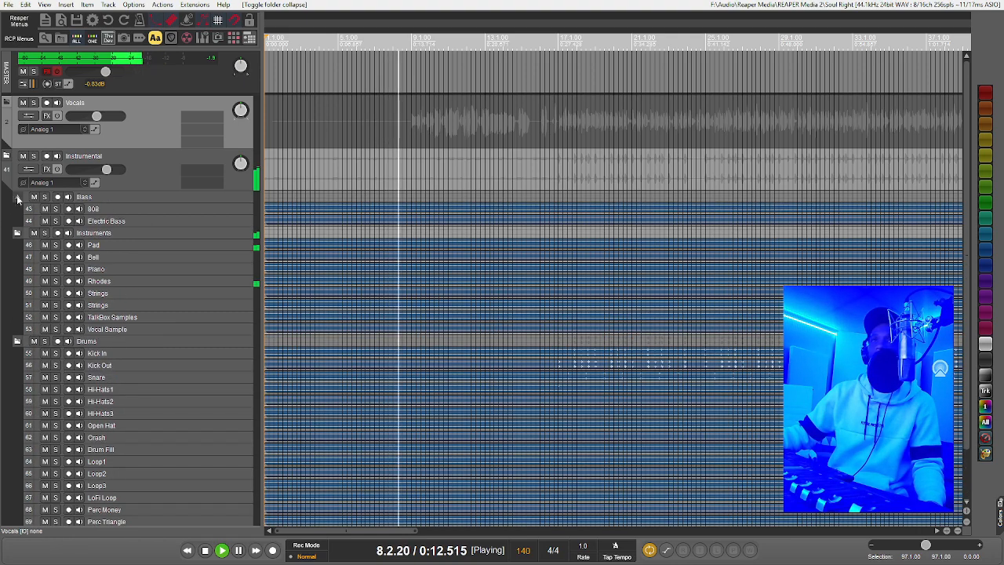
click(6, 102)
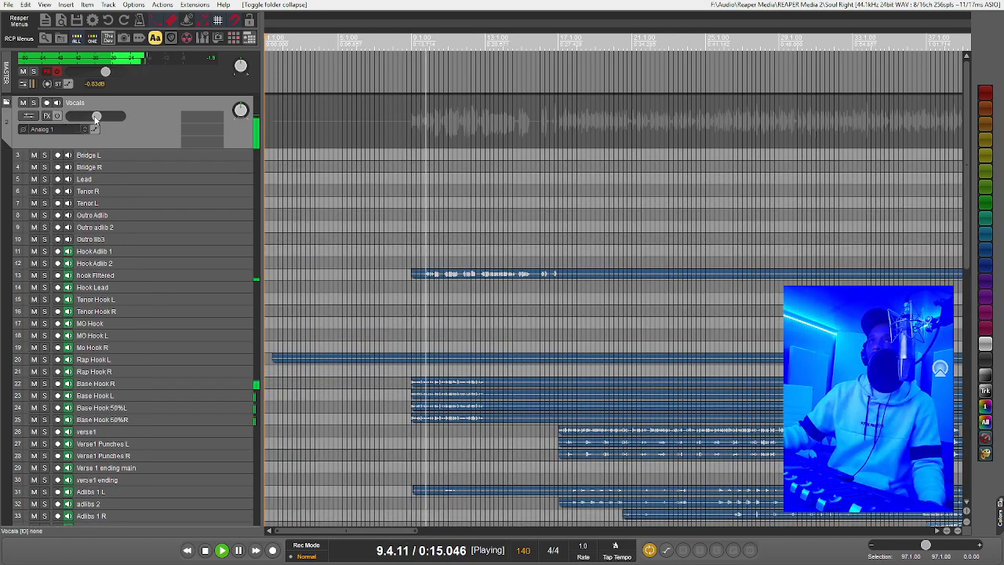
drag(93, 122, 88, 122)
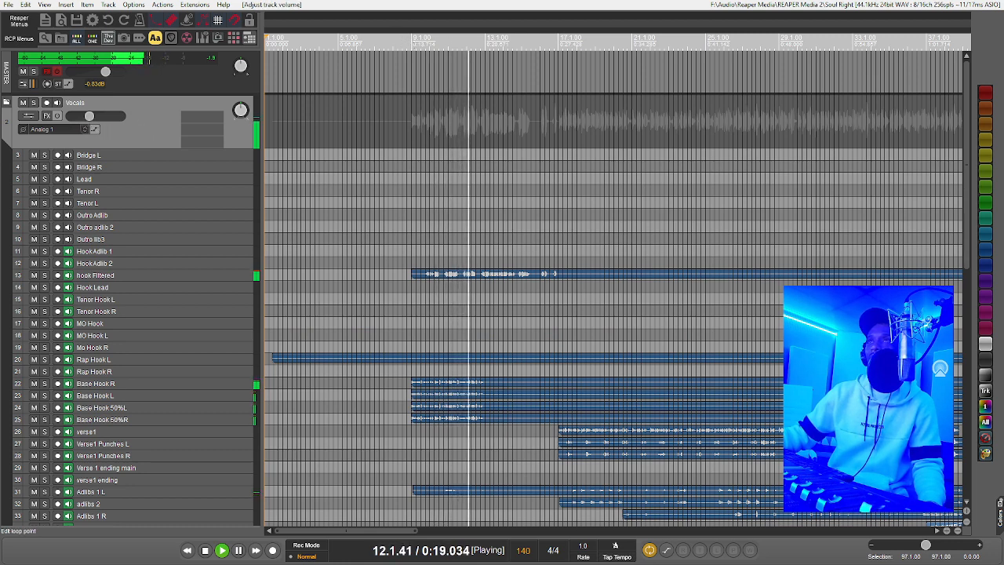
Stop playback, add a marker named "Start" at 9.1.00, and move that marker to the very beginning of the timeline.
click(412, 44)
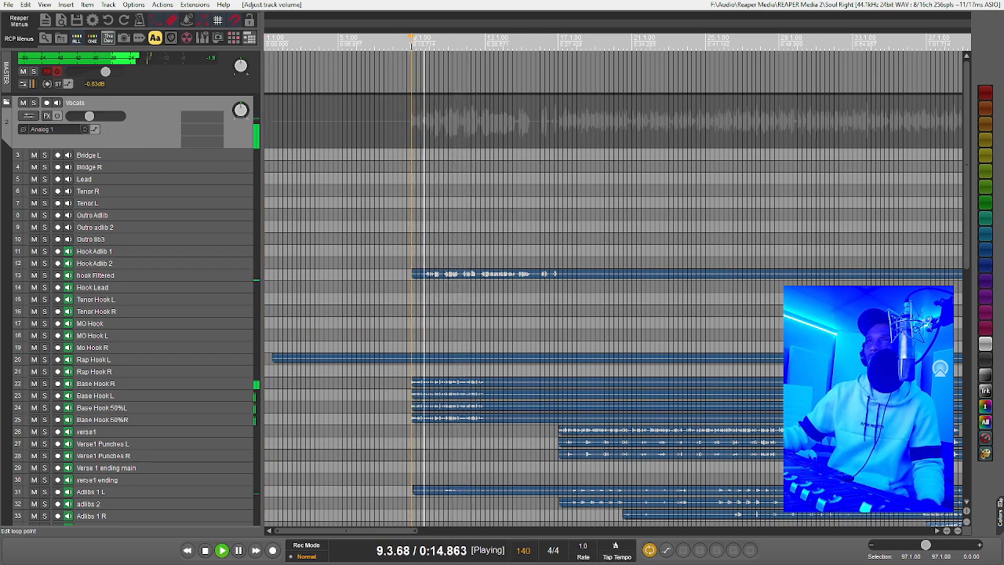
key(space)
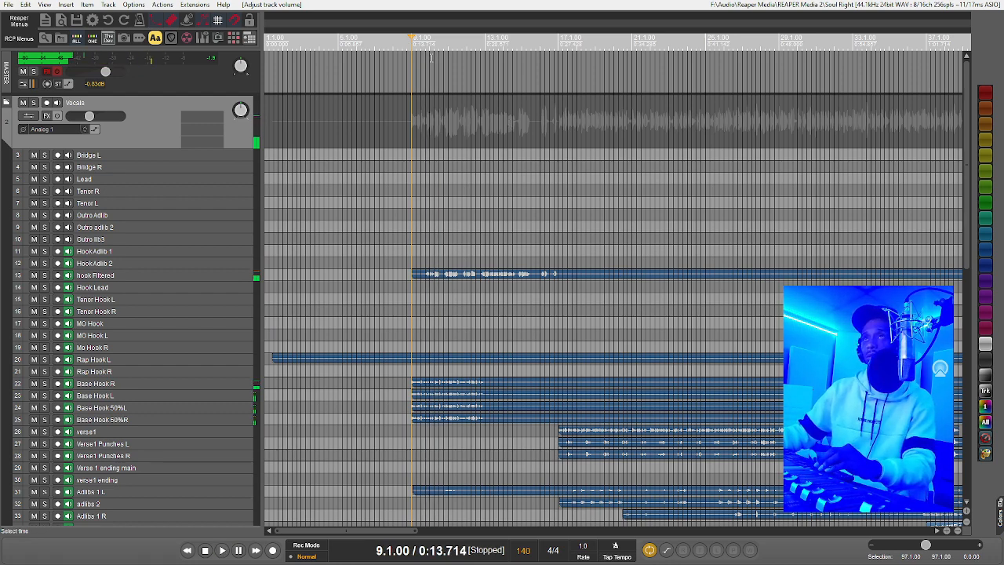
key(shift+m)
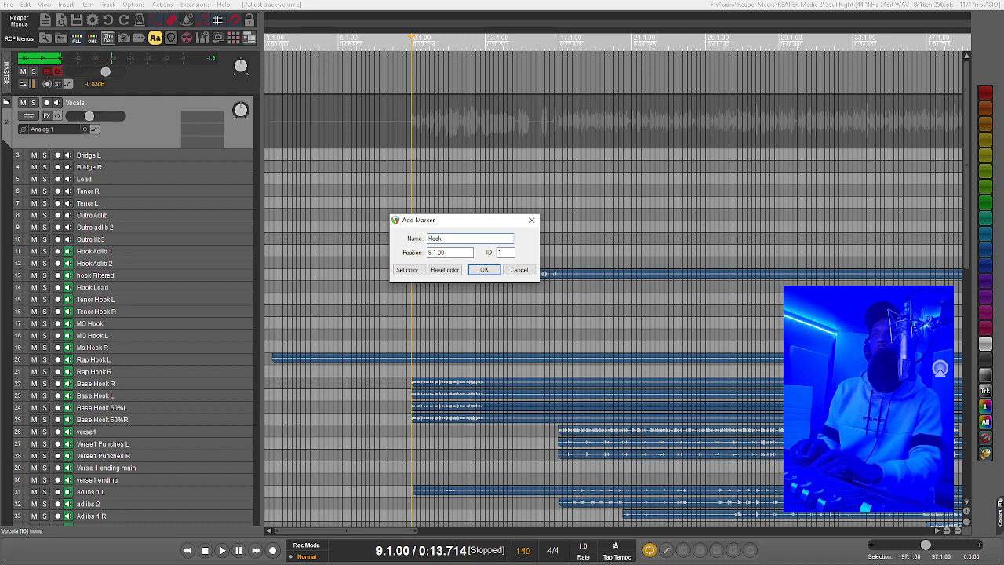
text(Hook)
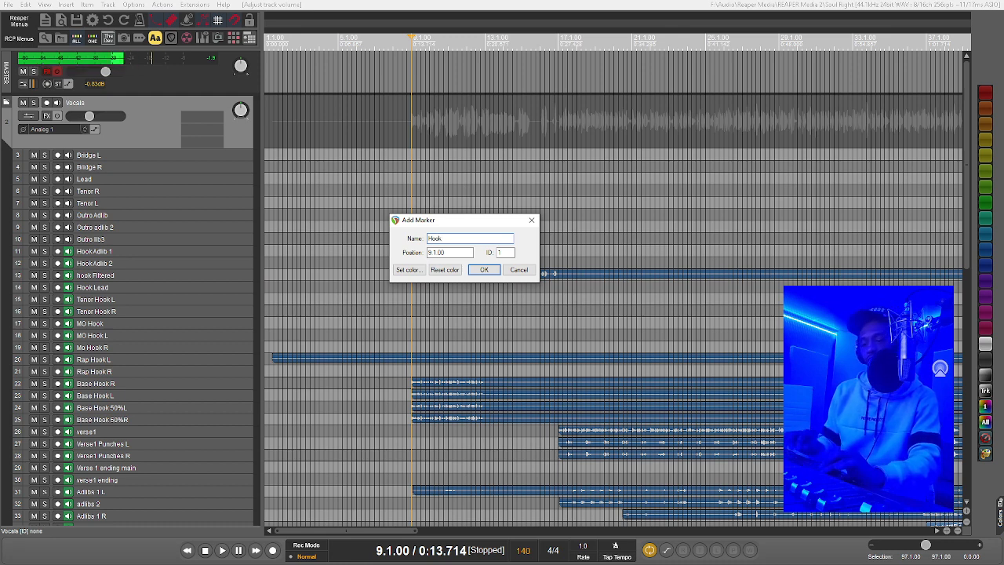
text( 1)
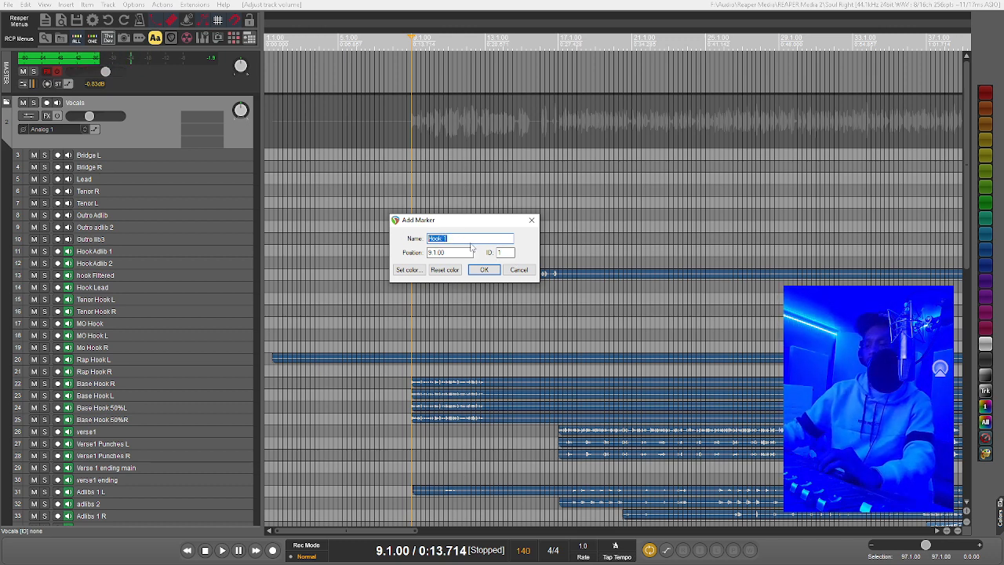
text(Start)
key(Return)
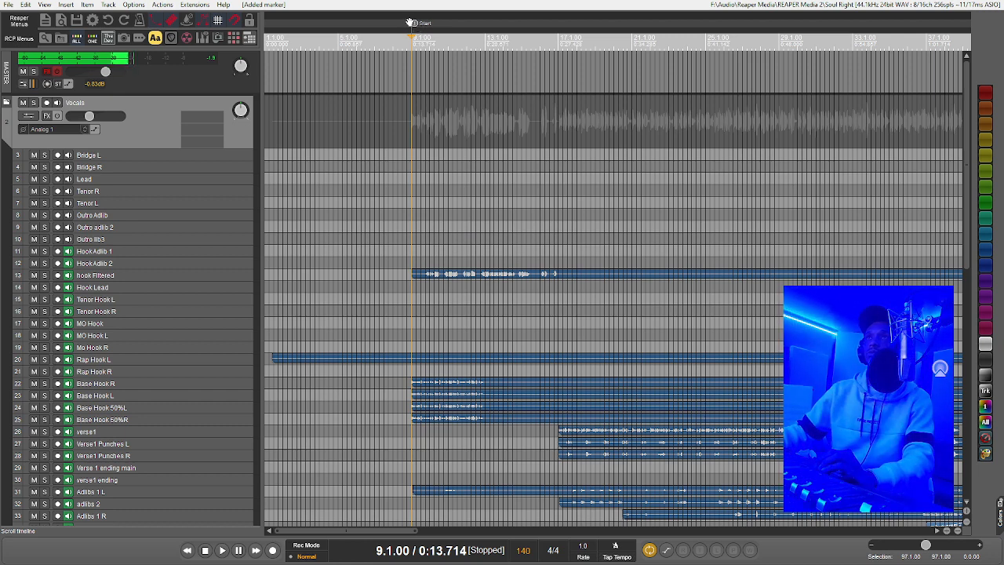
drag(415, 29, 267, 28)
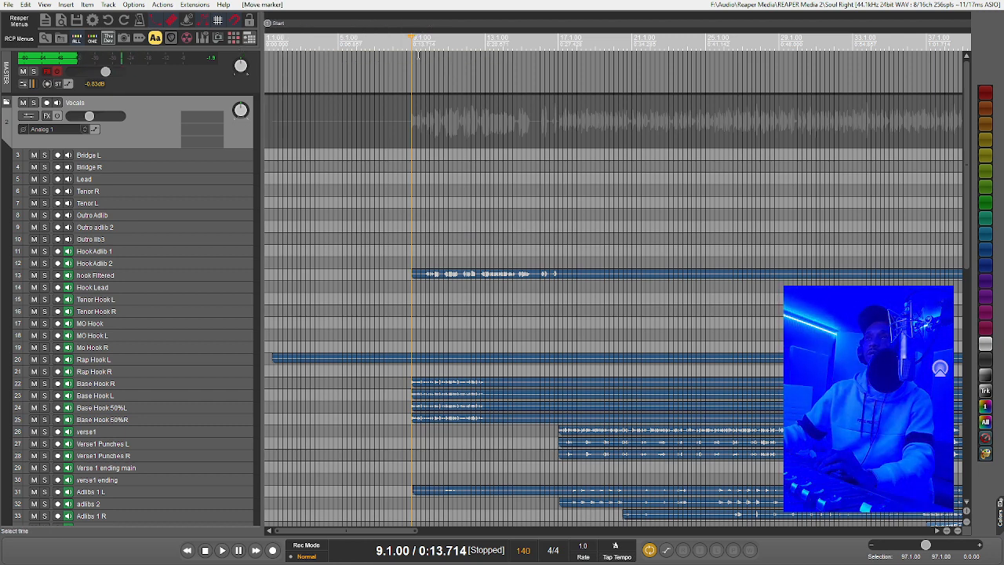
Add a marker named "Hook 1" at 9.1.00.
key(shift+m)
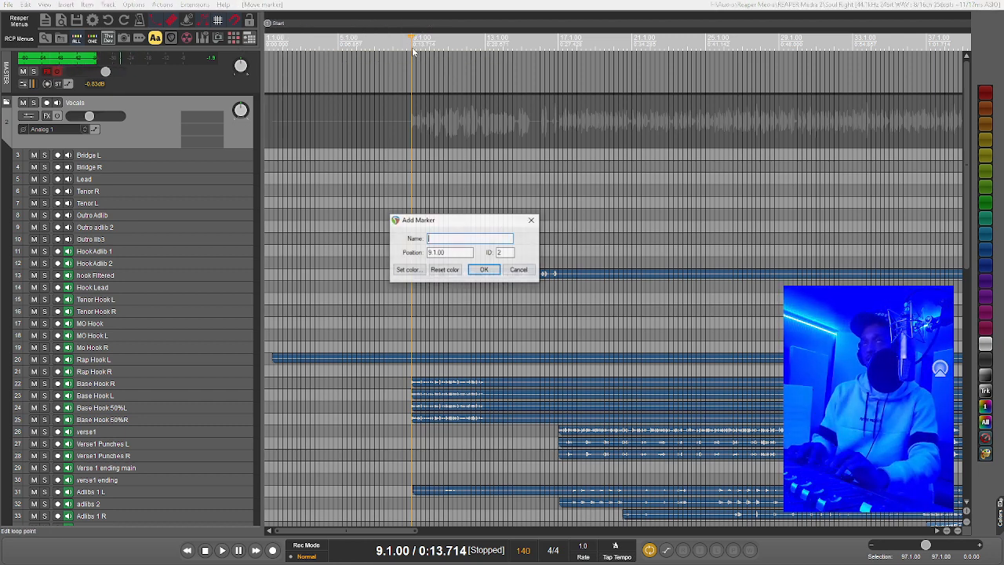
text(Hook 1)
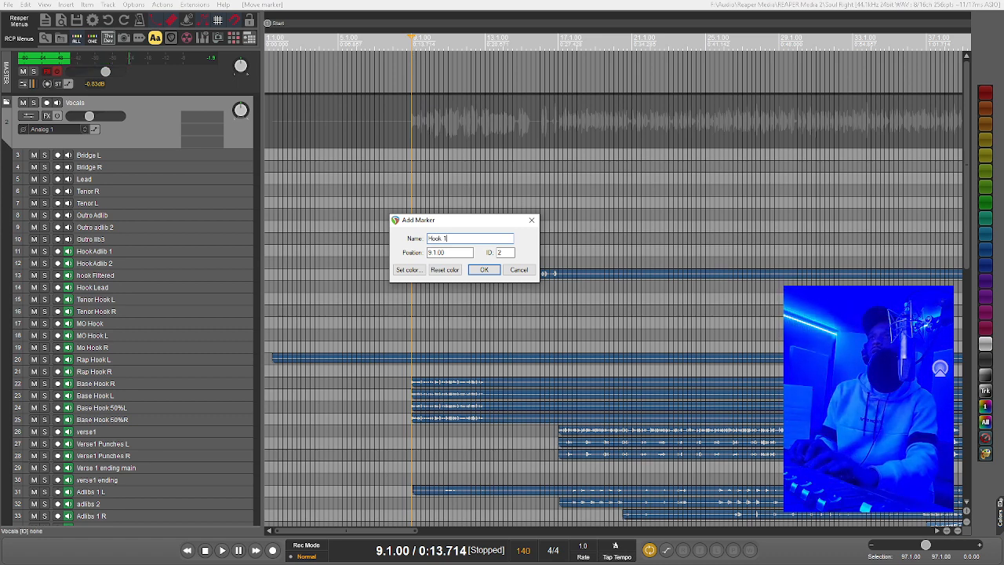
key(Return)
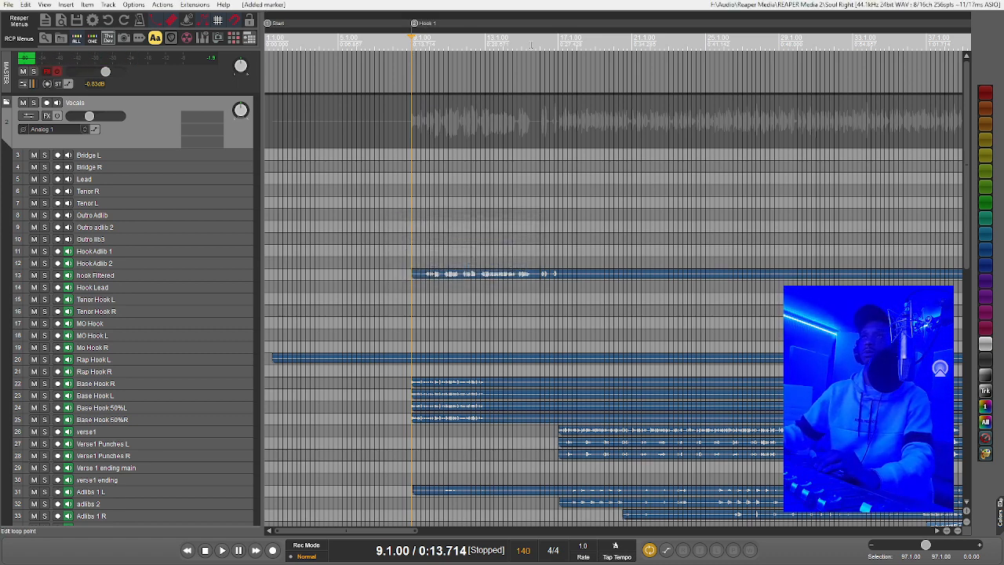
Play through the first hook to locate its end, and add a marker named "Verse 1" at 17.1.00.
key(space)
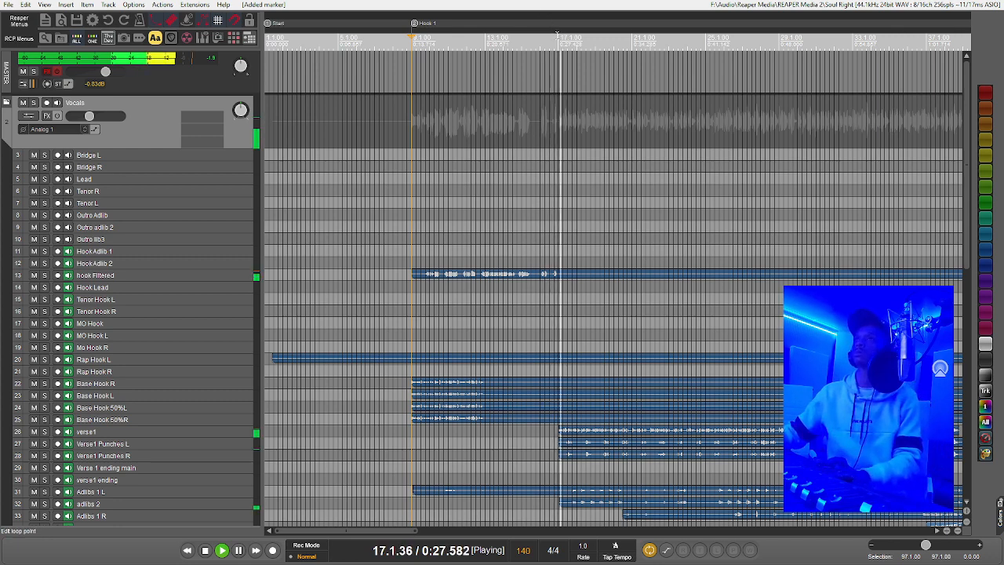
key(space)
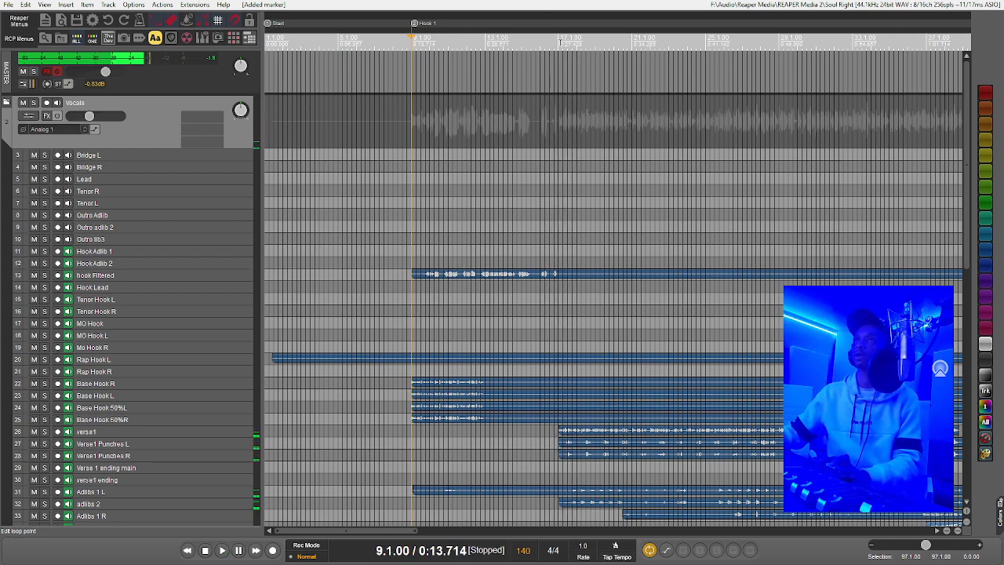
click(560, 42)
key(shift+m)
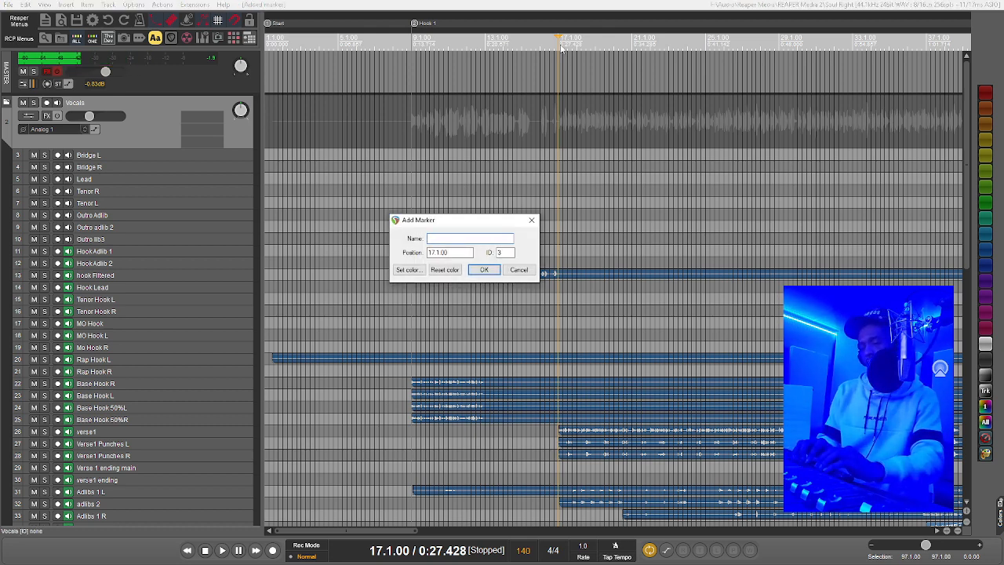
text(Verse )
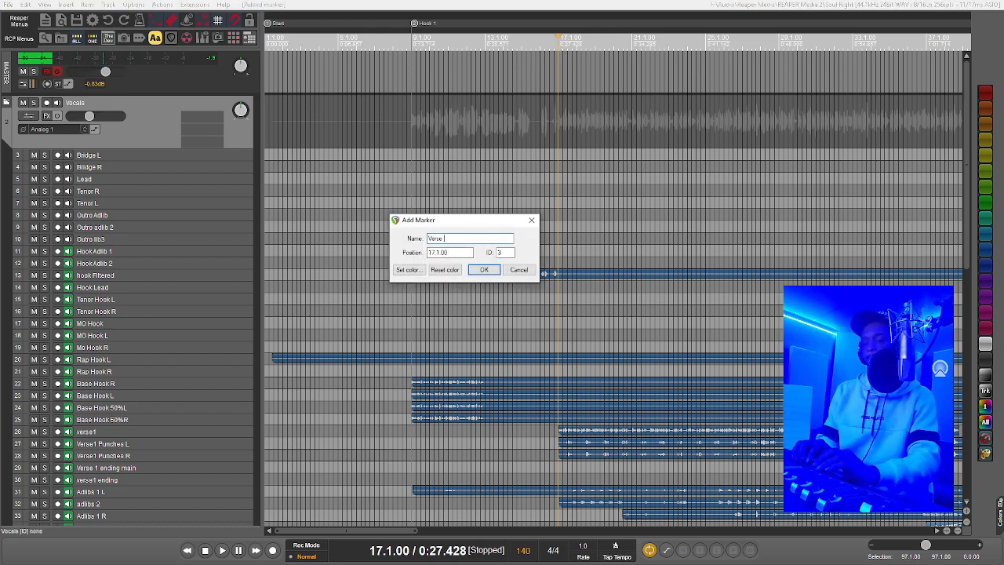
text(1)
key(Return)
Examine the vocal arrangement beyond Verse 1 across the tracks, and play the section starting at 49.1.00.
key(space)
scroll(639, 37, down, 2)
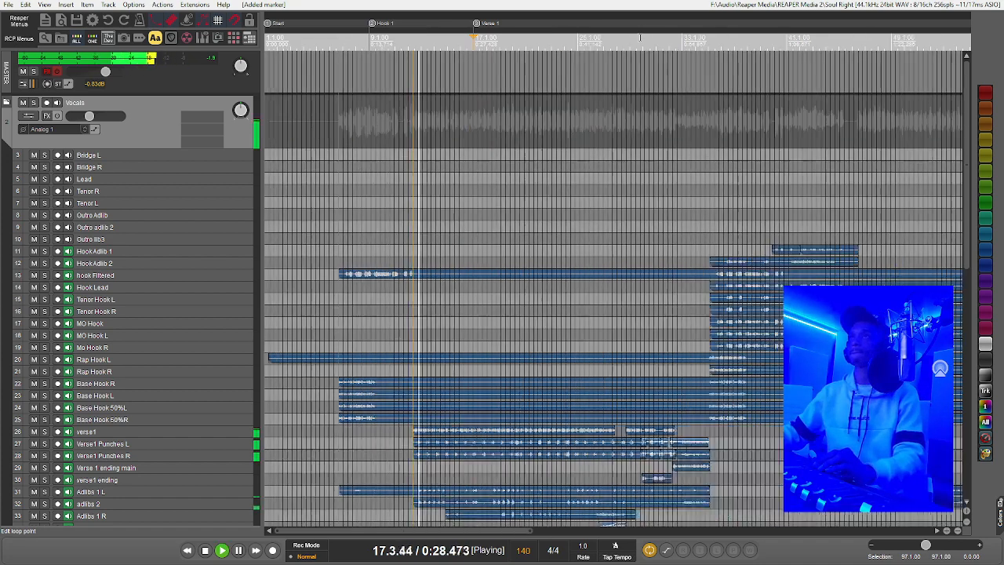
key(space)
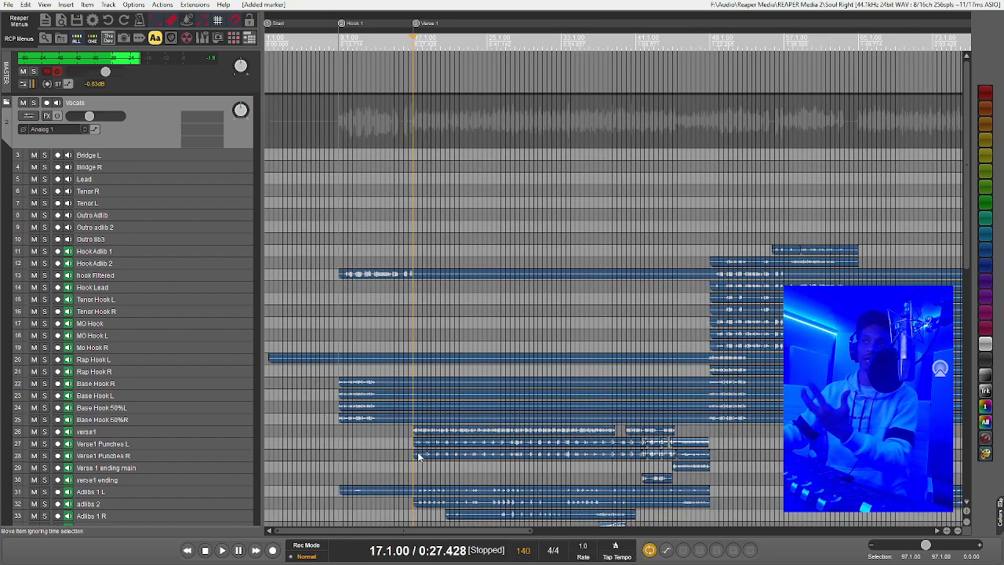
scroll(200, 424, down, 5)
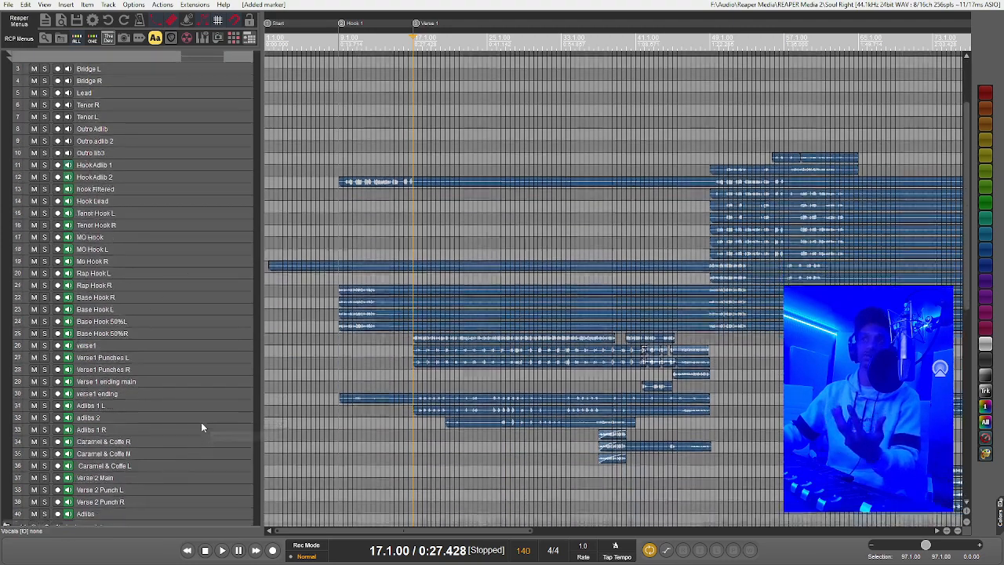
scroll(200, 423, down, 2)
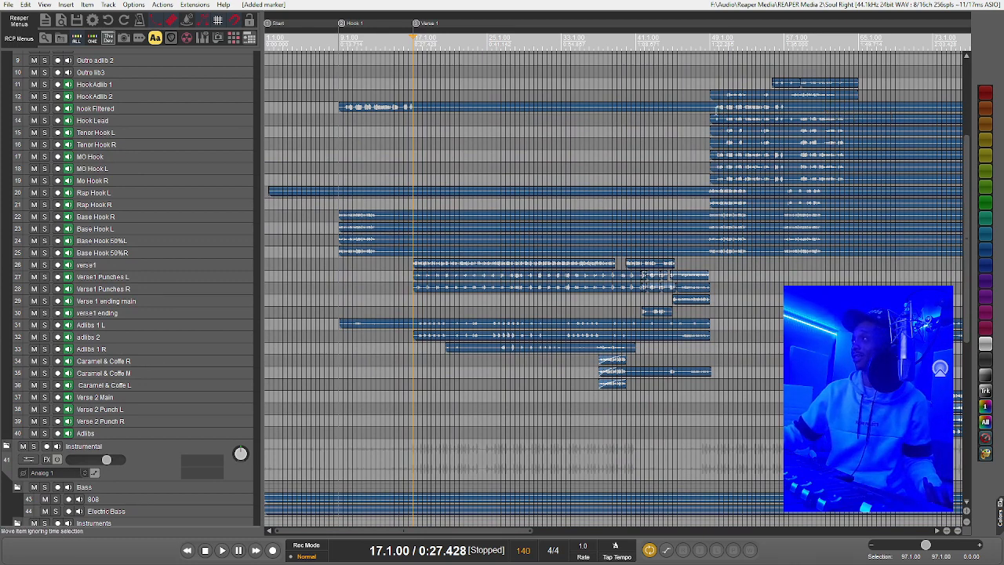
click(710, 38)
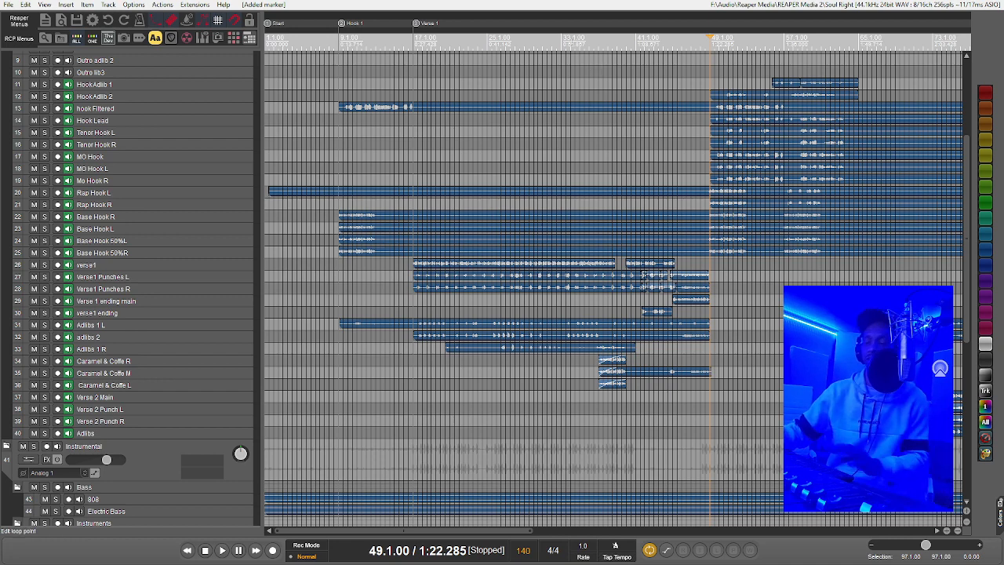
key(space)
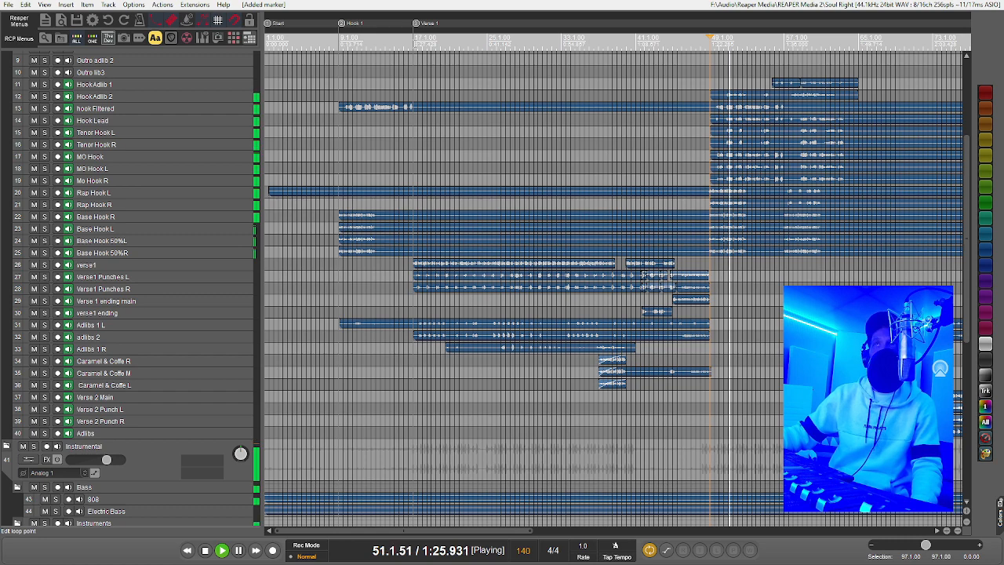
While playing from near the Verse 1 marker, raise the Vocals folder volume to -9.14 dB, and lower it to -13.3 dB in the mixer.
click(417, 39)
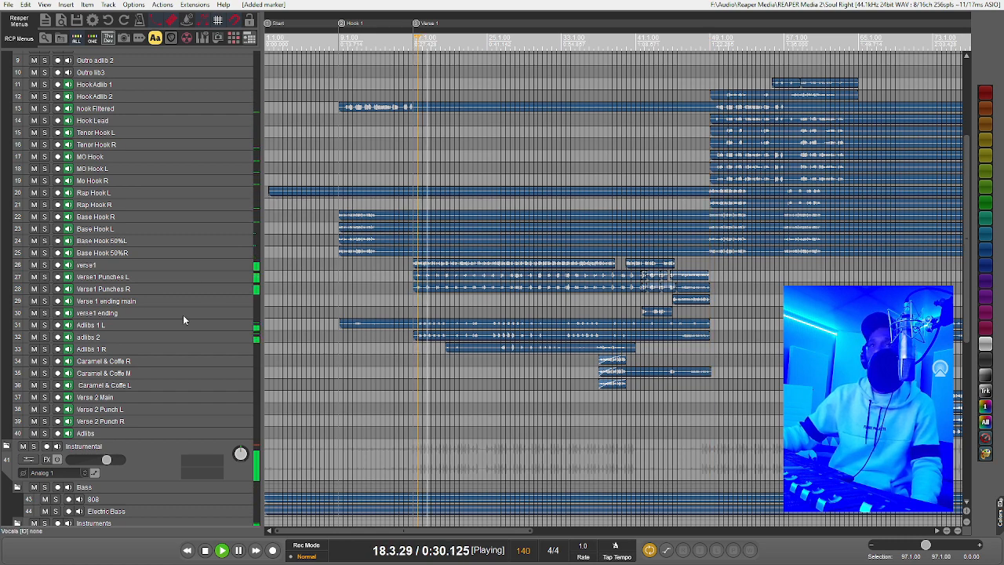
scroll(191, 191, up, 2)
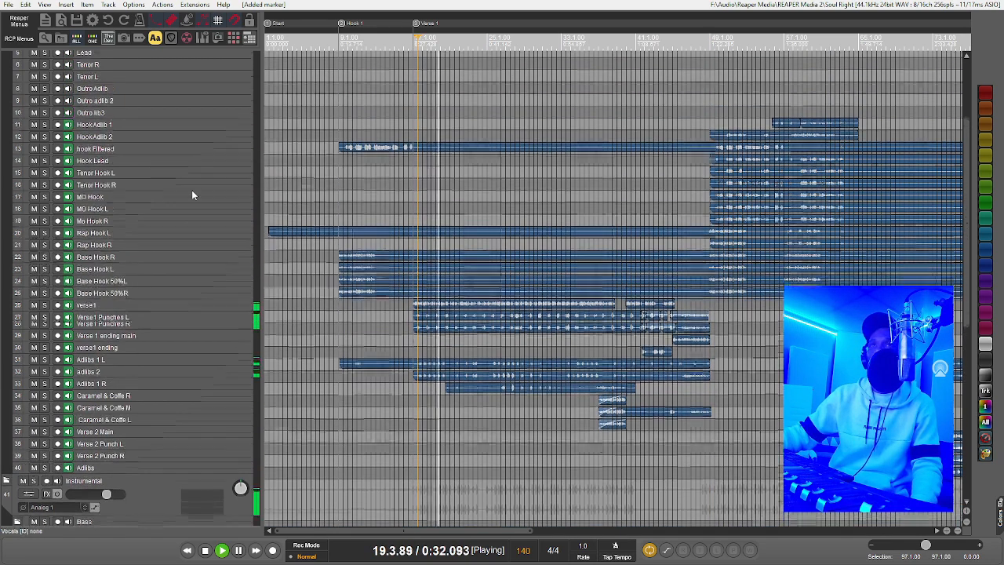
scroll(192, 190, up, 6)
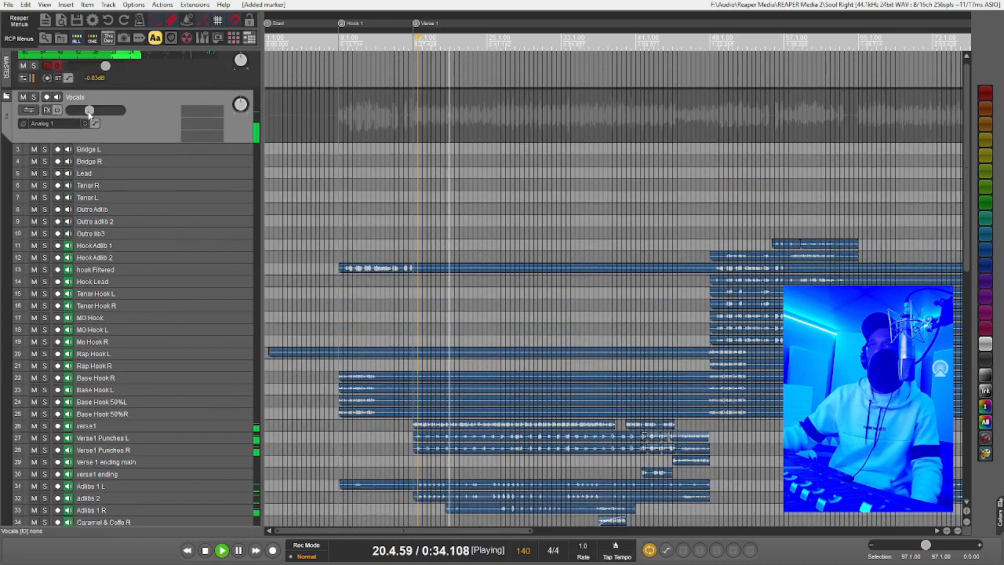
drag(89, 110, 97, 112)
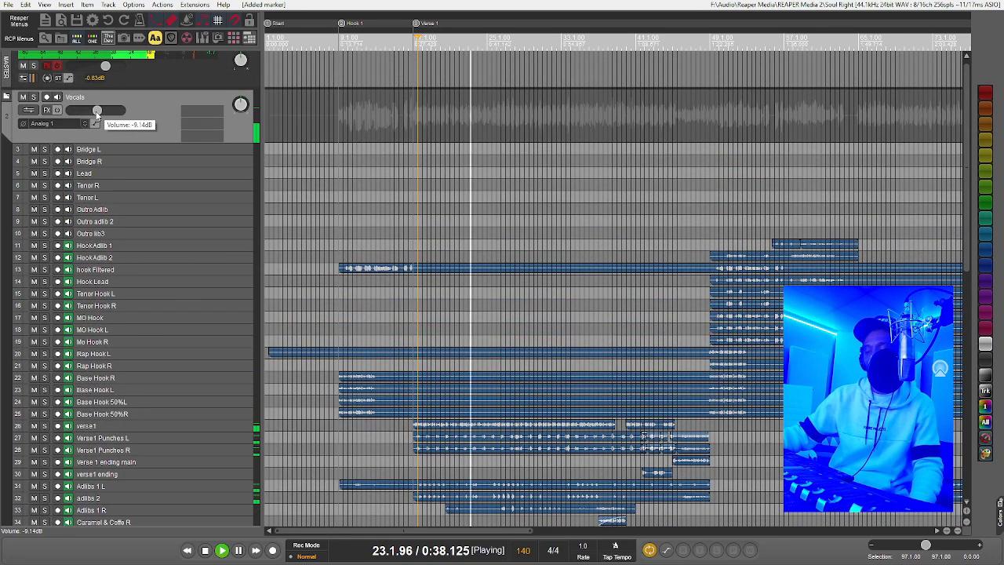
key(ctrl+m)
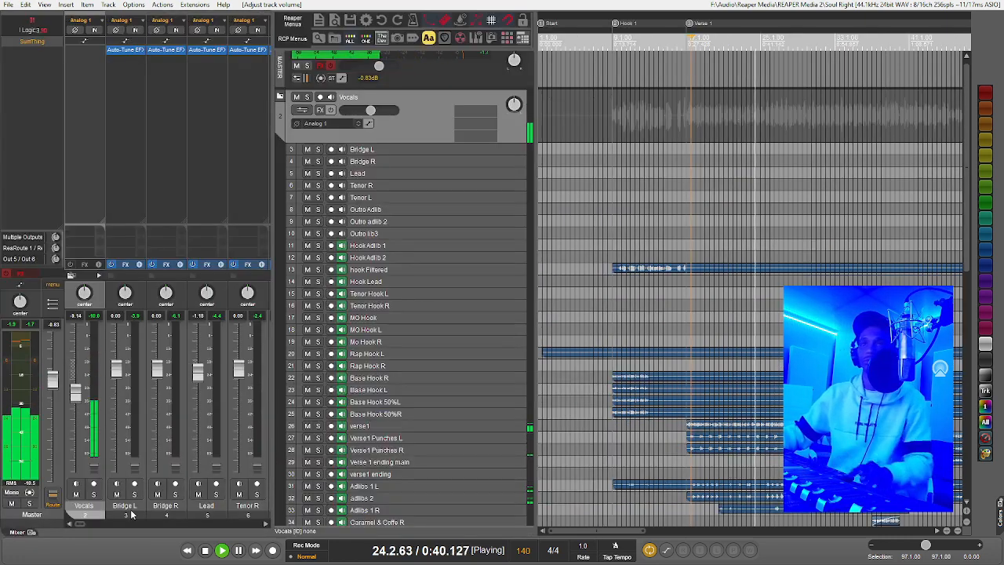
mouse_move(76, 392)
mouse_down()
mouse_move(75, 383)
mouse_move(76, 410)
mouse_up()
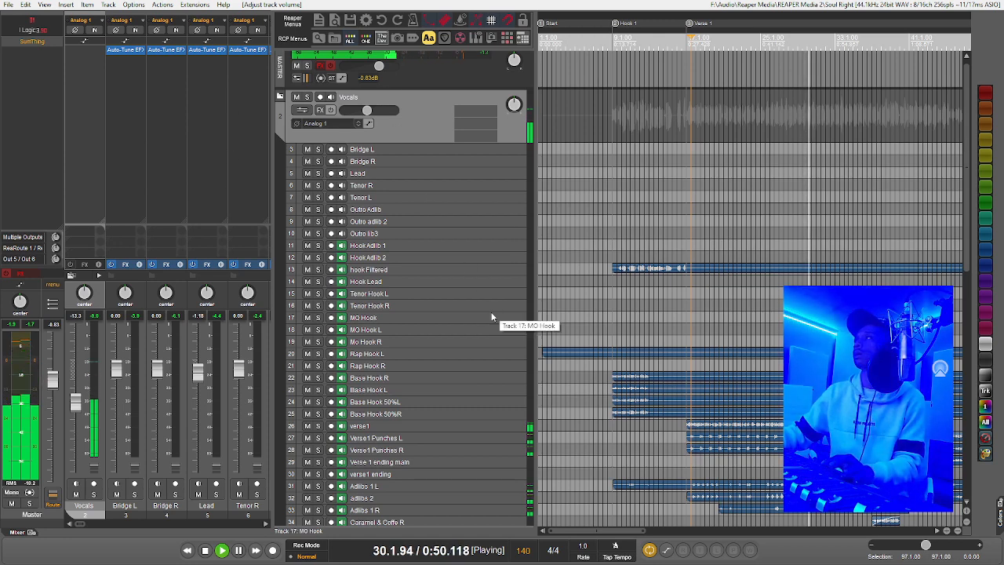
Stop playback, undock the mixer into its own maximised window, and reset the Vocals folder volume to 0.00 dB.
key(space)
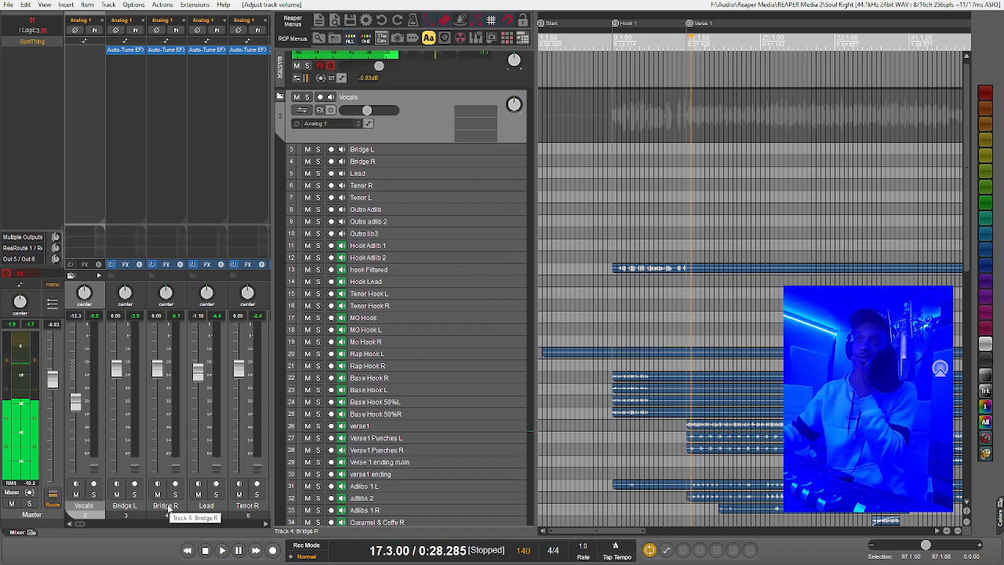
right_click(14, 534)
click(39, 512)
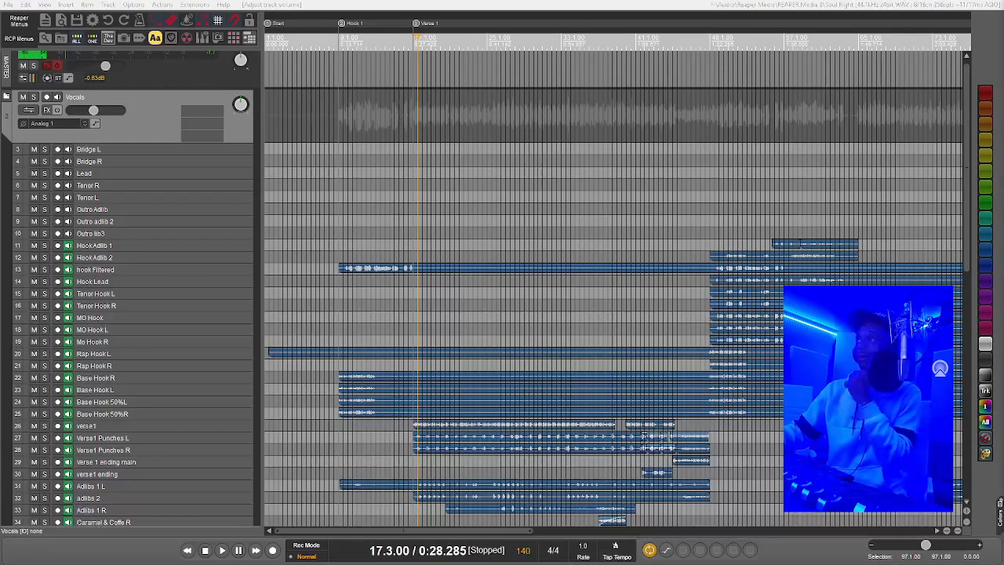
drag(1003, 55, 369, 52)
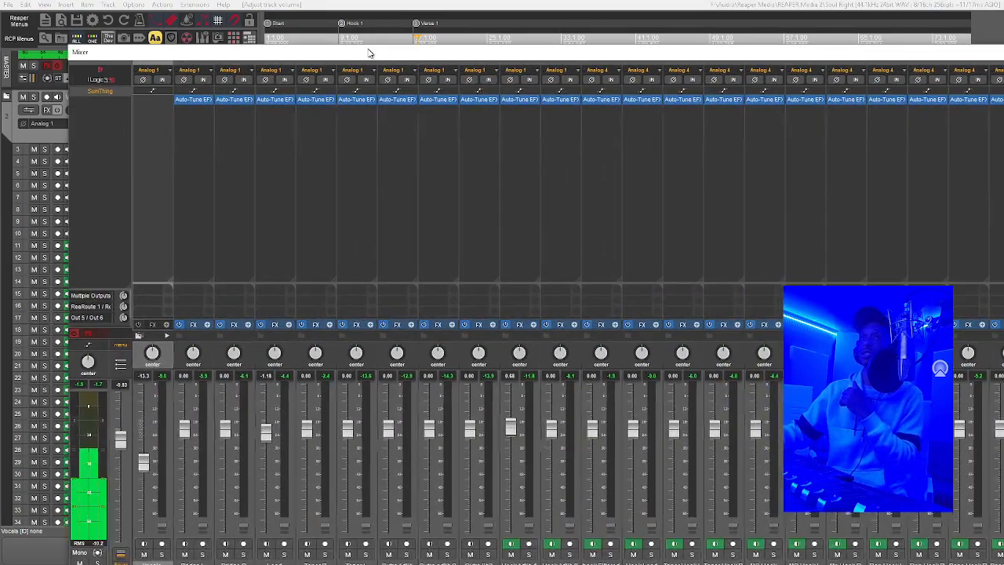
double_click(370, 52)
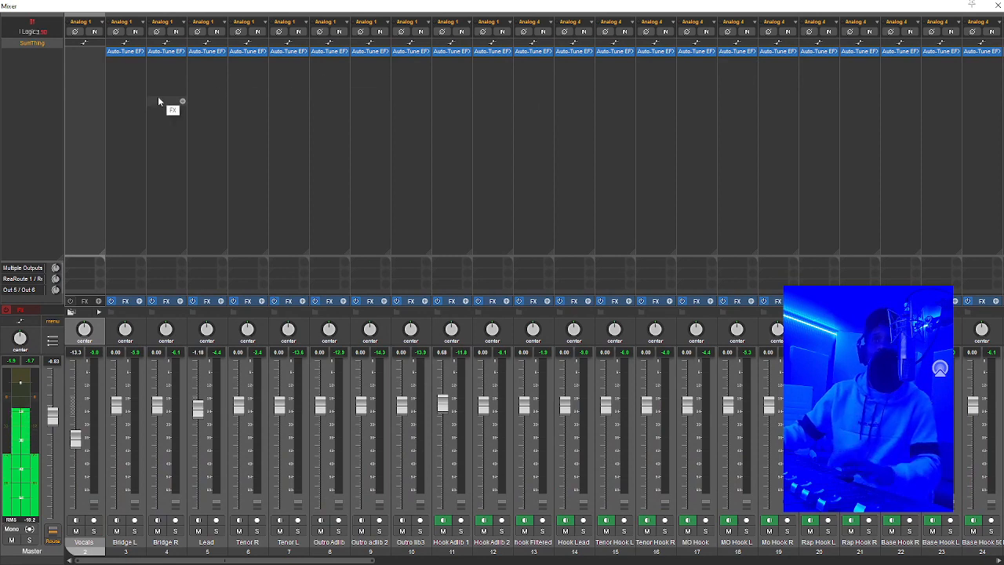
double_click(78, 438)
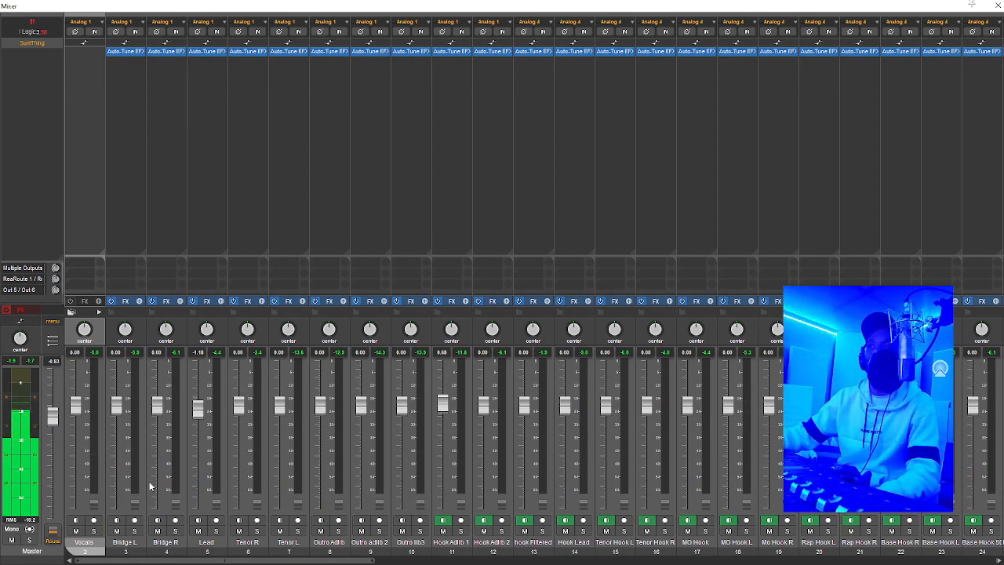
Find JS: Gain 1.0 [mrelwood] with the filter "gain" and add it to the Bridge L track's effects.
double_click(130, 65)
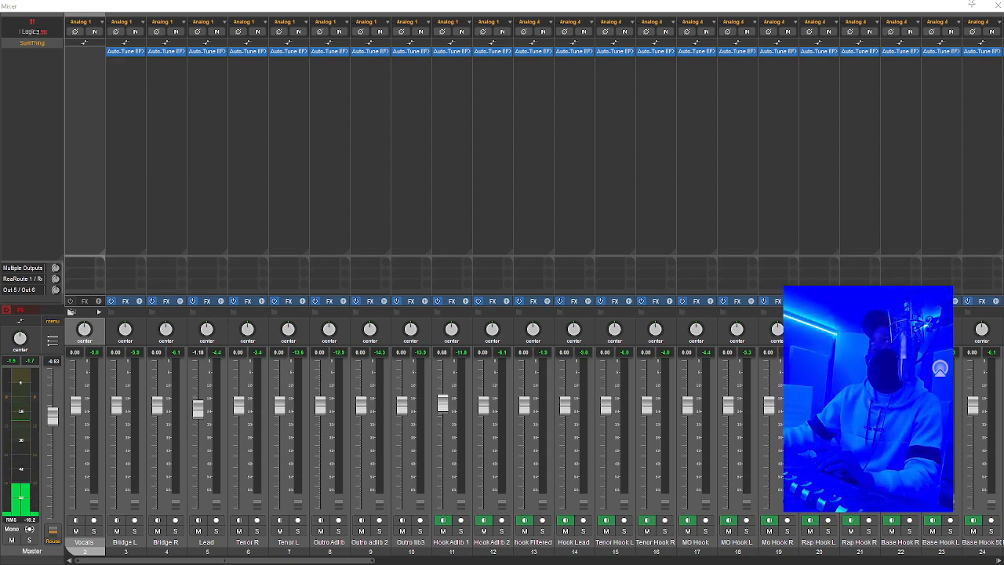
drag(574, 102, 612, 111)
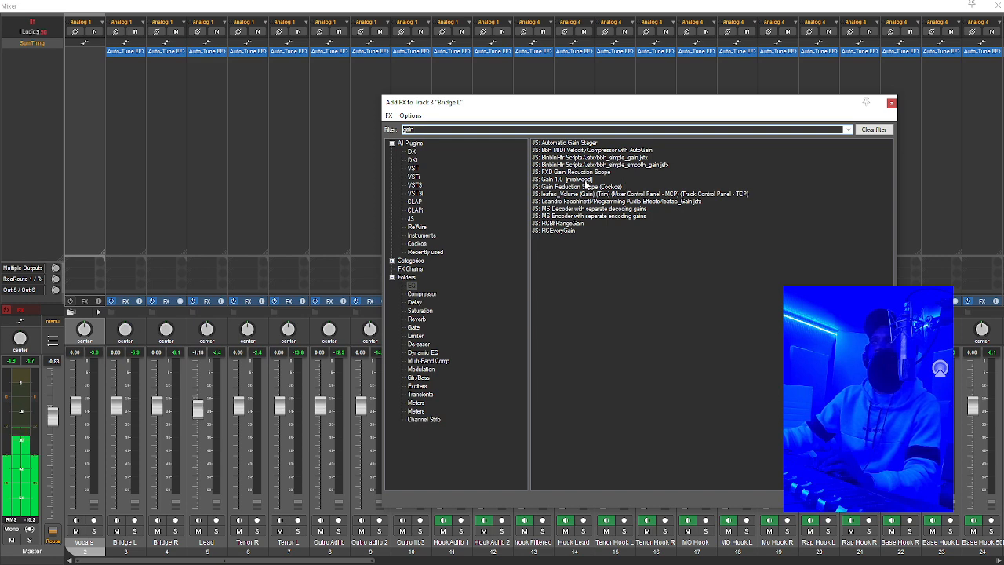
double_click(585, 181)
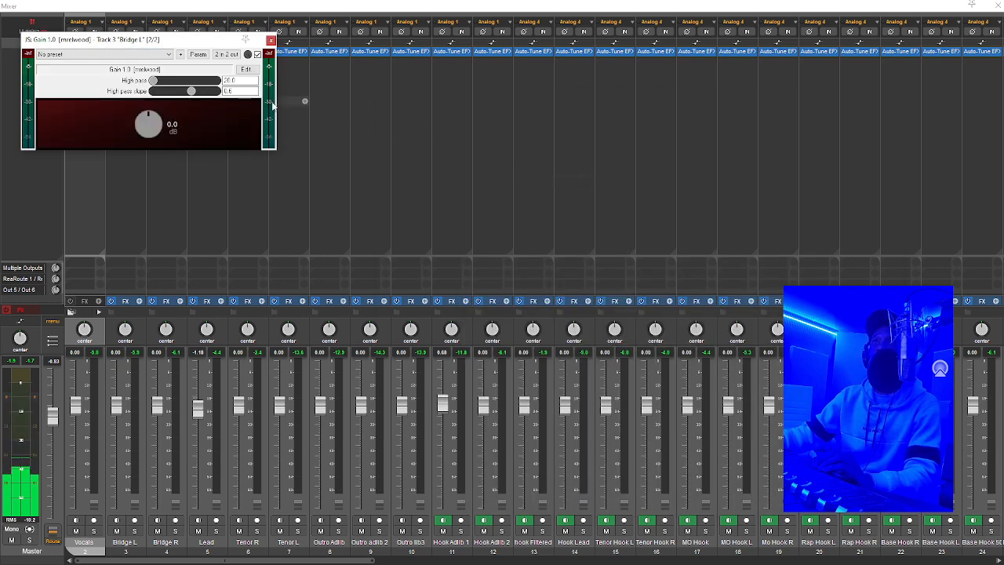
drag(163, 39, 510, 89)
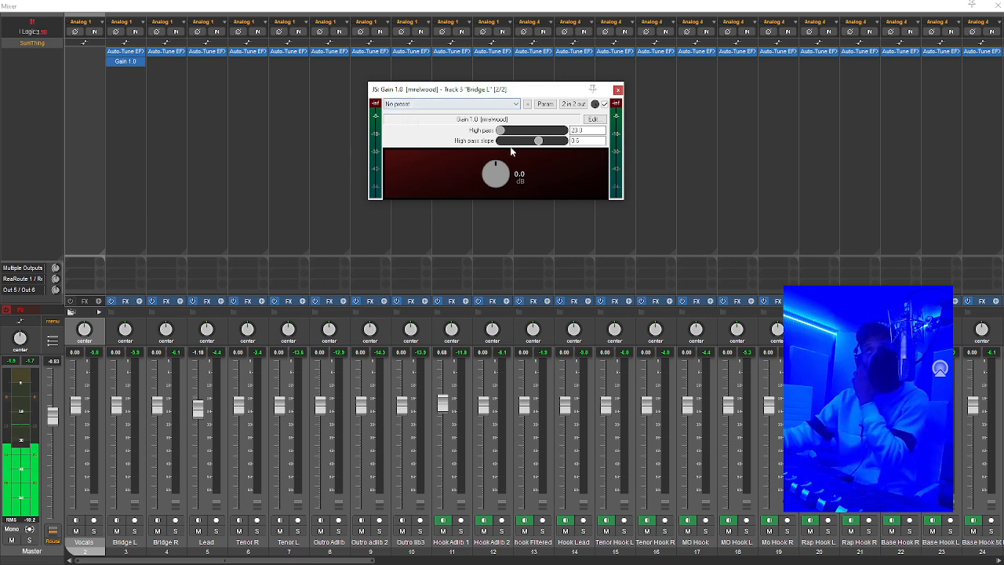
Embed the Gain 1.0 controls in Bridge L's mixer strip, and move the effect ahead of Auto-Tune EFX.
right_click(521, 95)
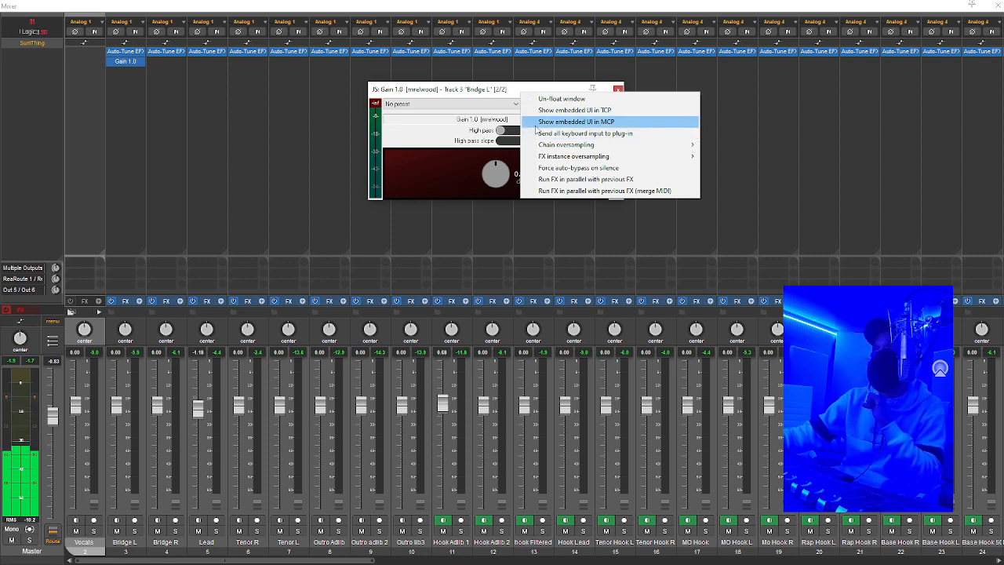
click(536, 122)
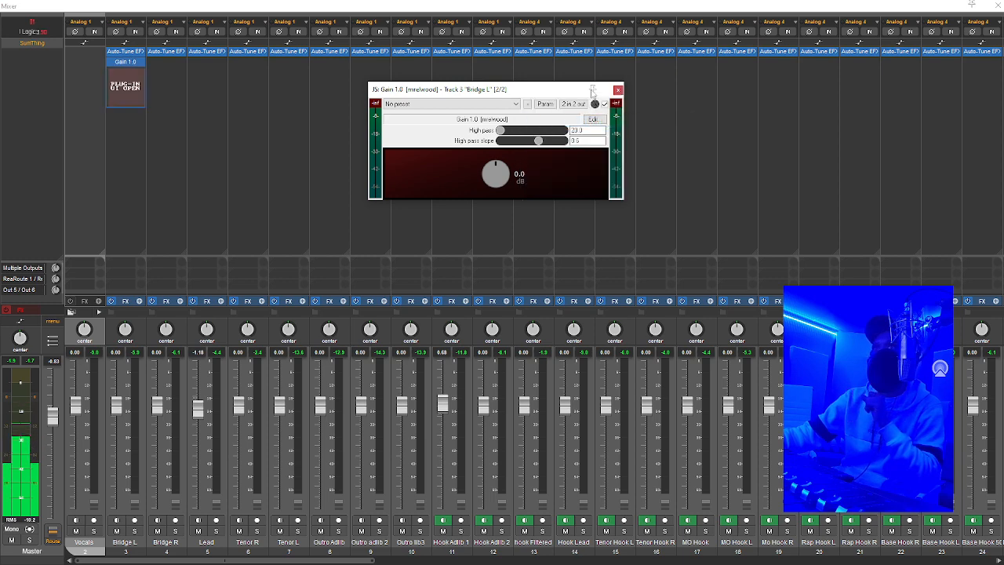
click(617, 89)
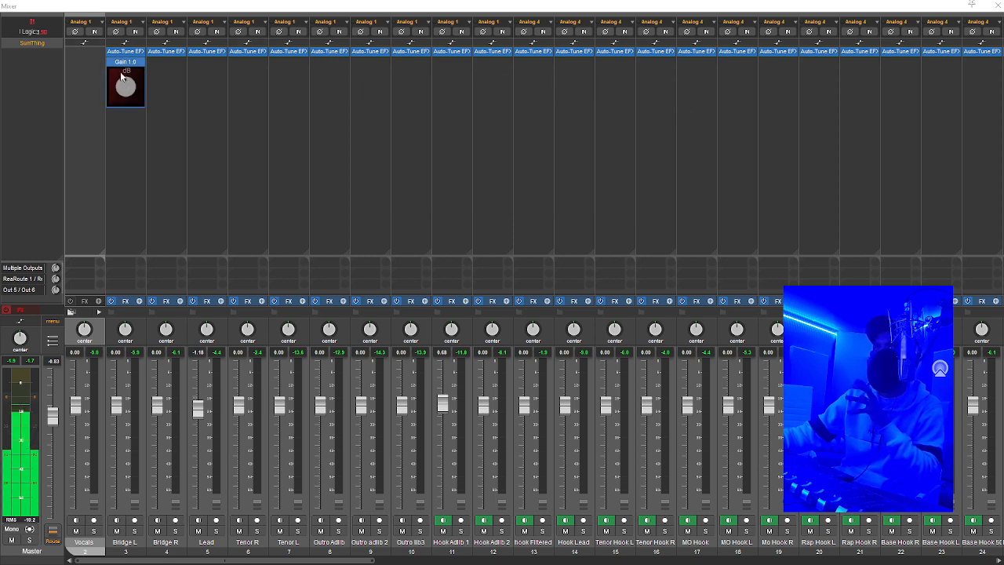
drag(123, 66, 129, 53)
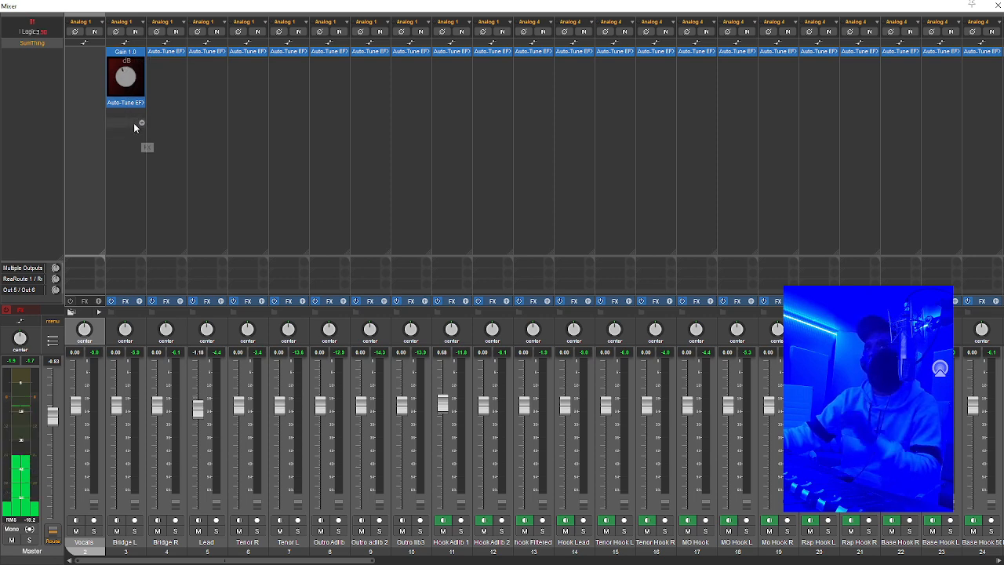
Copy Gain 1.0 from Bridge L ahead of Auto-Tune EFX on tracks 4 to 19, Bridge R through Mo Hook R.
drag(131, 58, 411, 58)
drag(501, 58, 459, 55)
drag(523, 57, 695, 57)
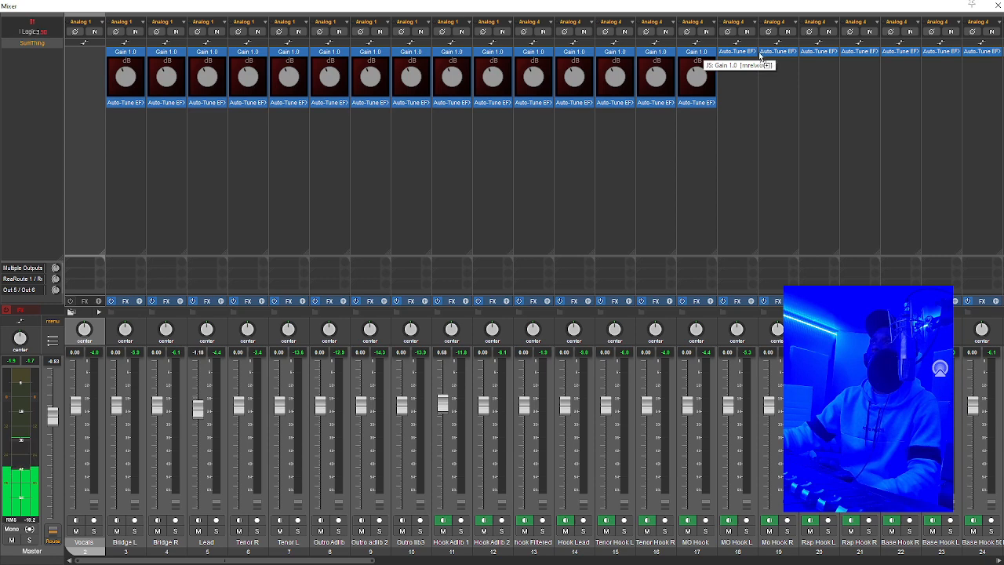
drag(759, 56, 755, 58)
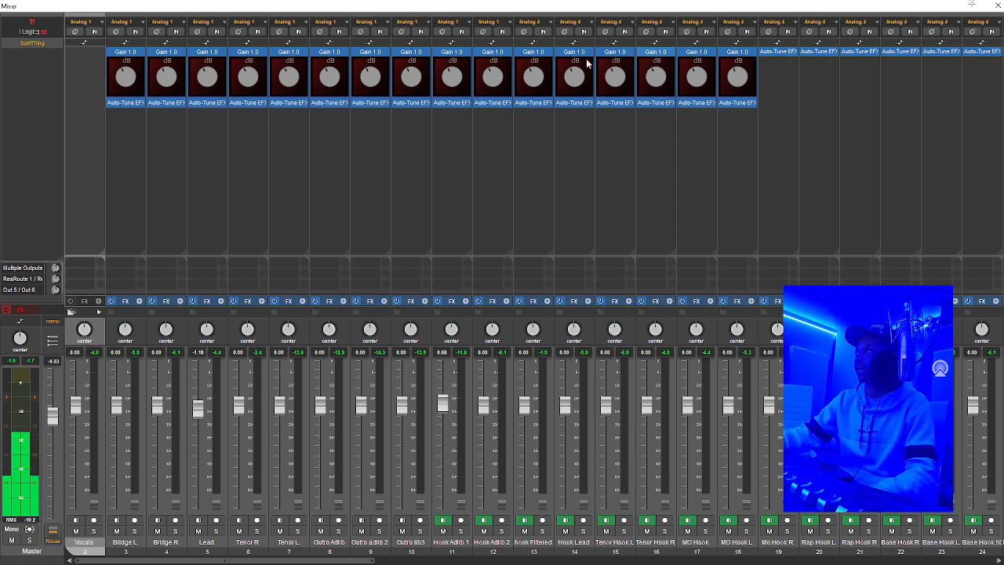
drag(750, 50, 778, 55)
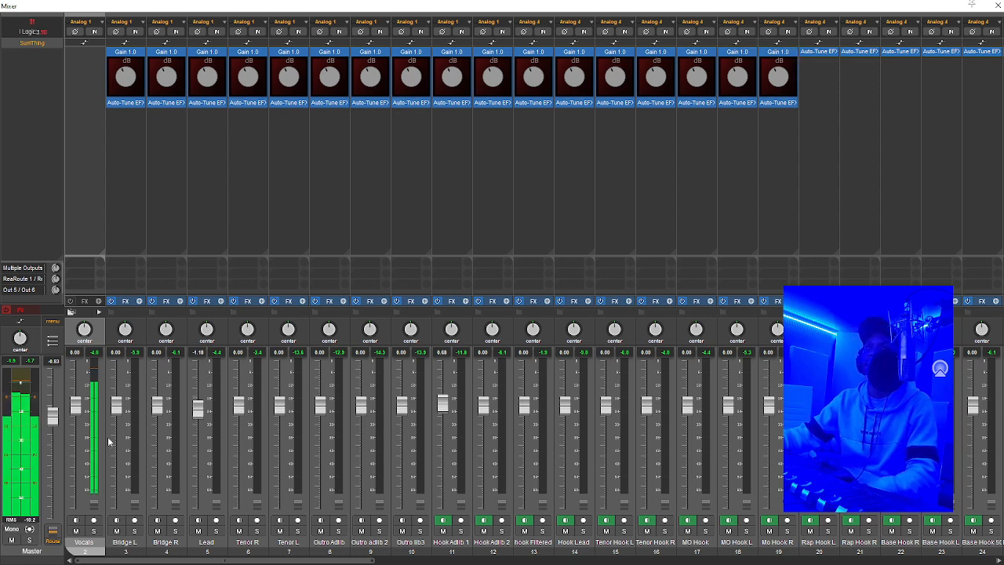
Lower the Vocals folder volume to -7.99 dB, and copy Gain 1.0 ahead of Auto-Tune EFX on tracks 20 to 23.
drag(76, 406, 78, 432)
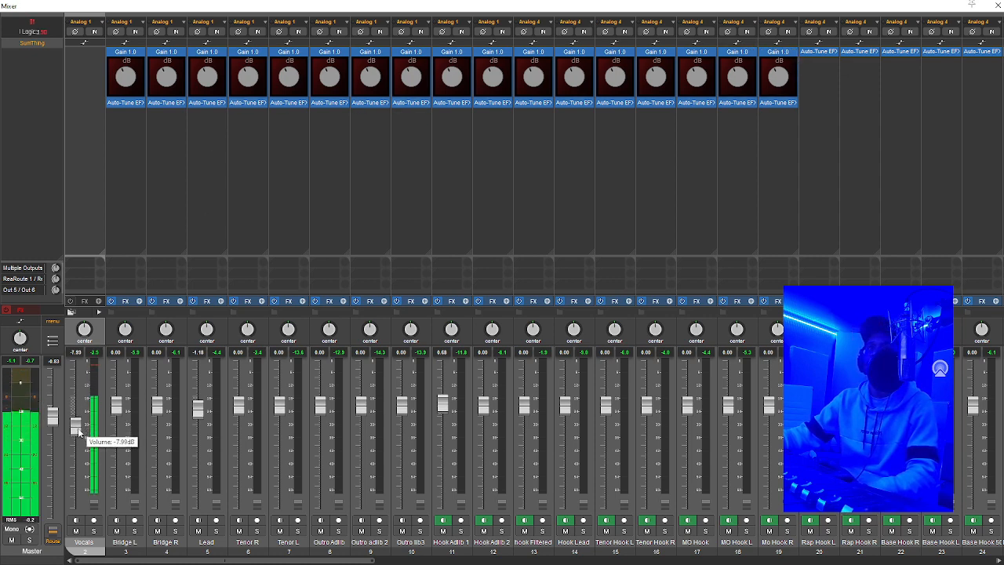
drag(778, 52, 890, 70)
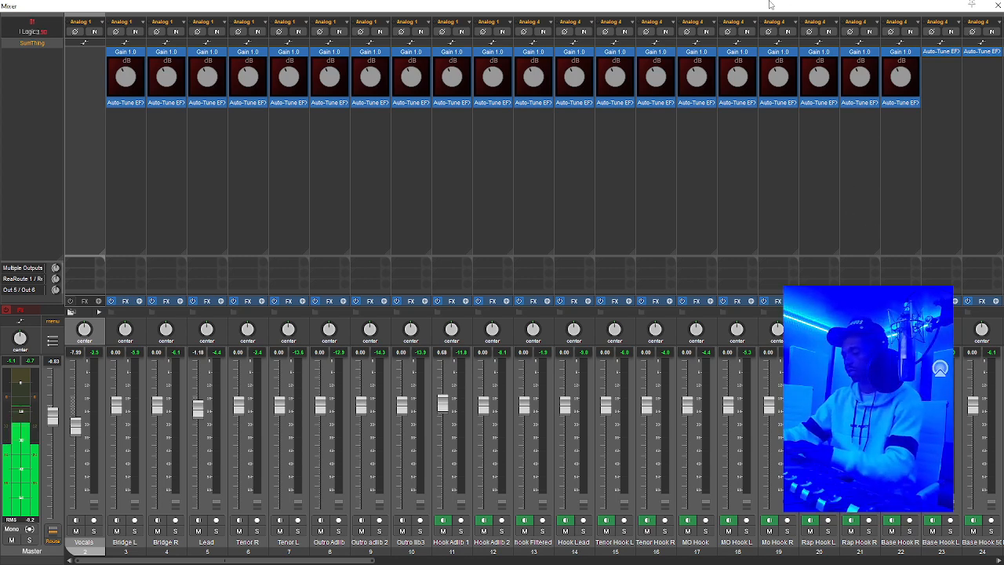
drag(900, 52, 932, 56)
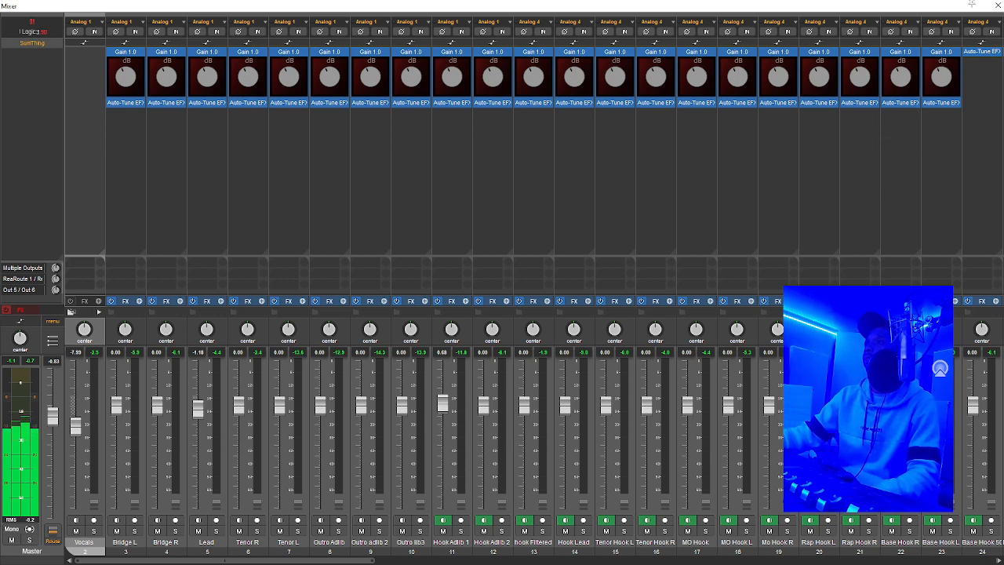
Copy Gain 1.0 ahead of Auto-Tune EFX on the remaining vocal tracks, 24 to 40, ending with the last Adlibs track before Instrumental.
scroll(898, 549, right, 8)
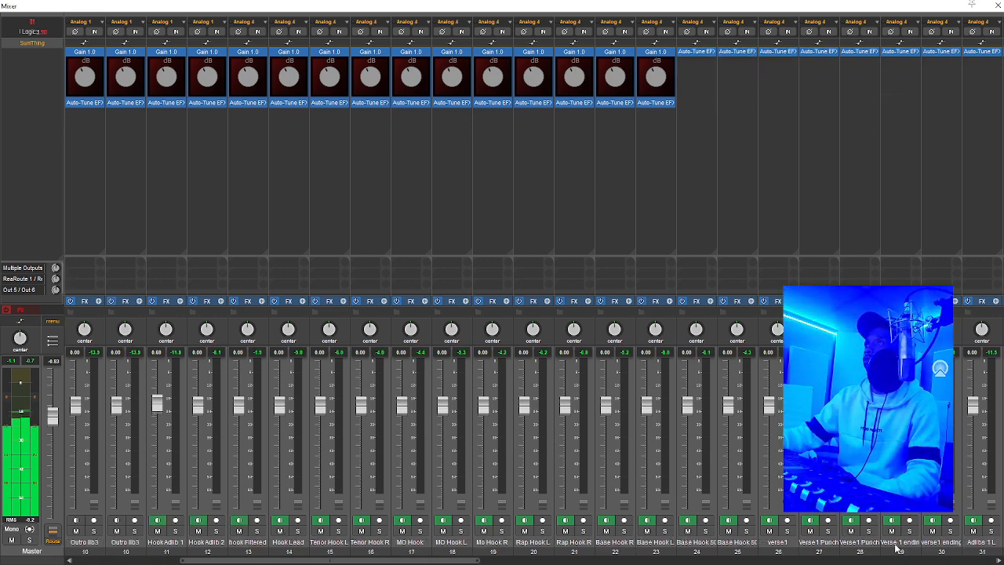
scroll(896, 548, right, 9)
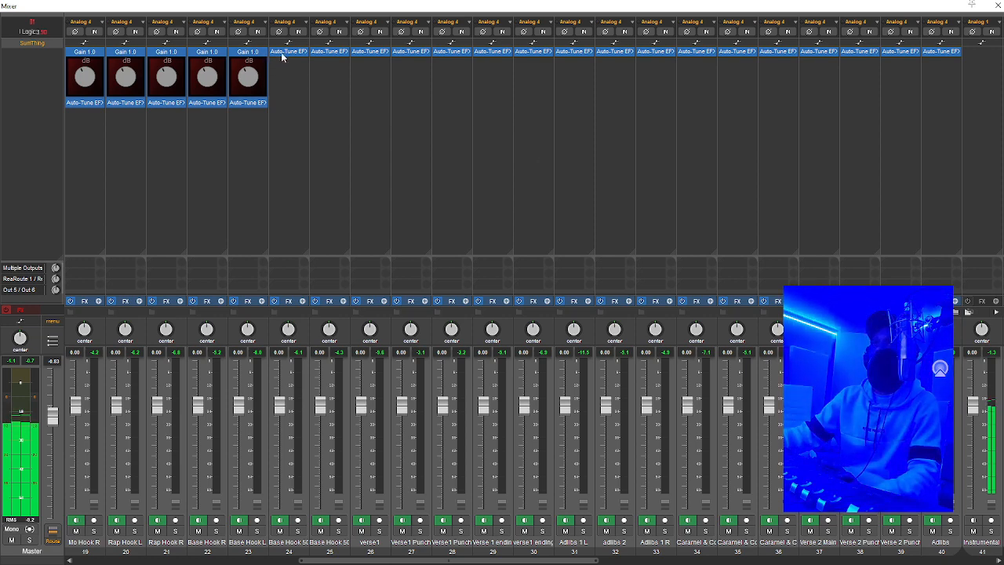
key(ctrl+v)
key(ctrl+v)
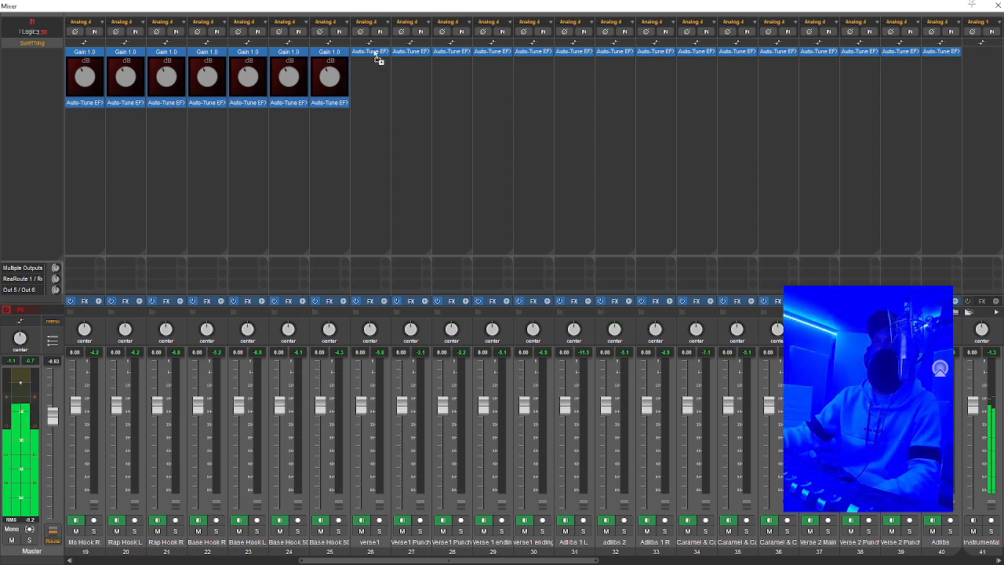
key(ctrl+v)
key(ctrl+v)
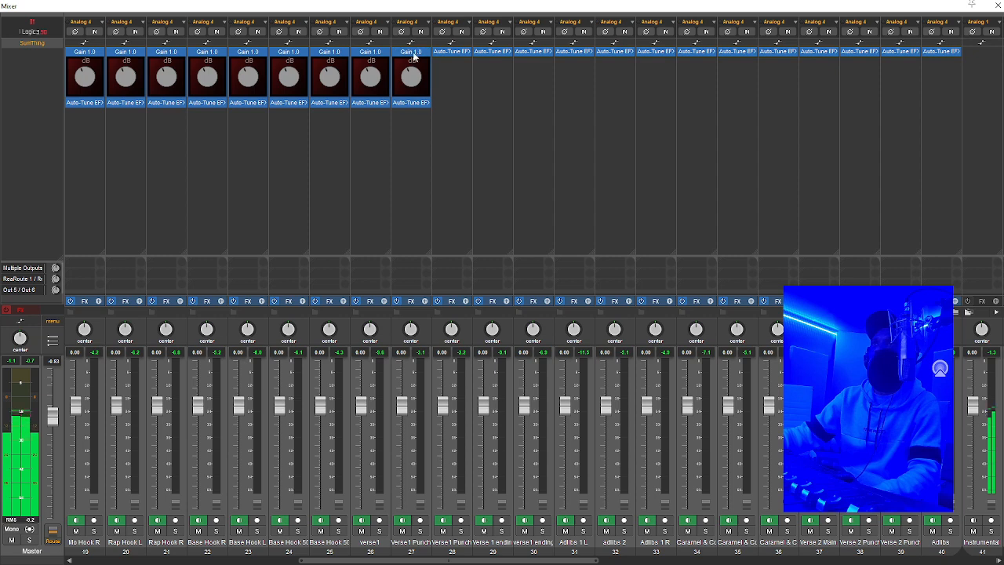
key(ctrl+v)
key(ctrl+v)
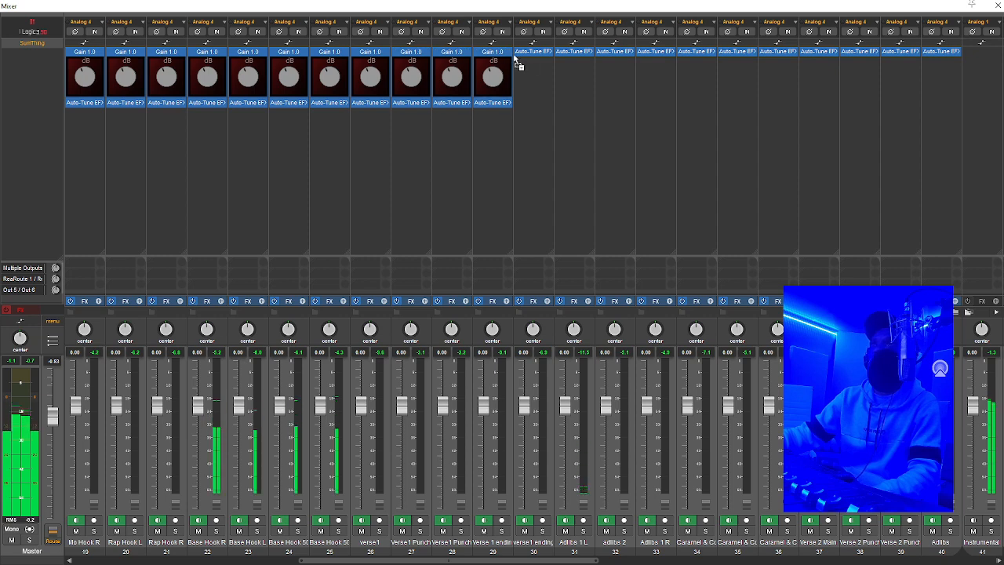
key(ctrl+v)
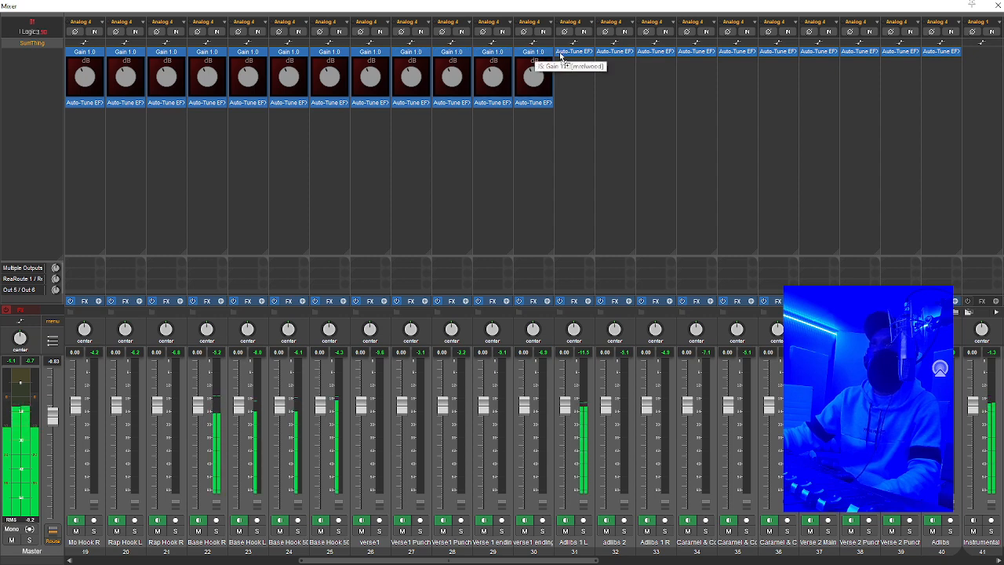
key(ctrl+v)
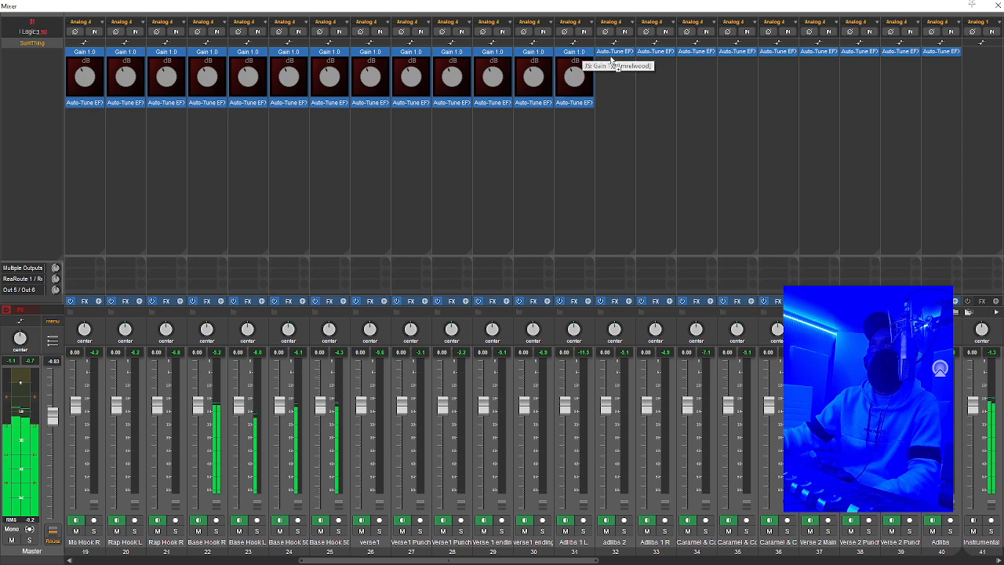
key(ctrl+v)
key(ctrl+v)
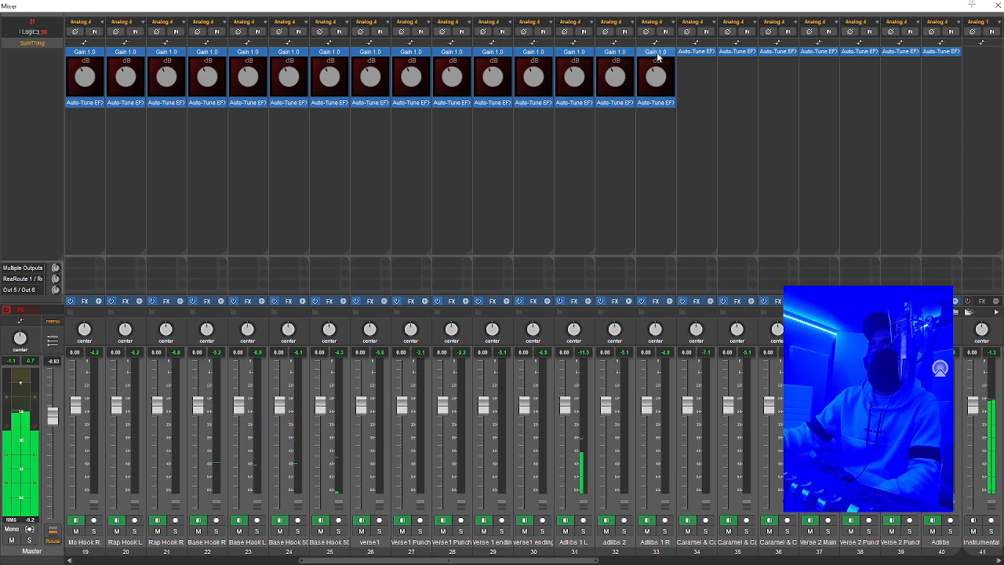
key(ctrl+v)
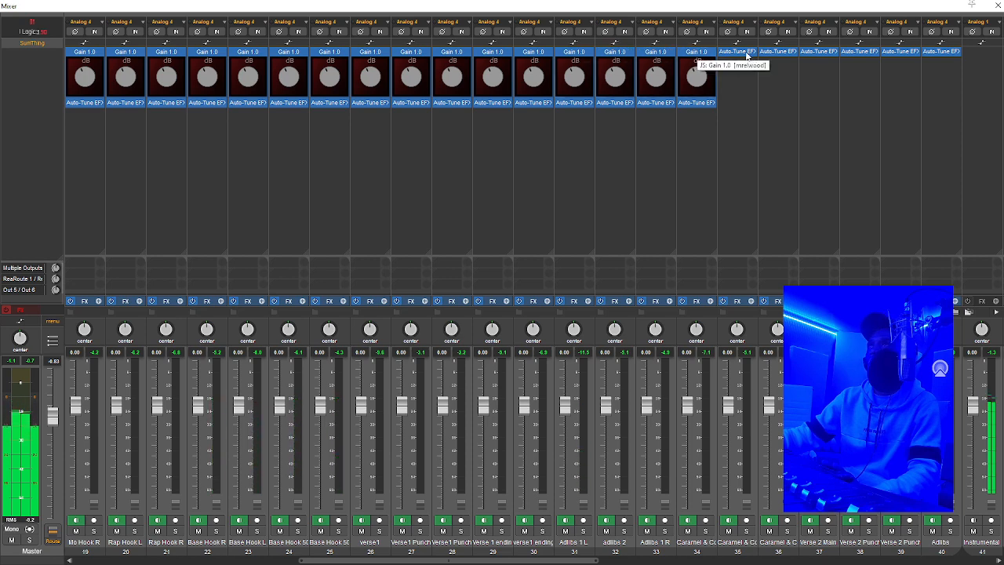
key(ctrl+v)
key(ctrl+v)
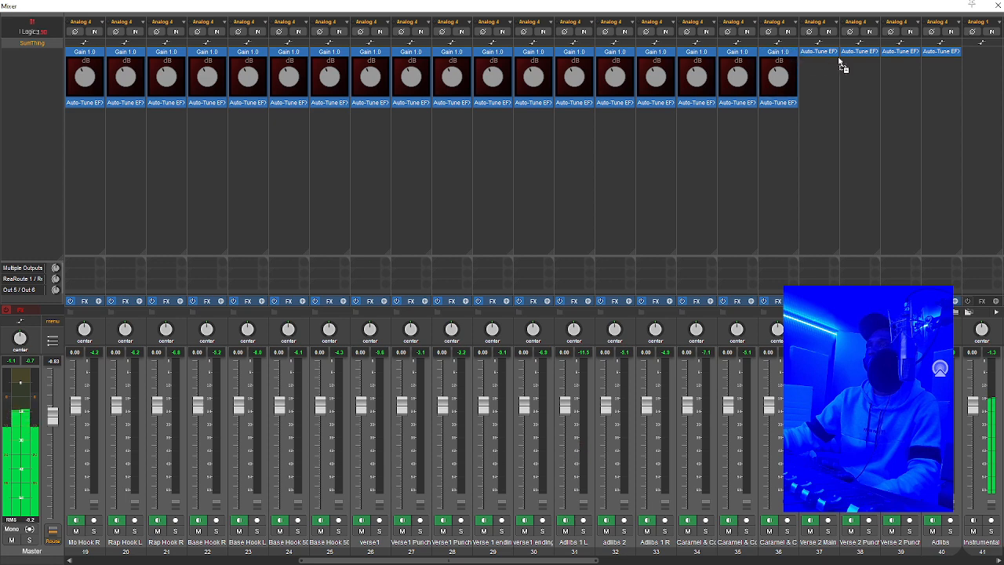
key(ctrl+v)
key(ctrl+v)
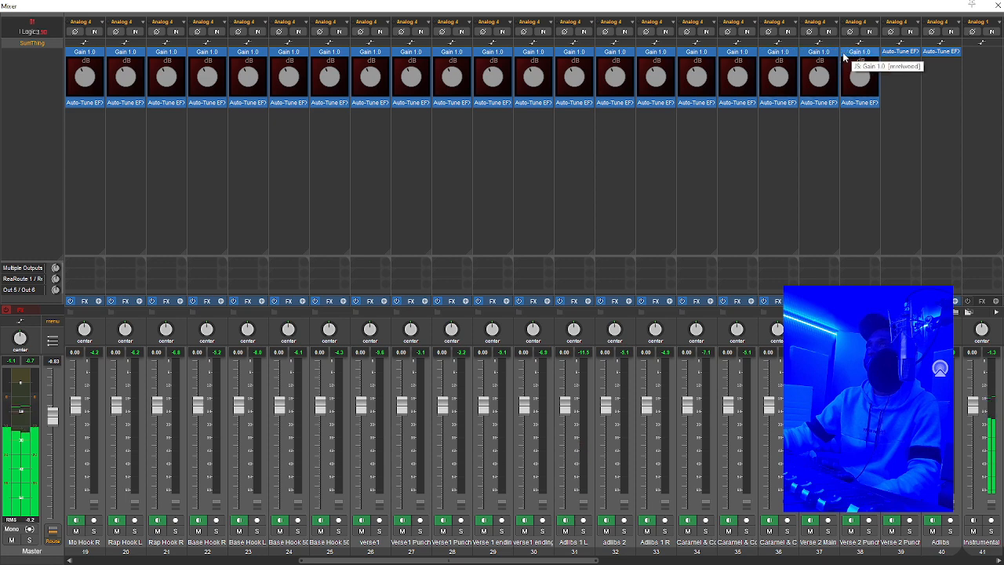
key(ctrl+v)
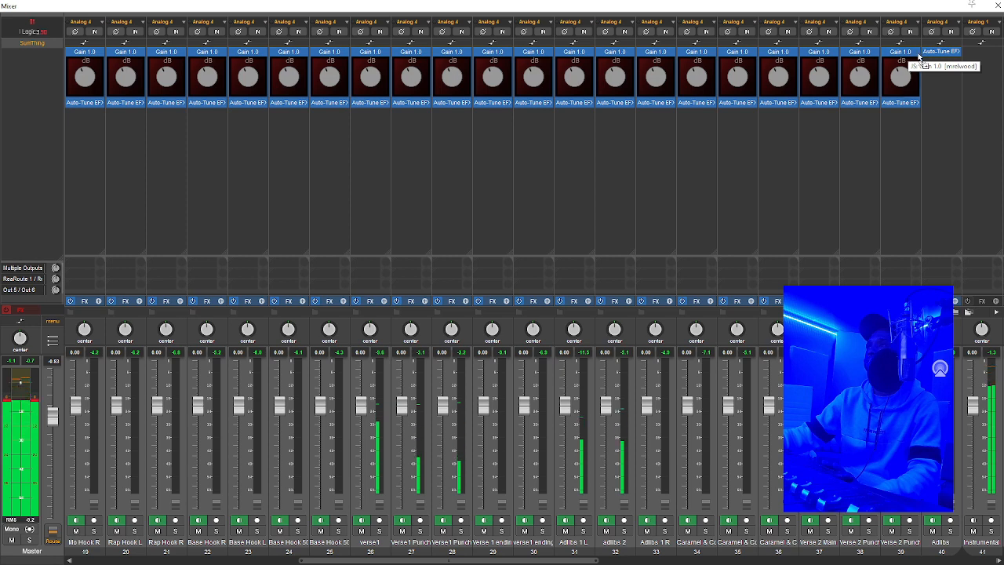
key(ctrl+v)
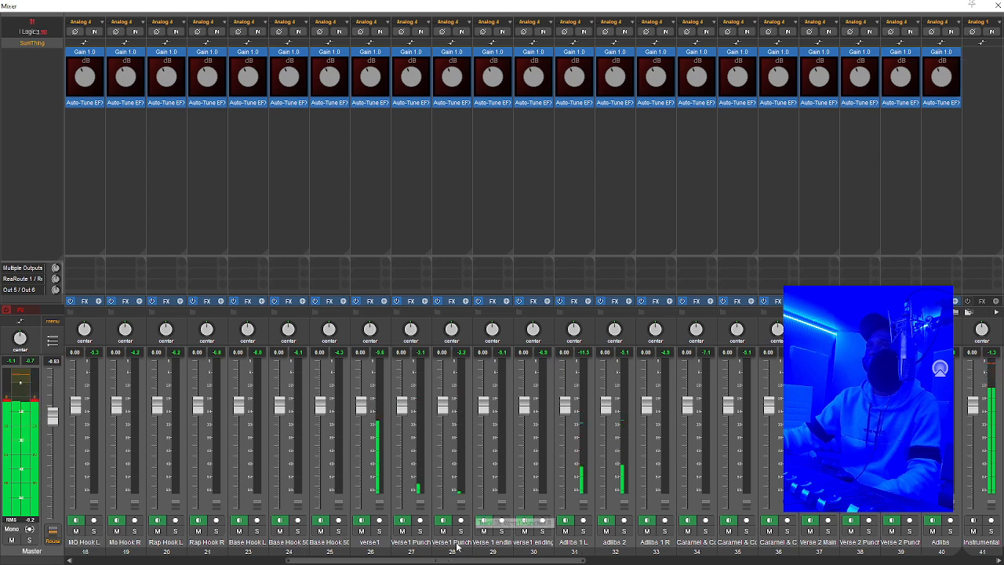
Raise the Vocals folder volume to -1.74 dB during playback.
scroll(471, 541, up, 5)
scroll(461, 541, up, 3)
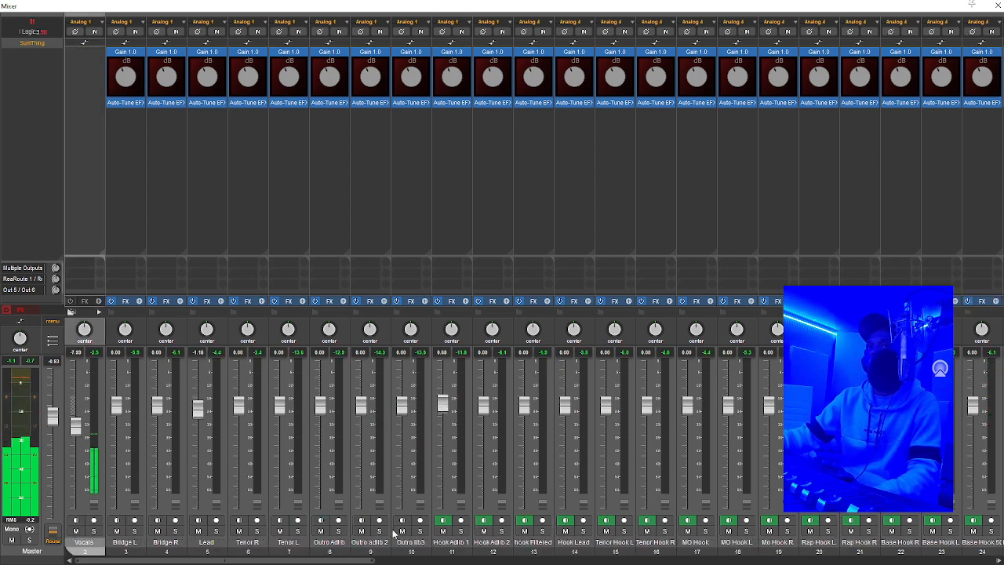
drag(76, 430, 79, 417)
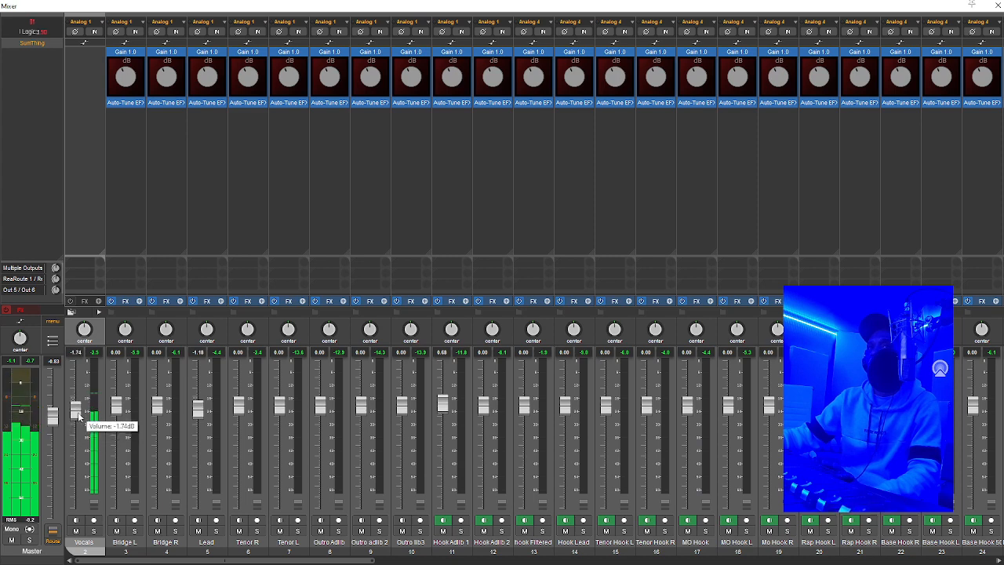
scroll(168, 542, right, 5)
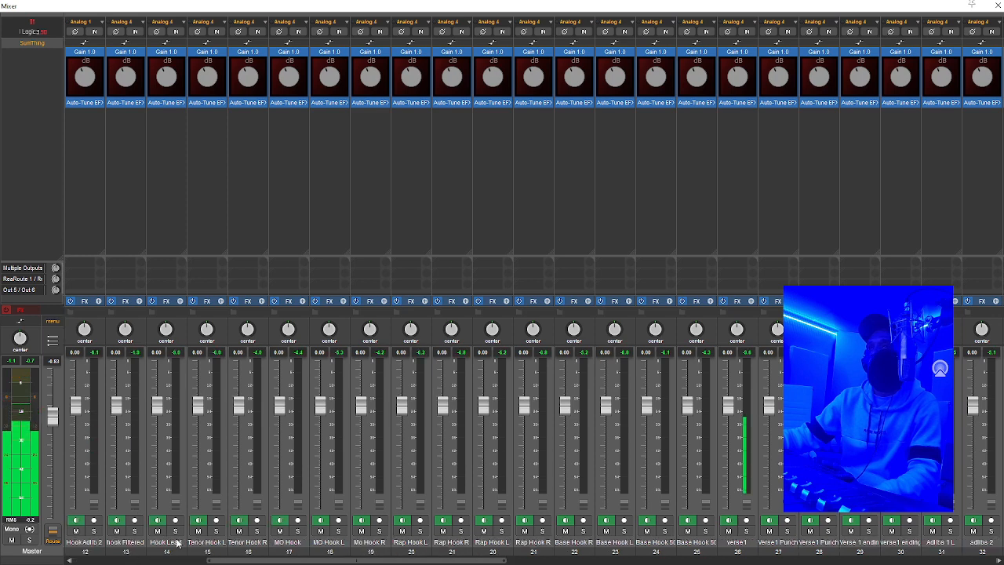
Set the verse1 track's channel count to 2 in its routing settings.
scroll(177, 543, right, 2)
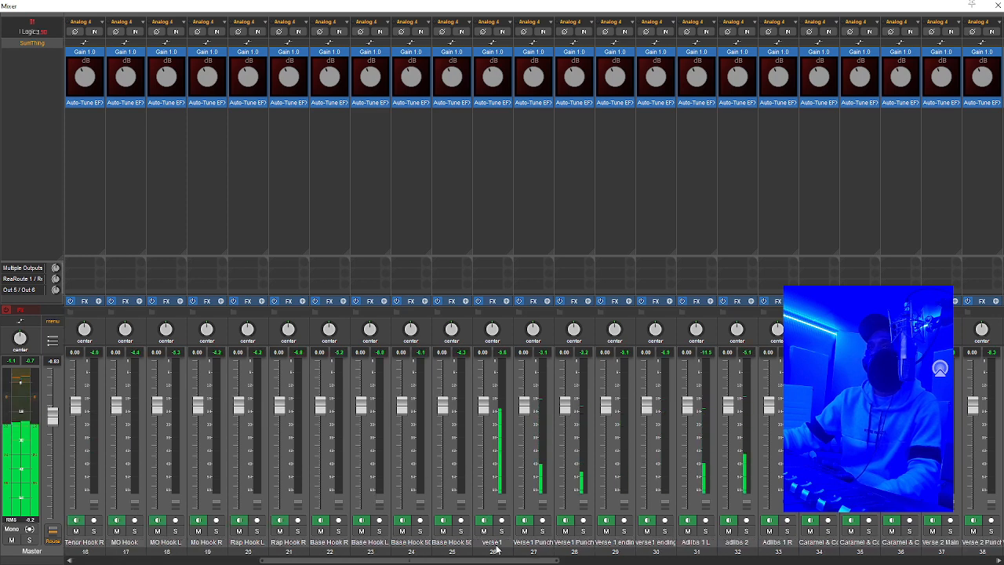
click(495, 549)
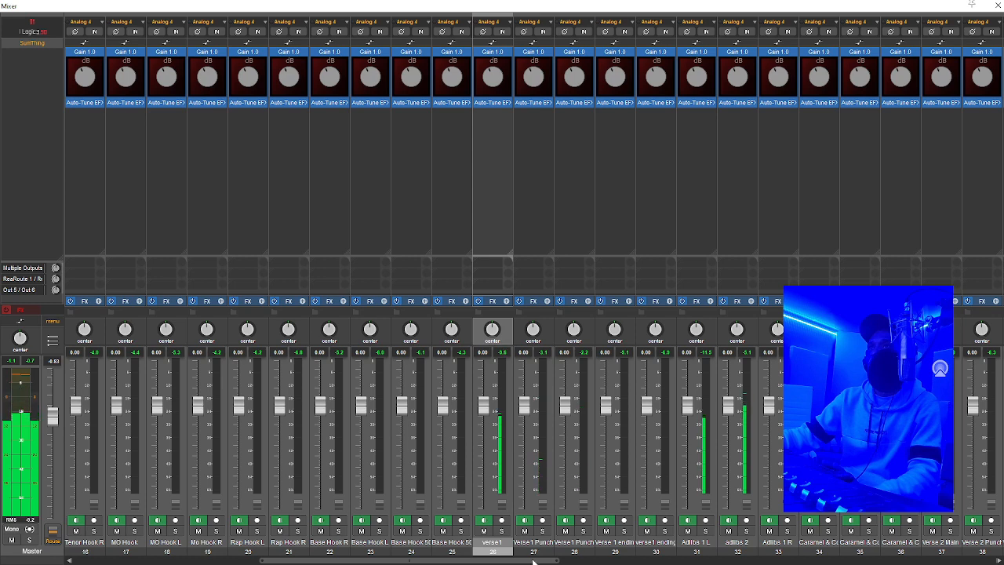
click(502, 503)
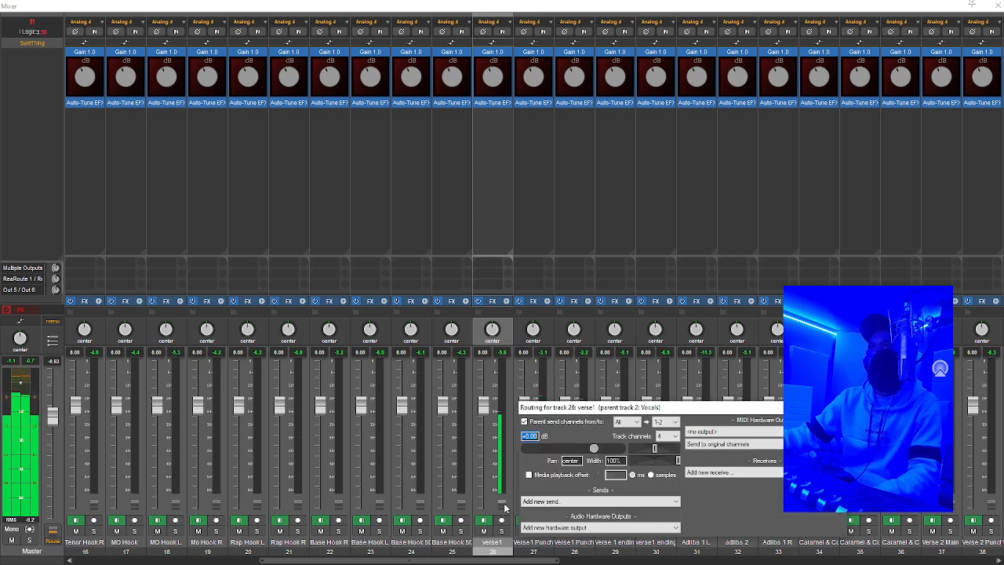
click(669, 436)
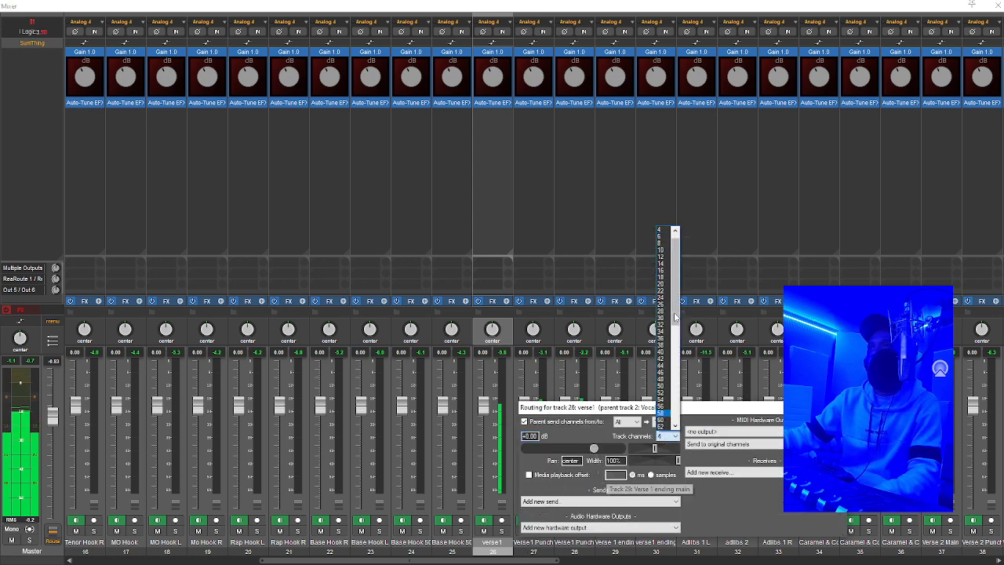
drag(676, 317, 675, 297)
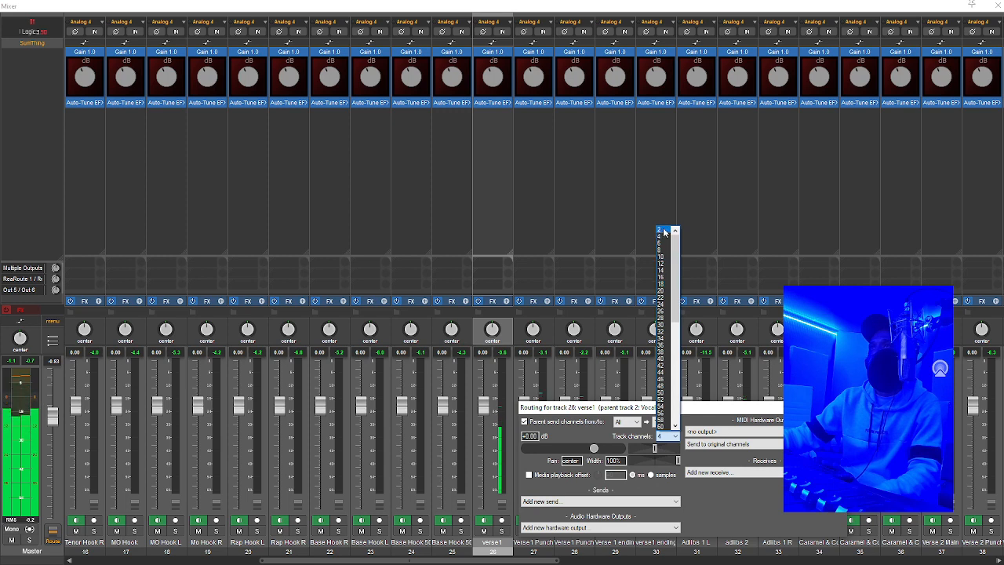
click(664, 232)
click(837, 407)
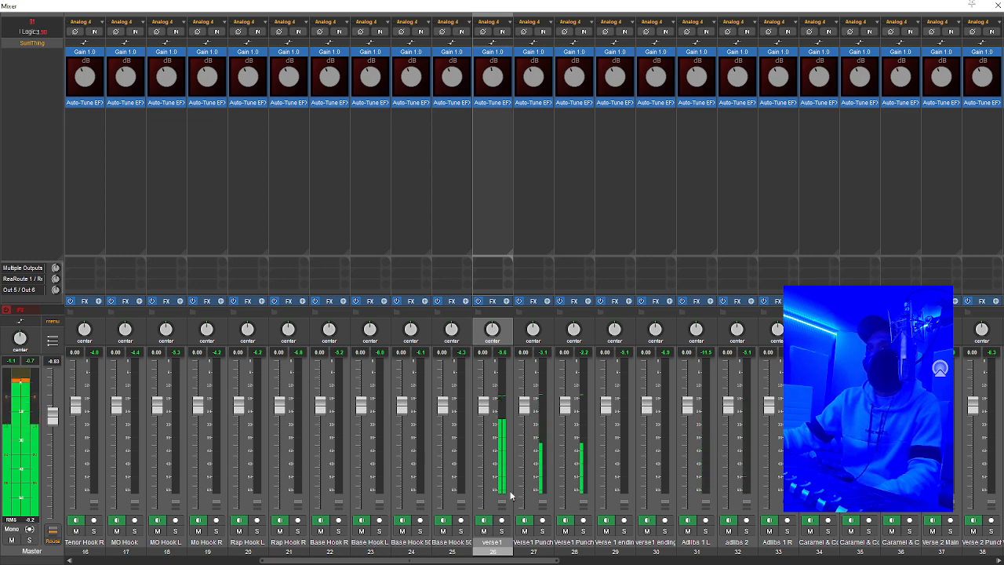
Lower the volume of verse1, Verse1 Punches L and Verse1 Punches R together to -5.28 dB.
scroll(543, 556, right, 6)
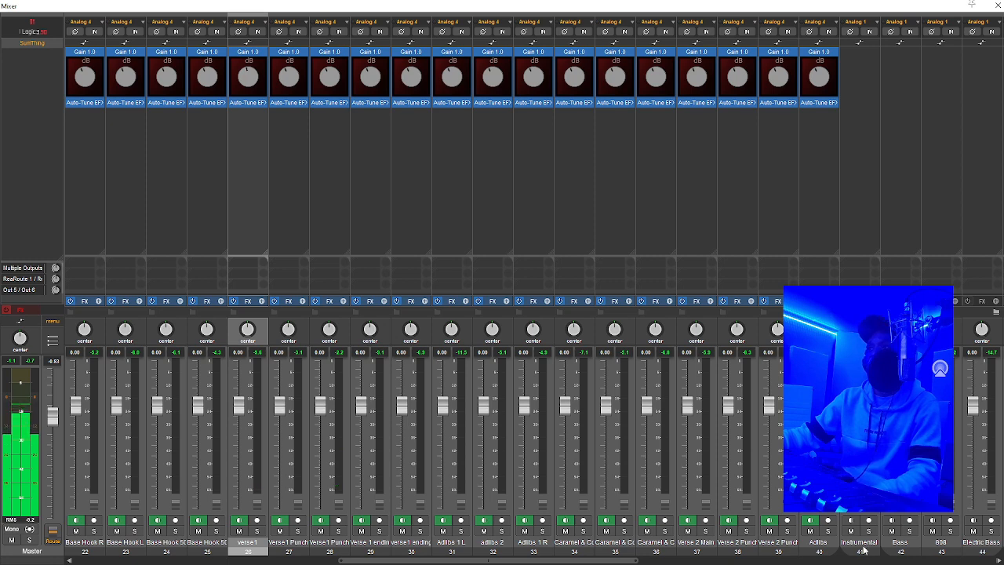
scroll(867, 549, right, 6)
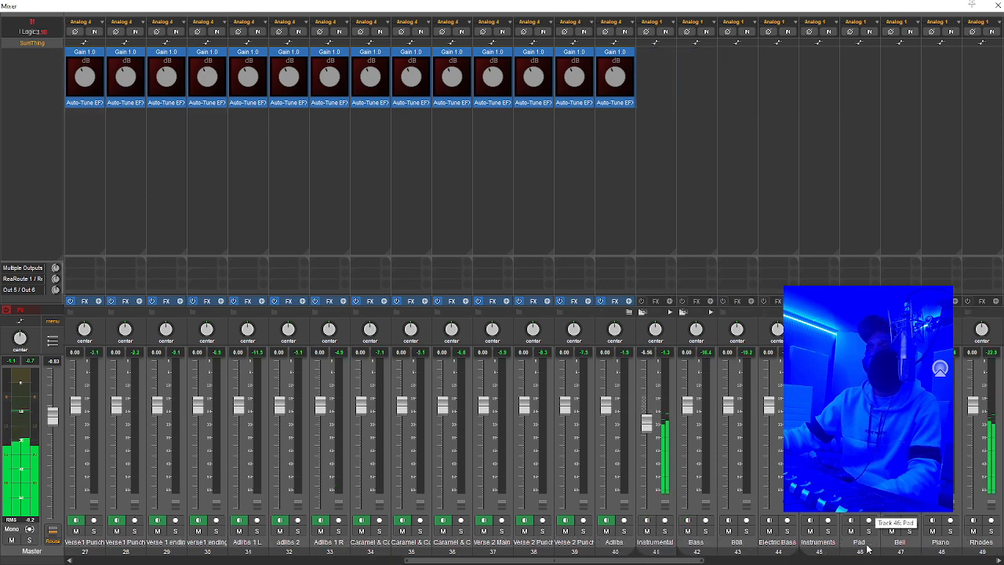
scroll(867, 549, right, 1)
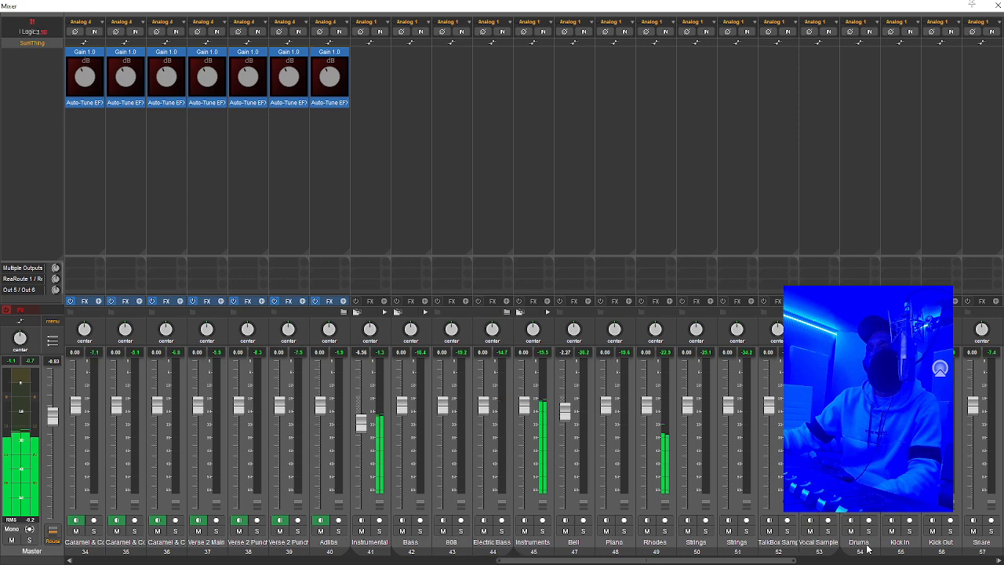
scroll(225, 462, left, 20)
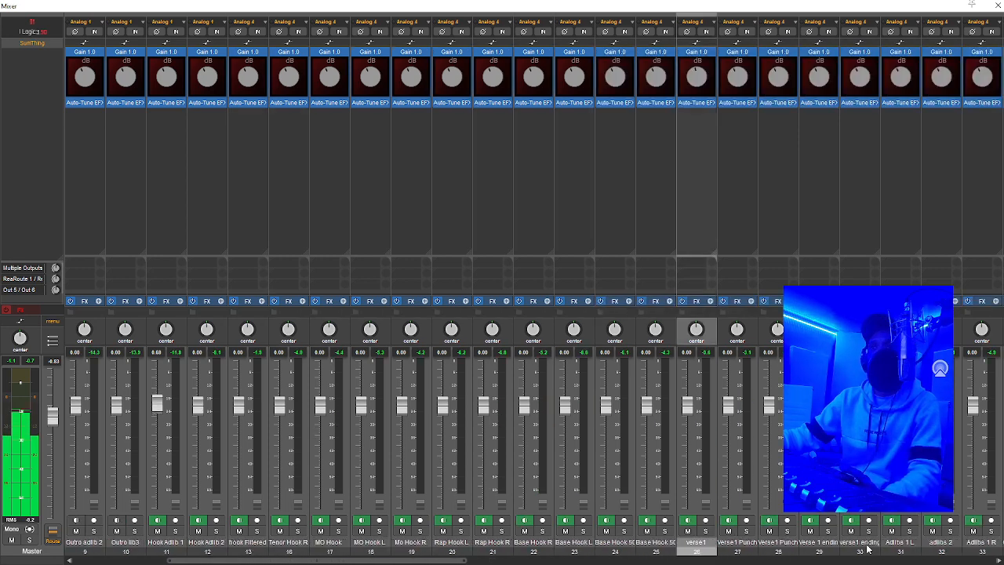
scroll(113, 549, left, 4)
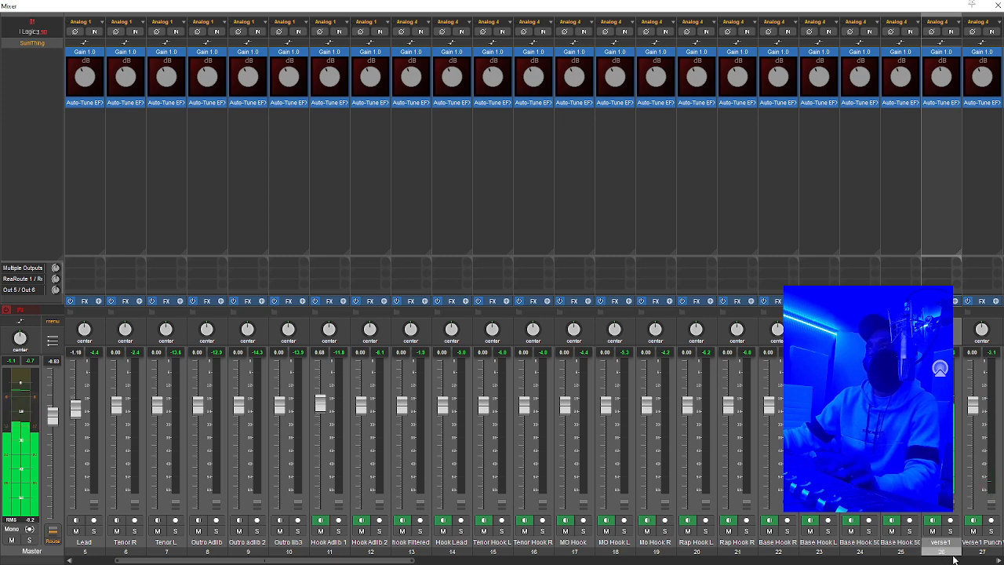
scroll(953, 558, right, 4)
click(816, 548)
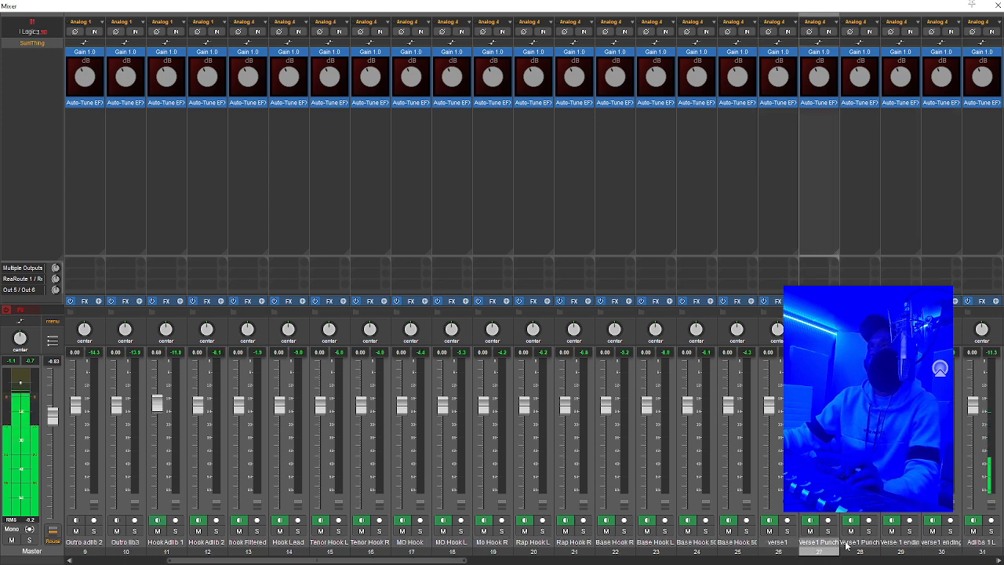
click(773, 550)
shift+click(852, 546)
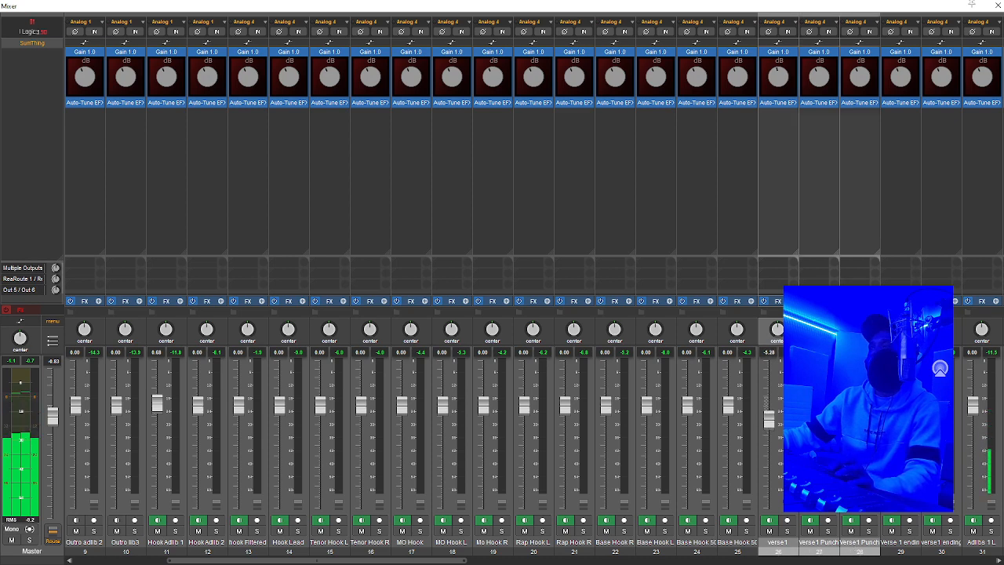
Lower Adlibs 1 L and adlibs 2 to about -10 dB and Adlibs 1 R to -9.53 dB.
scroll(928, 551, right, 2)
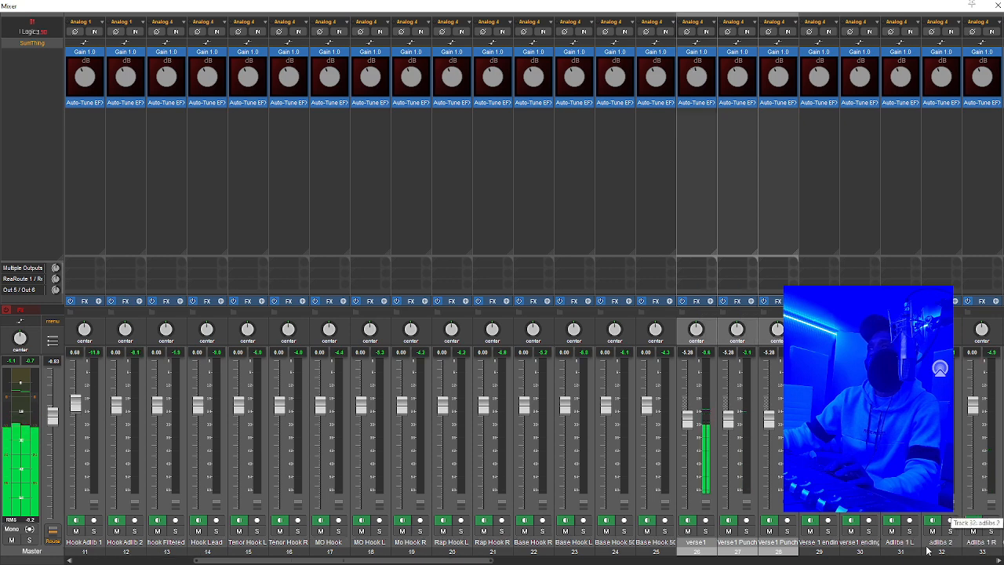
click(910, 549)
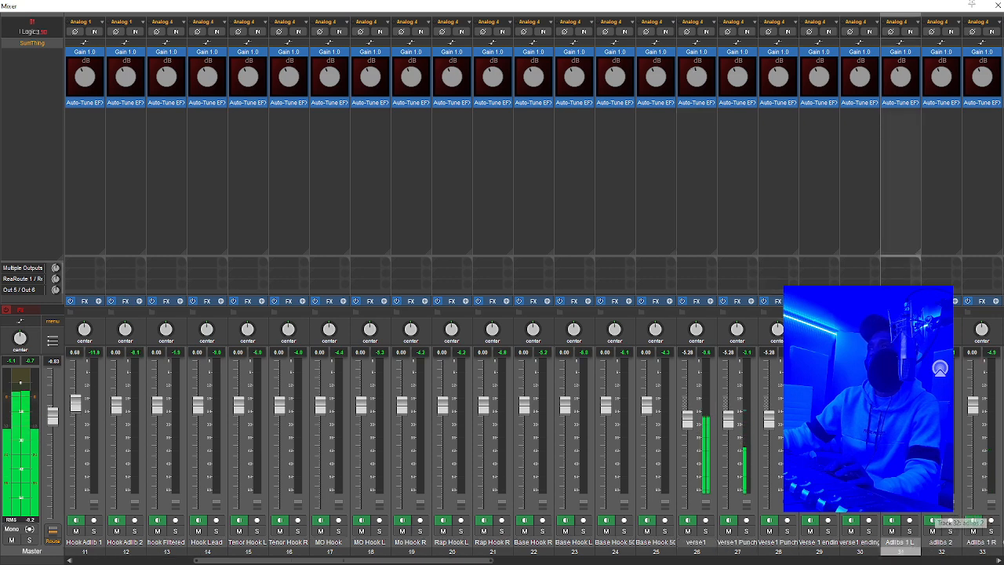
shift+click(929, 542)
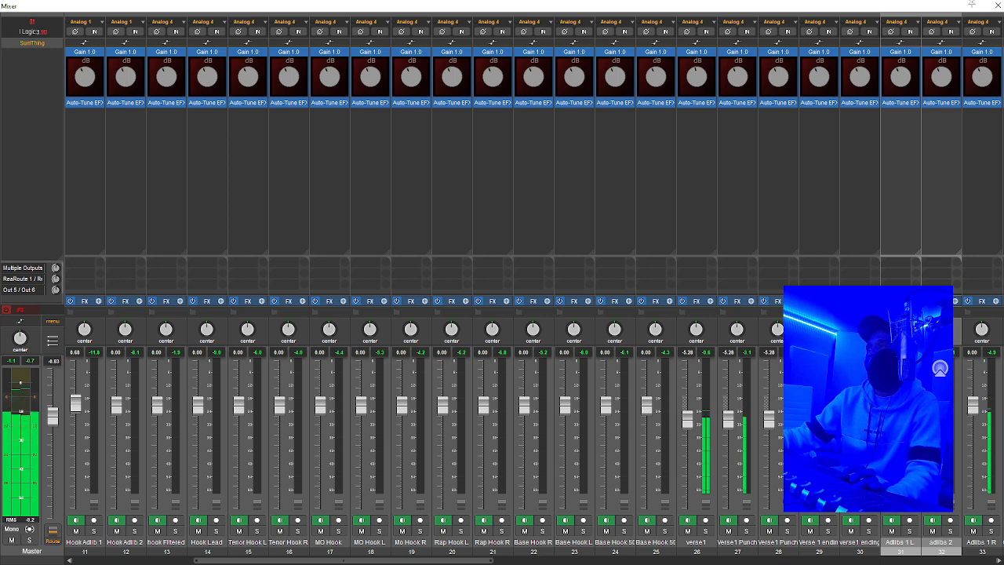
click(901, 542)
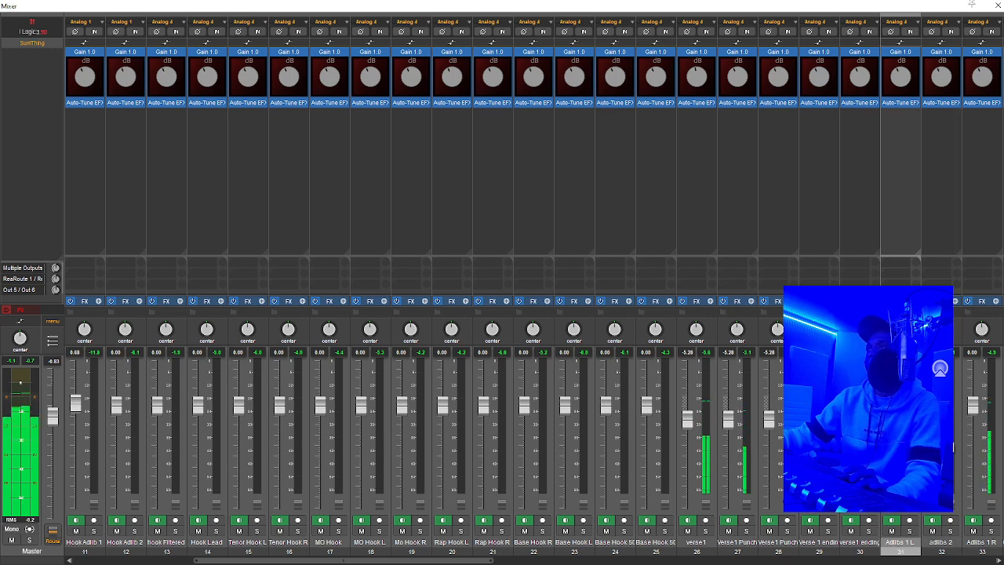
drag(972, 409, 972, 428)
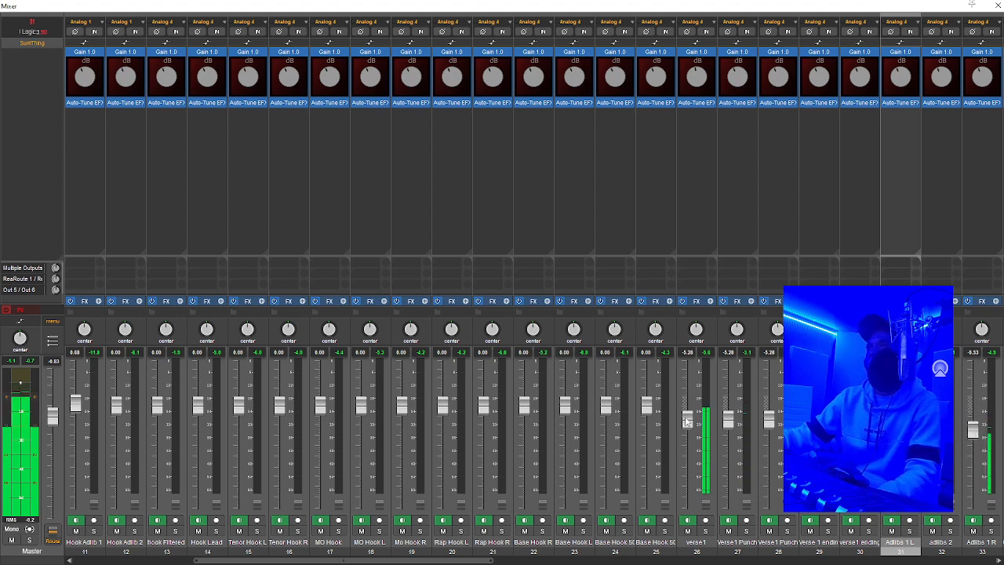
Return to the arrangement and start playback from 48.3.00, just before the hook that follows Verse 1.
click(127, 558)
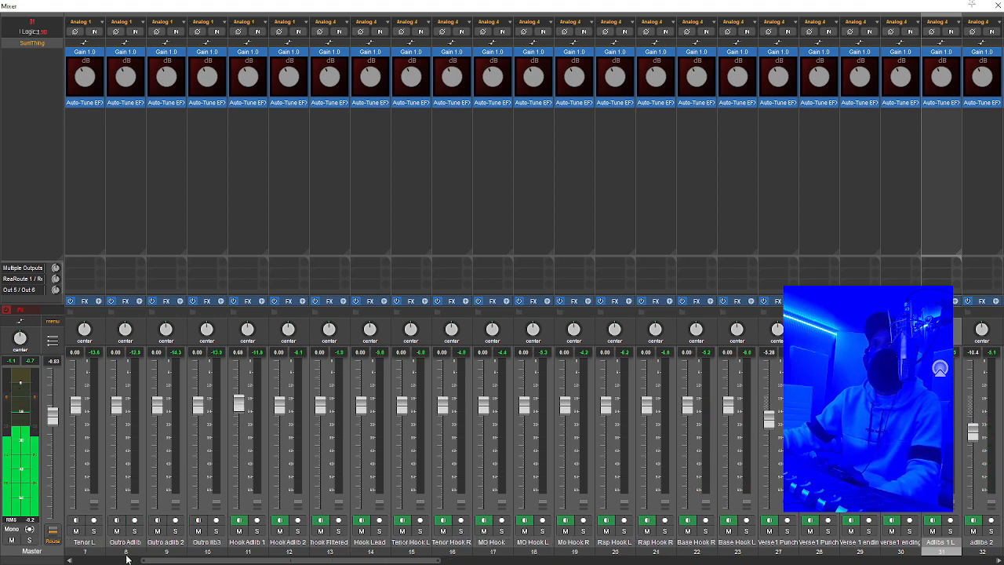
click(127, 559)
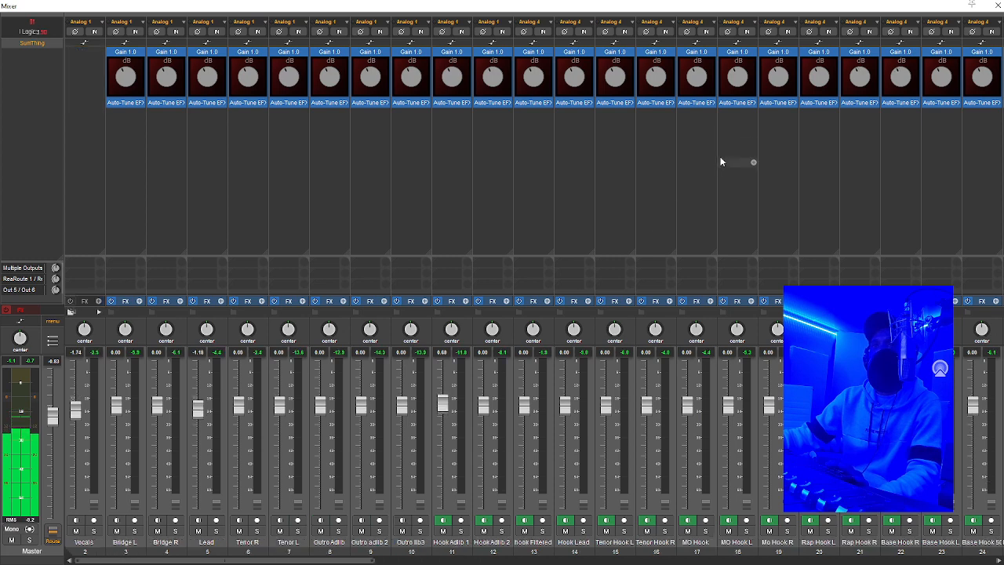
click(998, 6)
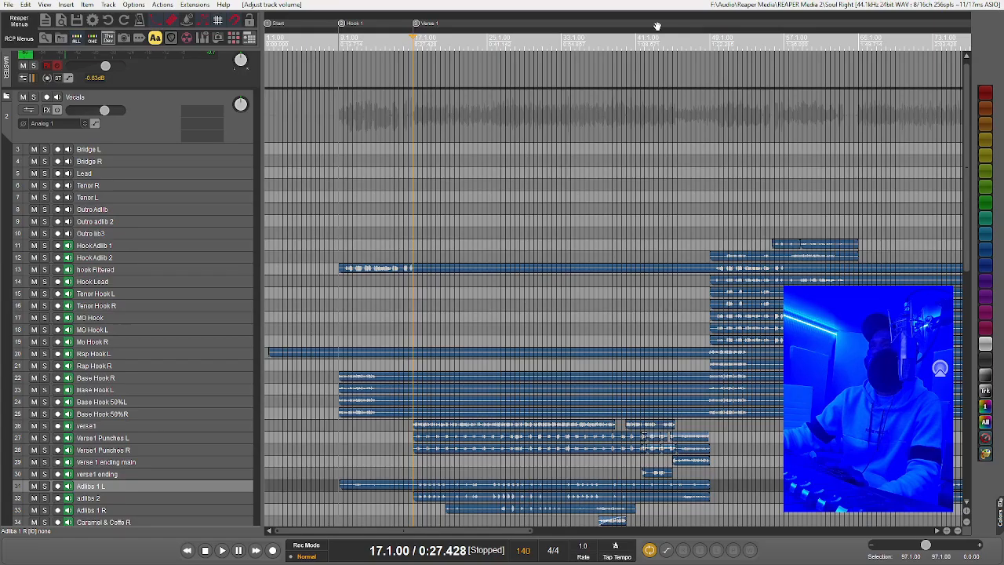
click(704, 41)
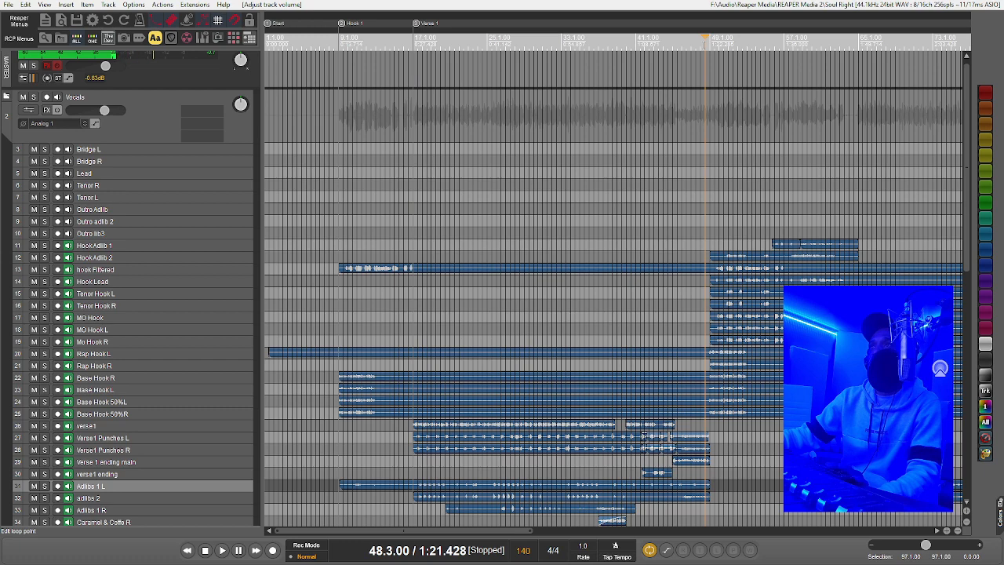
key(space)
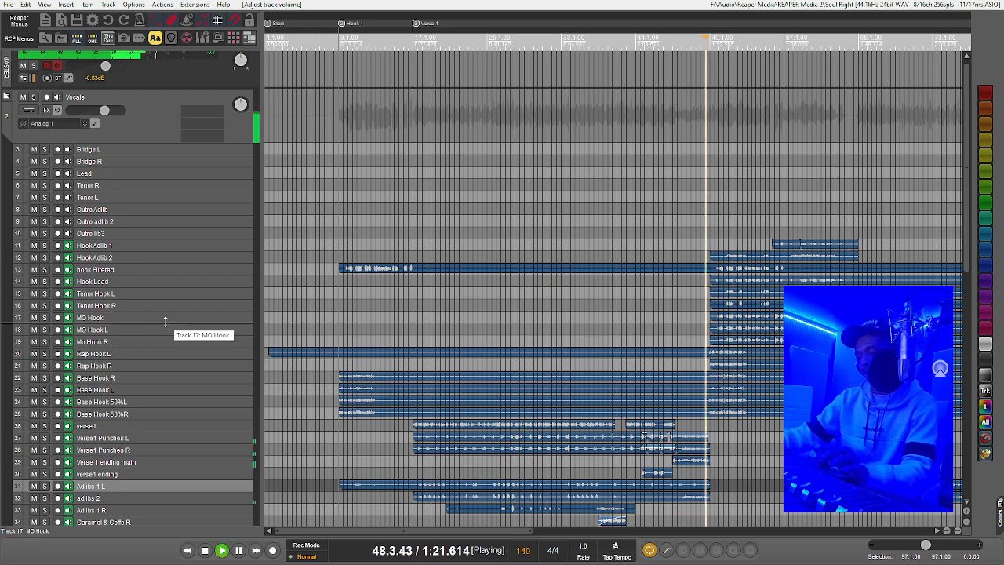
Lower hook tracks 12 to 25, Hook Adlib 2 through Base Hook 50%R, together to -8.21 dB in the mixer.
key(ctrl+m)
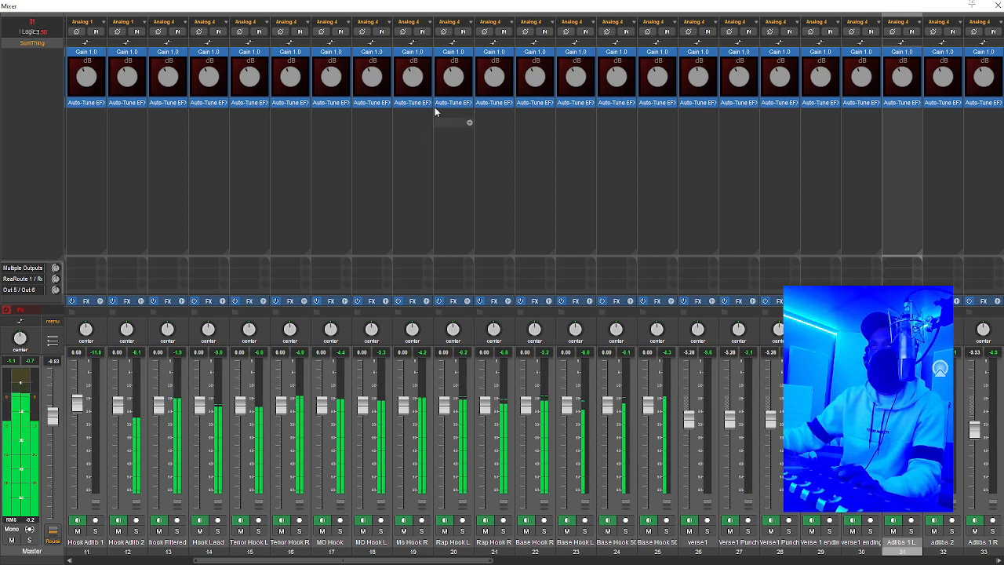
click(127, 542)
shift+click(652, 546)
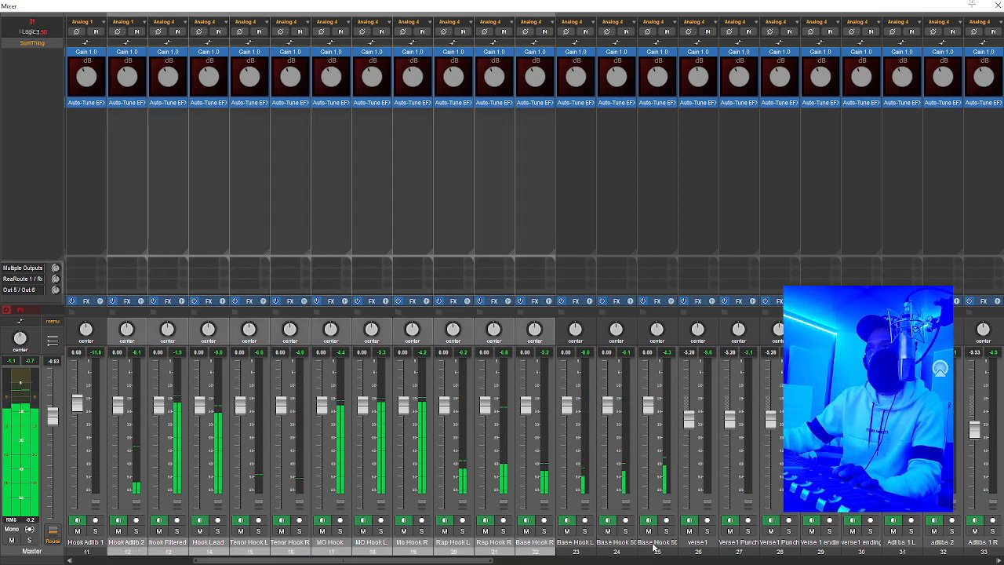
drag(403, 407, 410, 438)
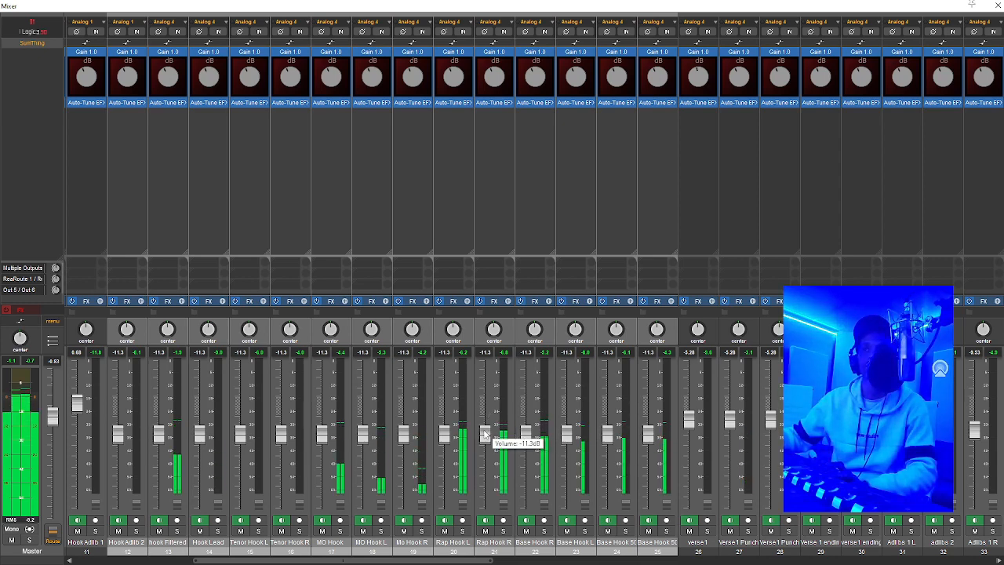
drag(484, 434, 490, 428)
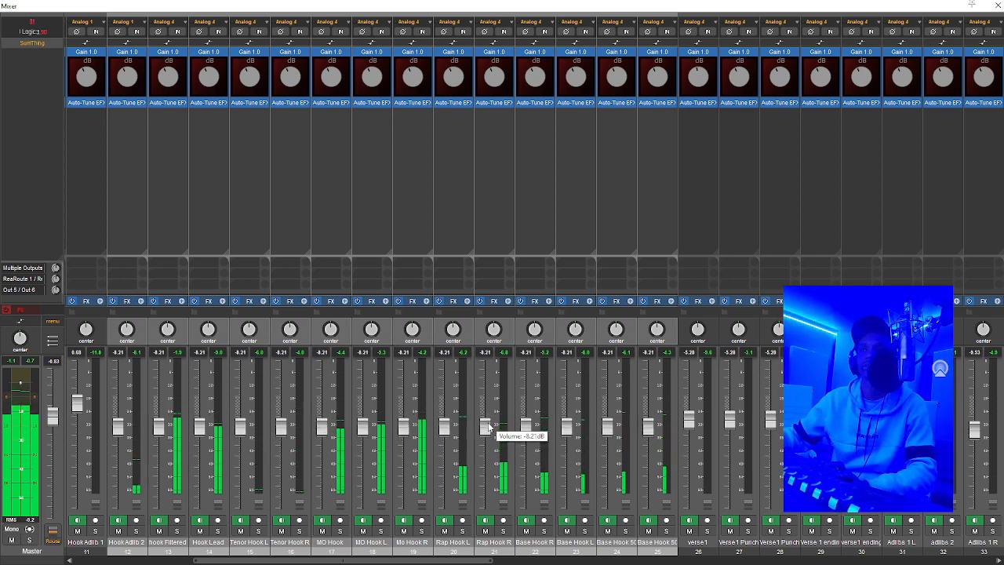
Collapse the Bass, Instruments and Drums subfolders under Instrumental in the mixer.
click(371, 542)
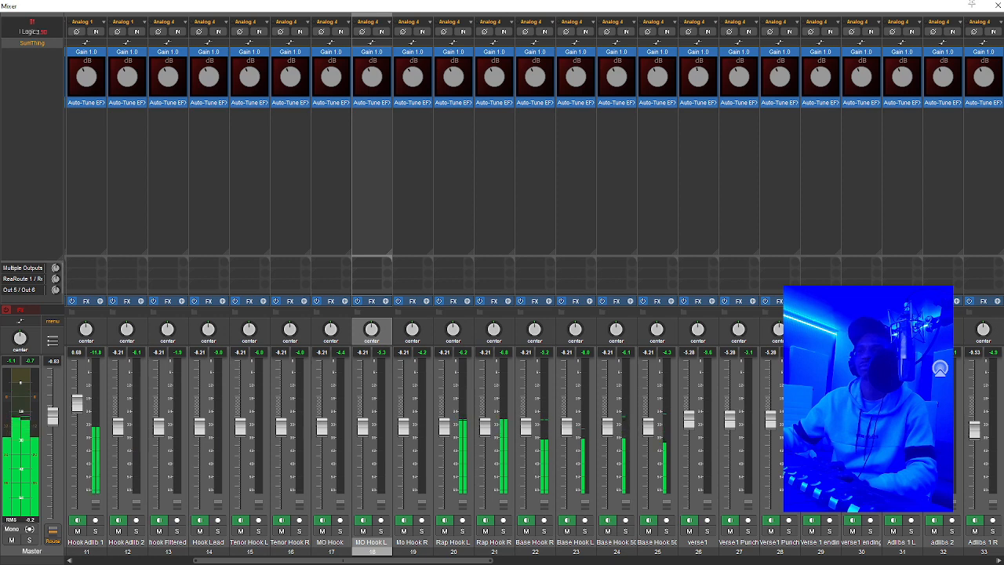
click(605, 552)
drag(484, 559, 366, 559)
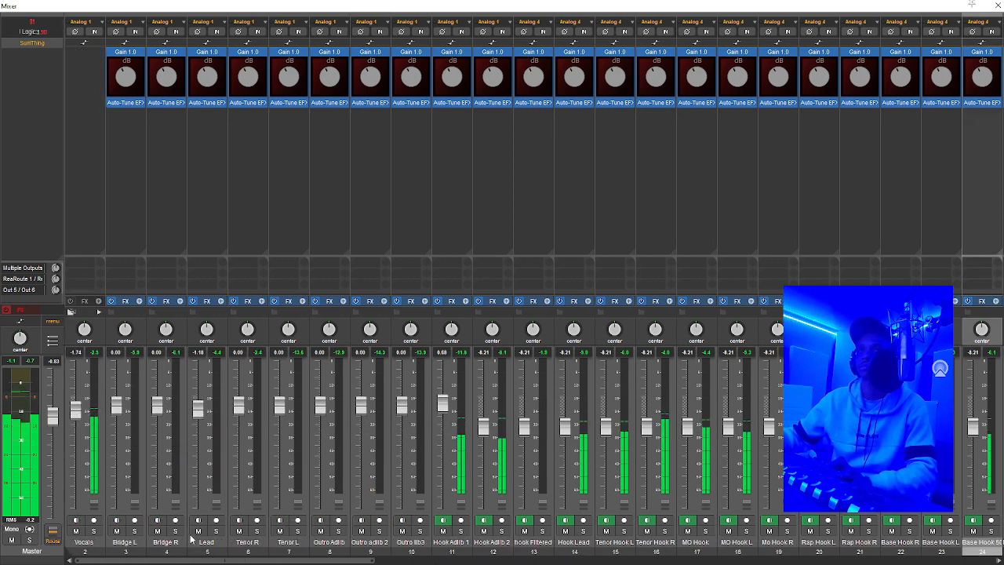
scroll(245, 552, right, 12)
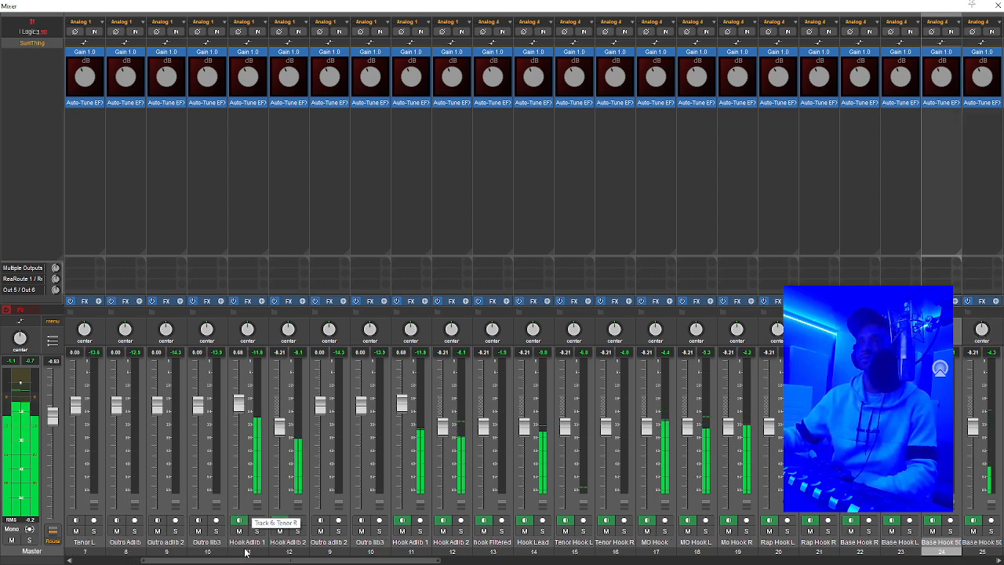
scroll(246, 552, right, 8)
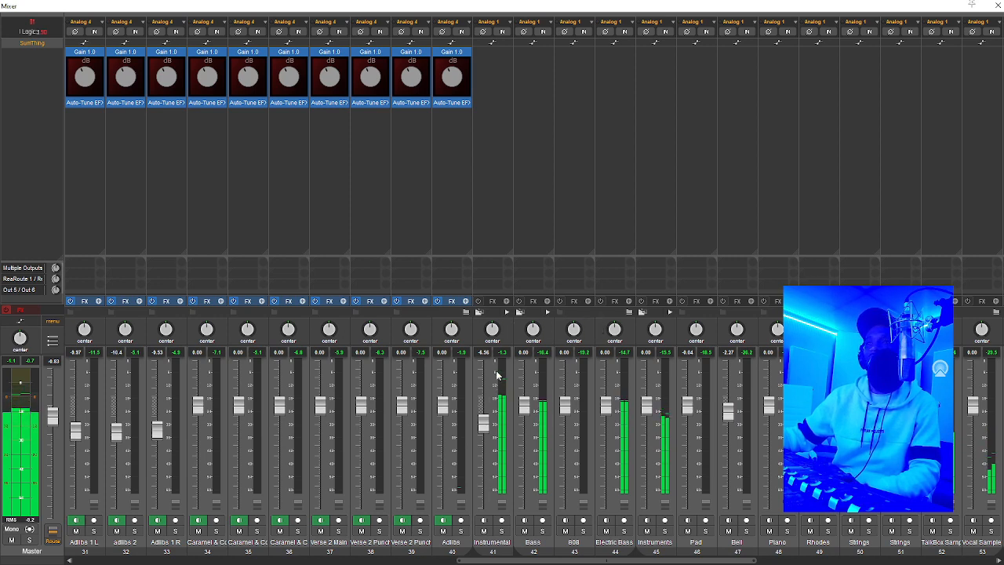
click(563, 313)
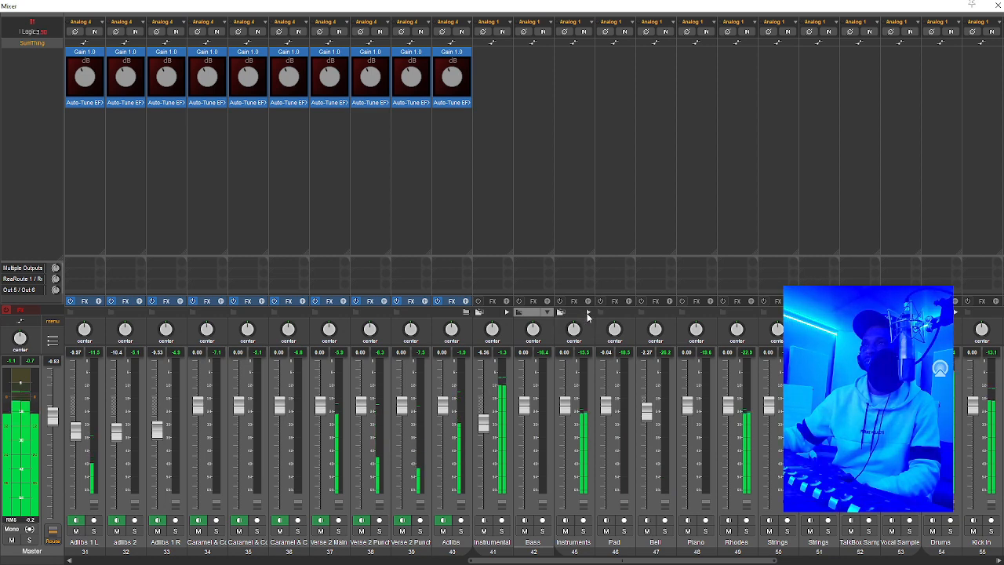
click(580, 313)
click(628, 313)
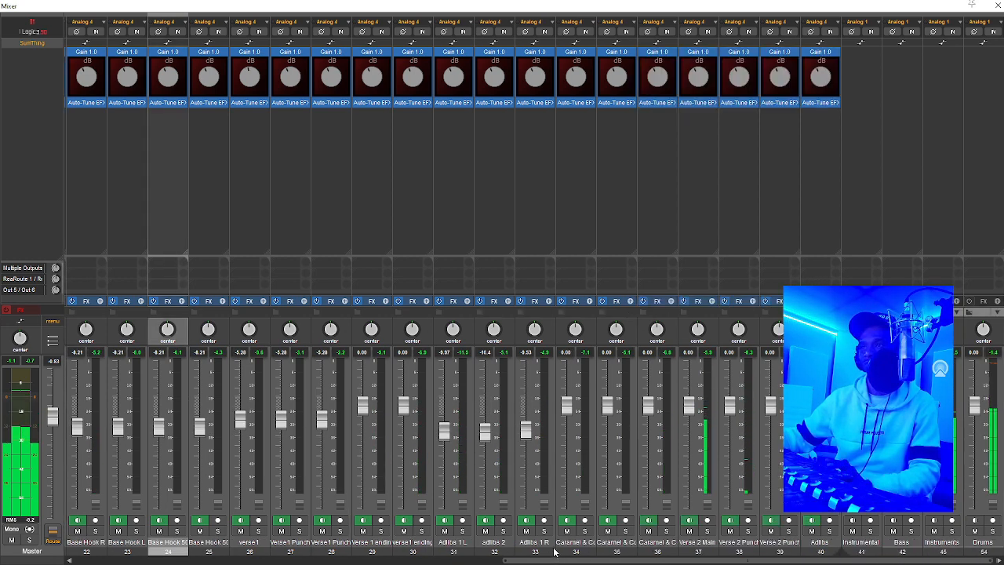
Collapse the Vocals folder in the mixer so its child tracks are hidden.
scroll(143, 549, left, 15)
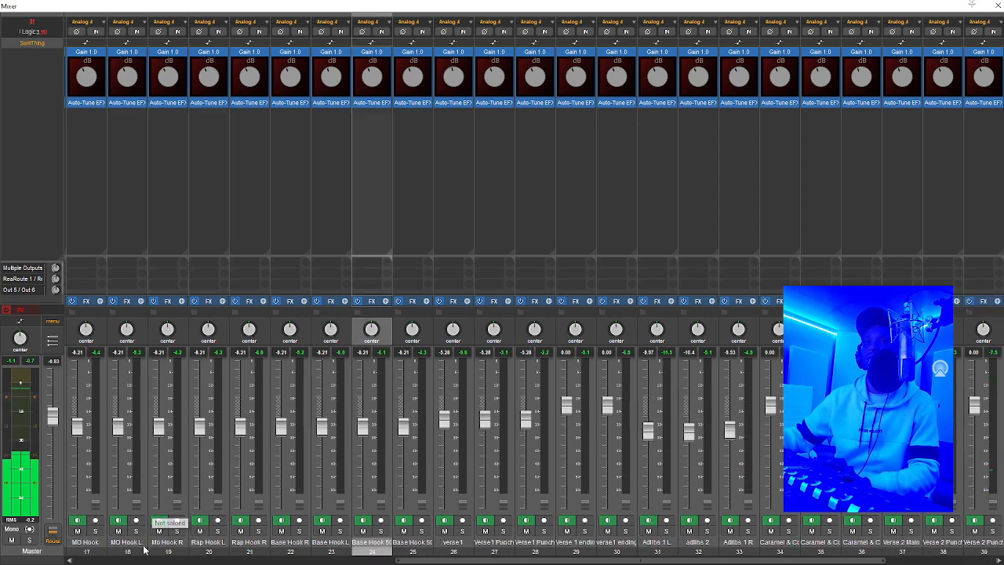
click(93, 543)
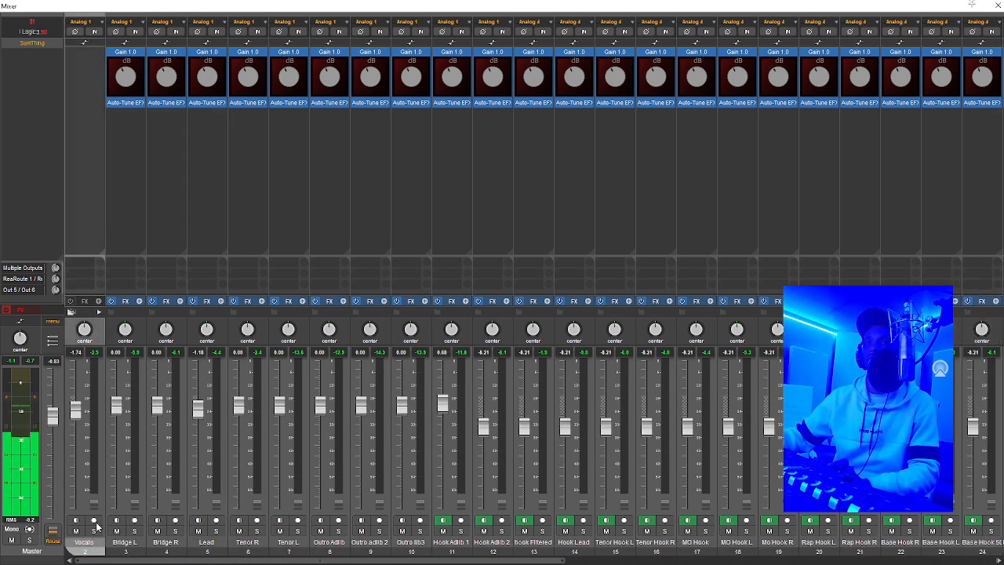
click(99, 312)
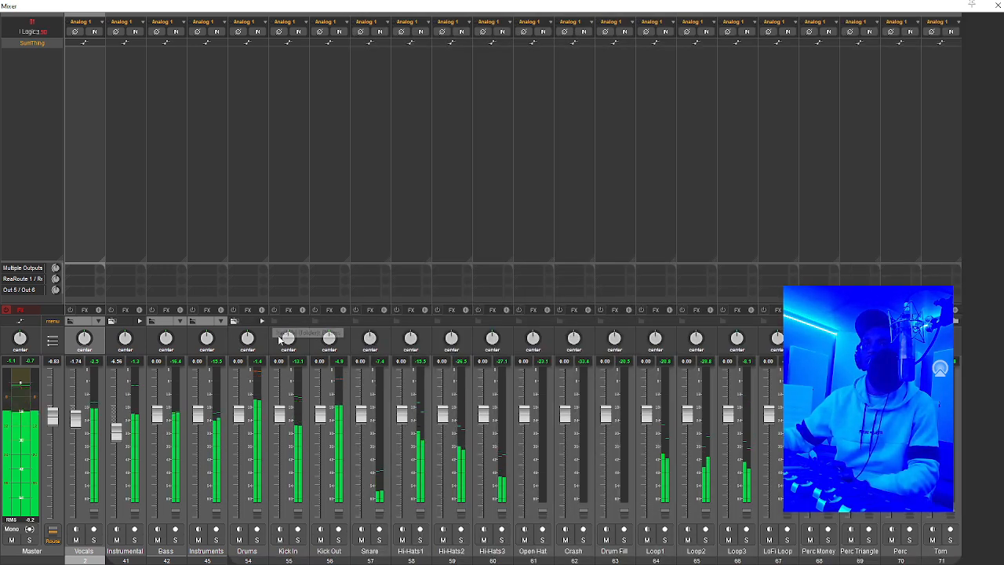
click(264, 319)
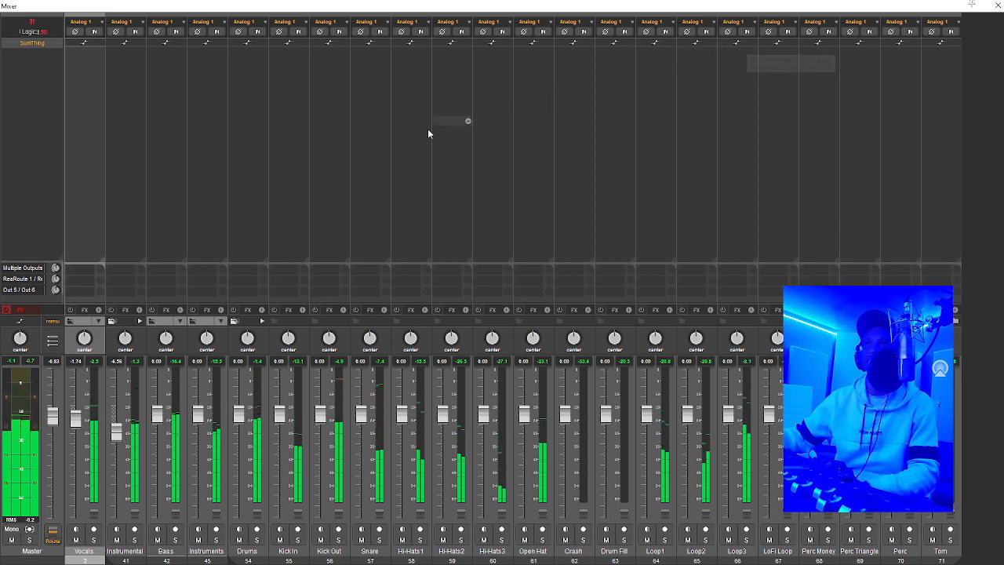
Keep the Loop3 fader at 0.00 dB and insert the JS Gain 1.0 effect on that track.
drag(729, 414, 729, 422)
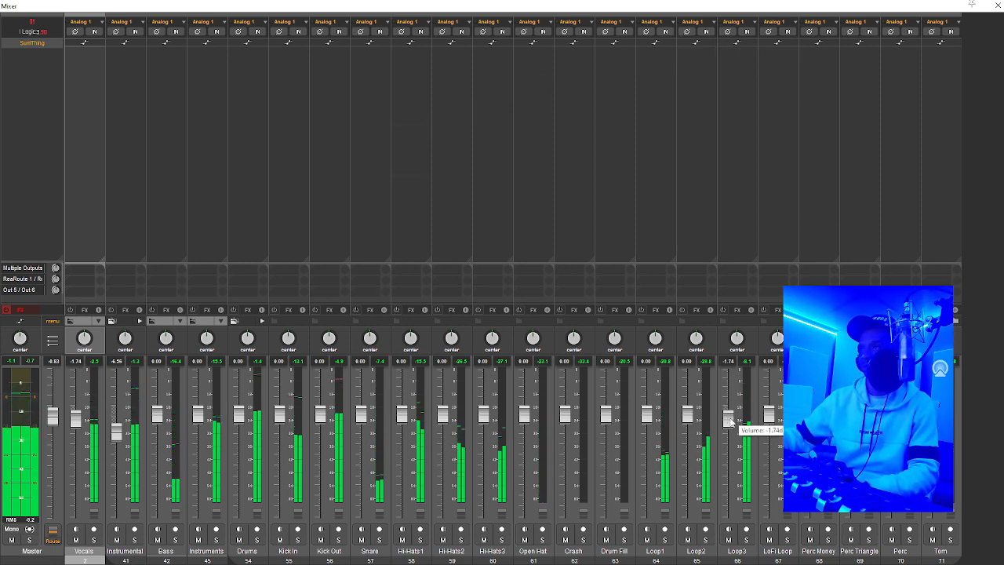
double_click(729, 420)
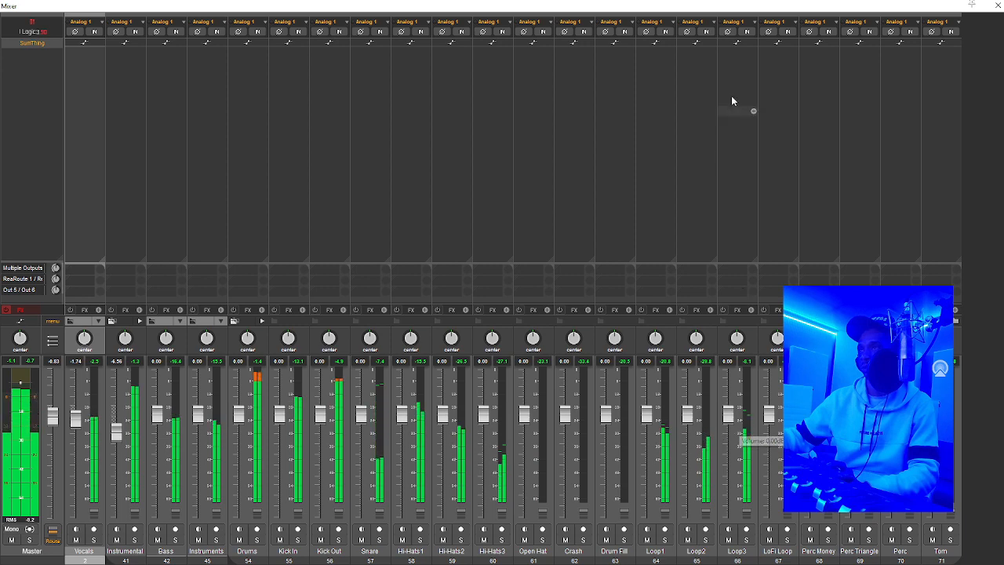
double_click(738, 56)
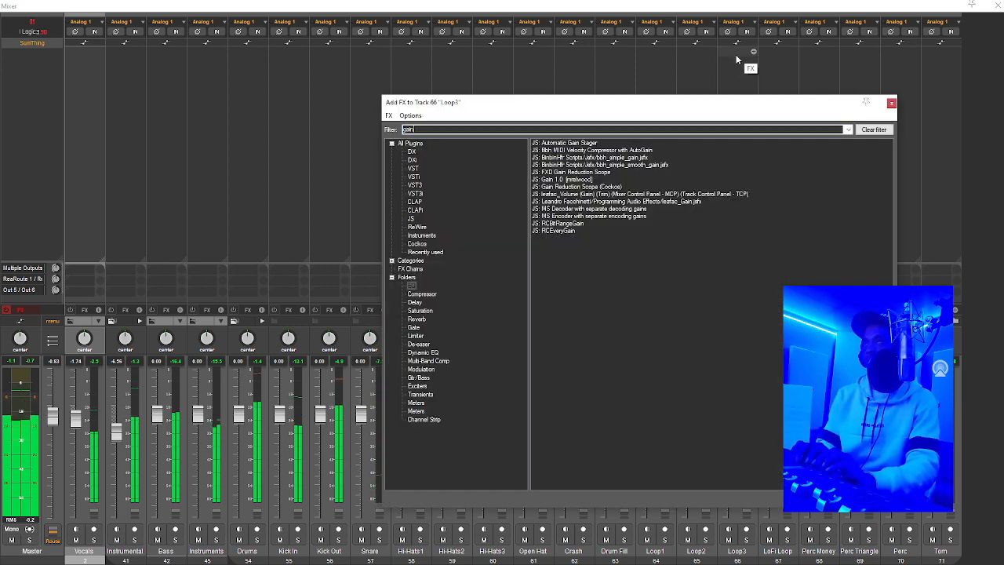
double_click(559, 180)
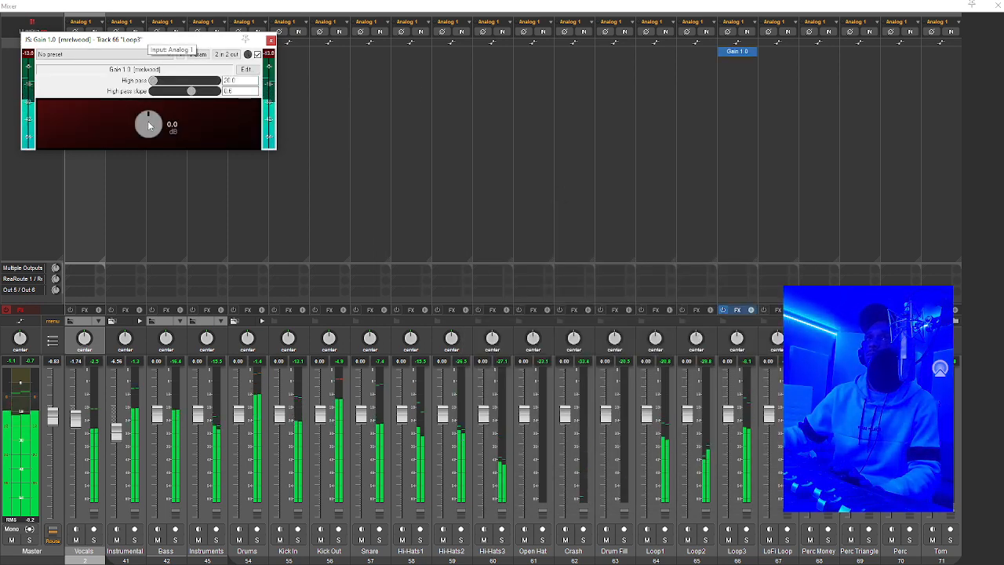
Set the Gain 1.0 effect on Loop3 to -8.2 dB and embed its controls in the mixer strip.
drag(149, 144, 155, 177)
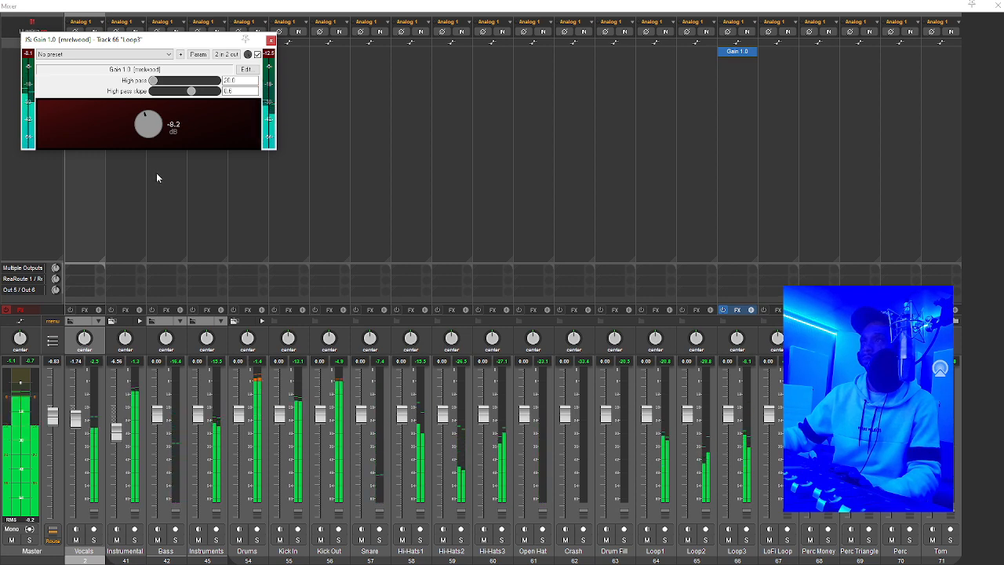
right_click(730, 52)
click(741, 272)
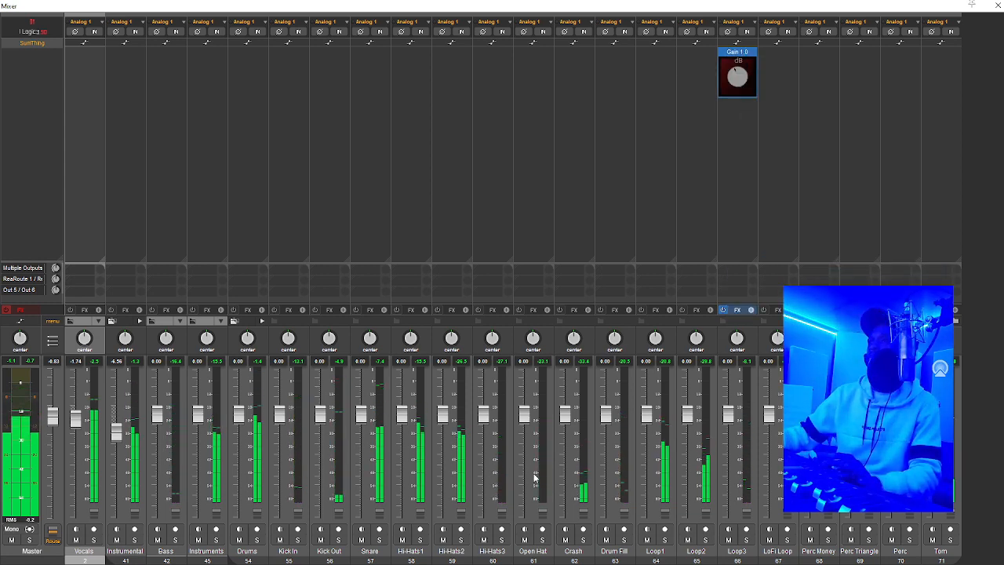
Stop playback, close the mixer and add a marker named Hook 2 at 49.1.00, where the hook after Verse 1 begins.
key(space)
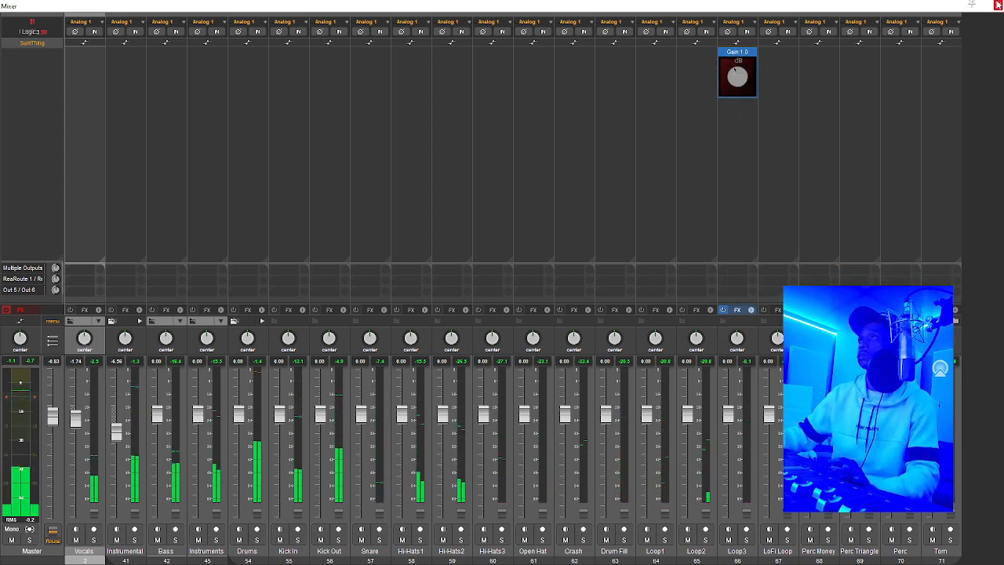
click(998, 5)
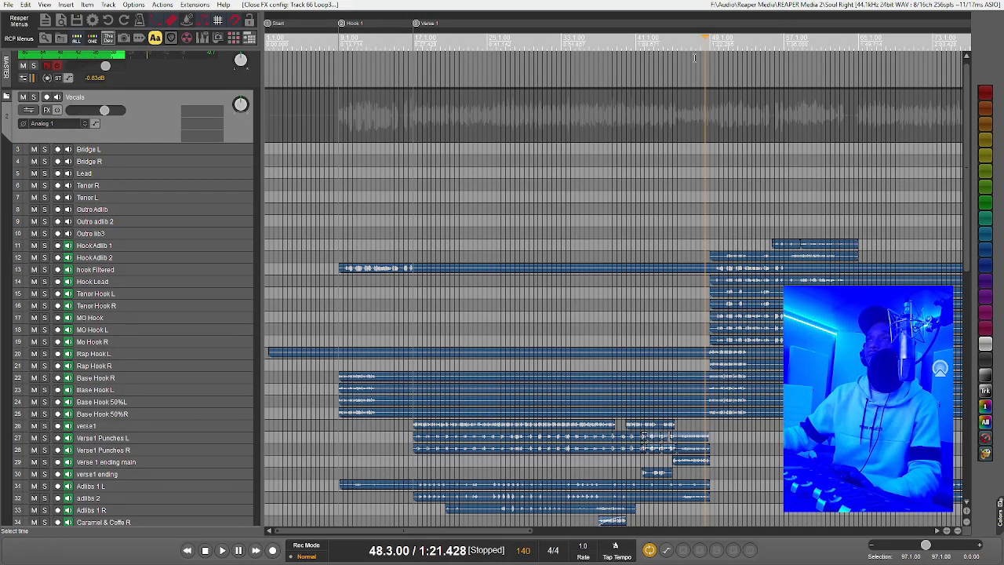
key(space)
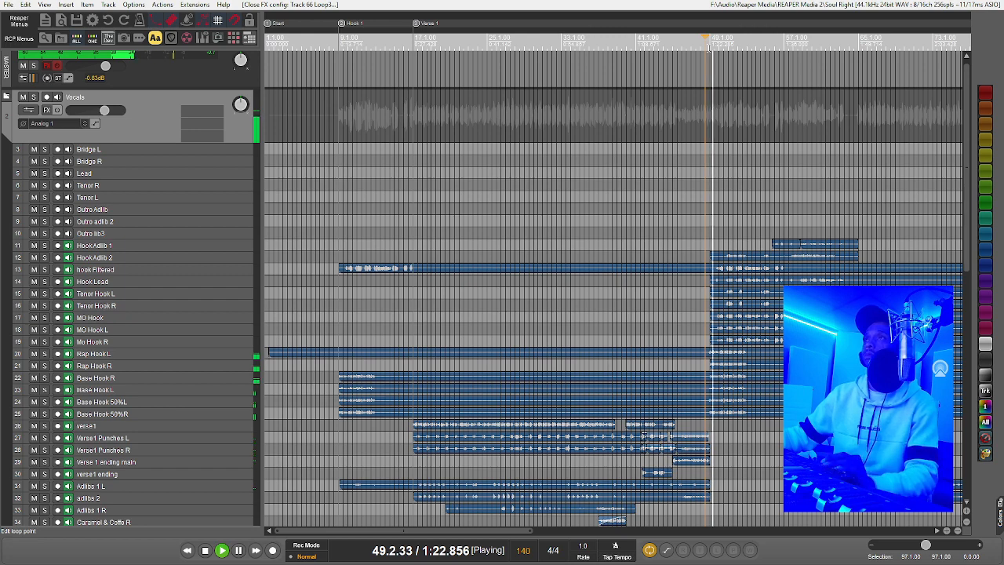
click(708, 49)
scroll(708, 49, up, 4)
key(space)
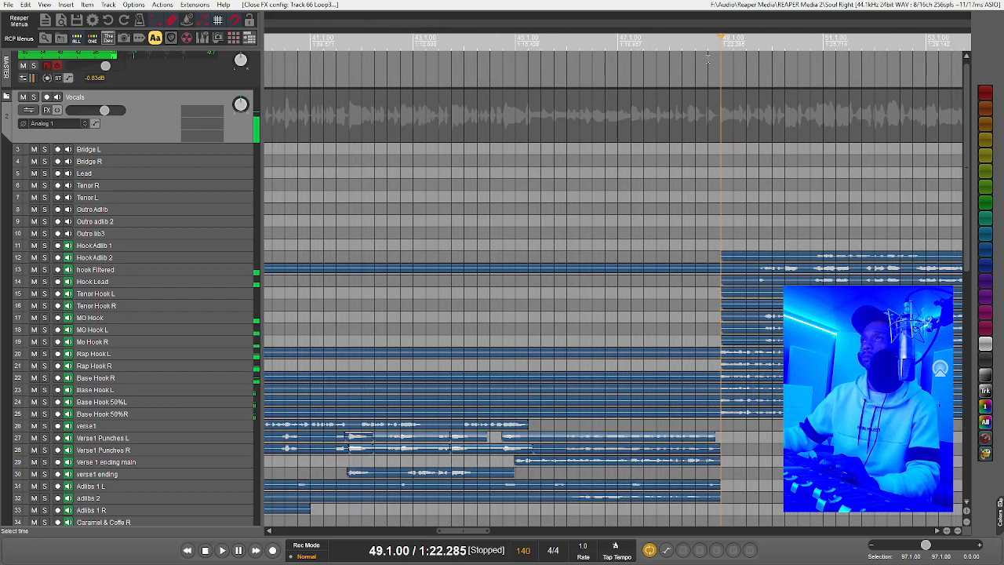
key(shift+m)
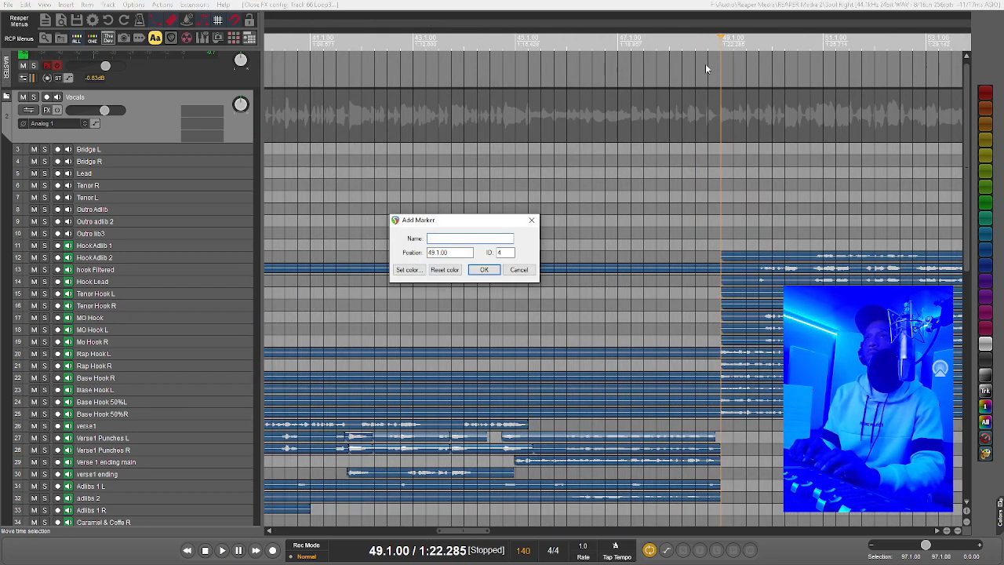
text(Hook 2)
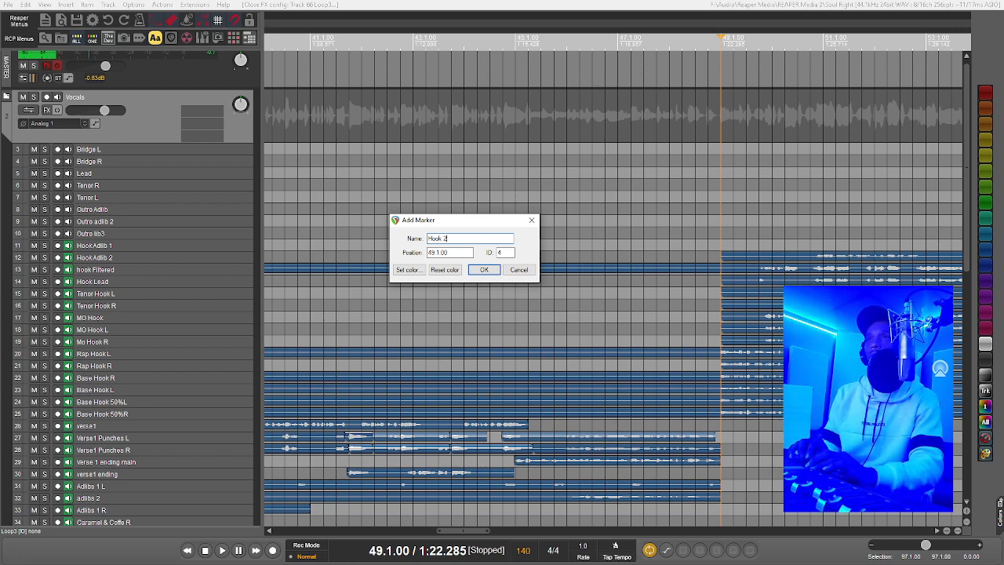
key(Return)
Add a marker named Verse 2 at 65.1.00, where the Hook Adlib clips end.
key(space)
scroll(704, 62, down, 6)
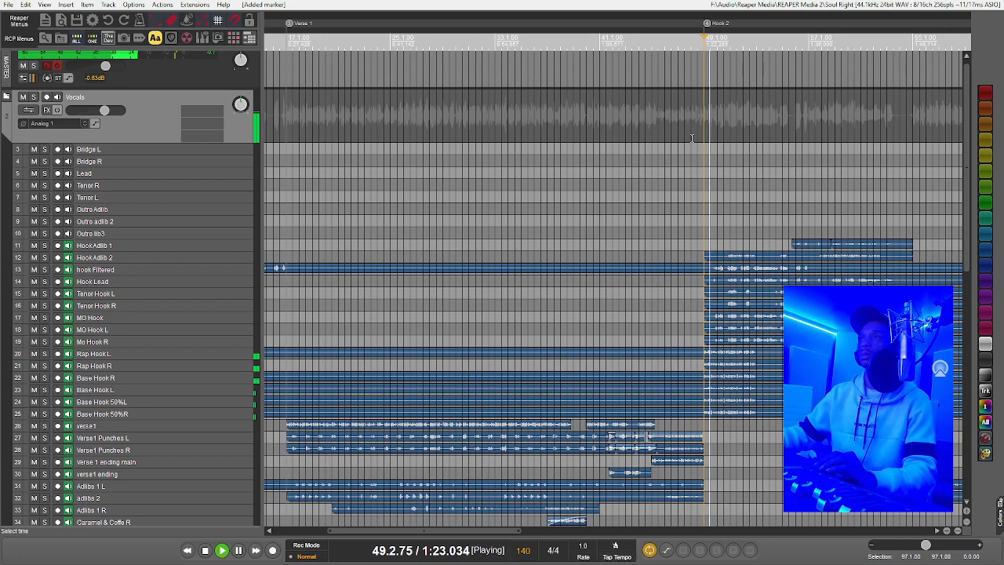
click(686, 40)
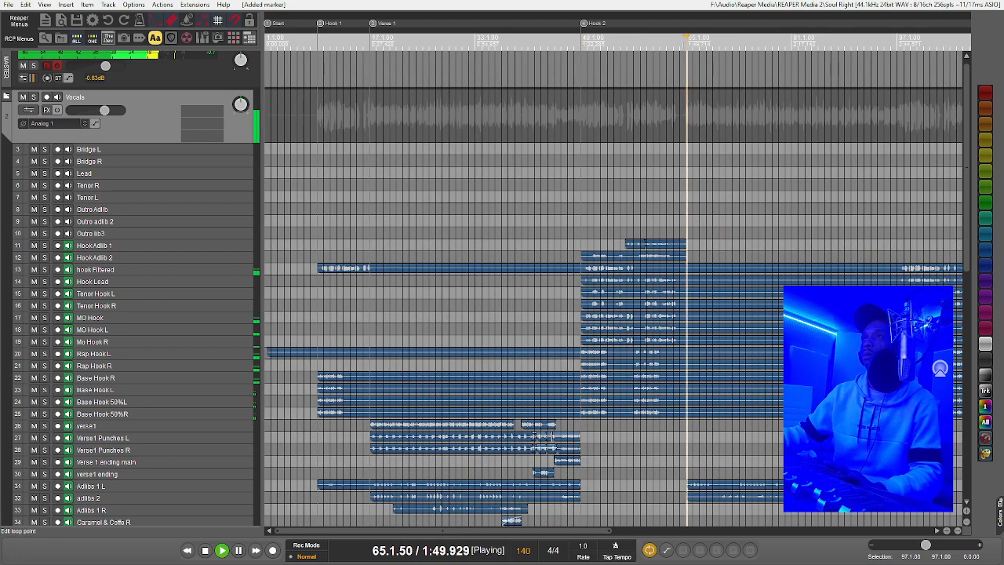
key(space)
key(shift+m)
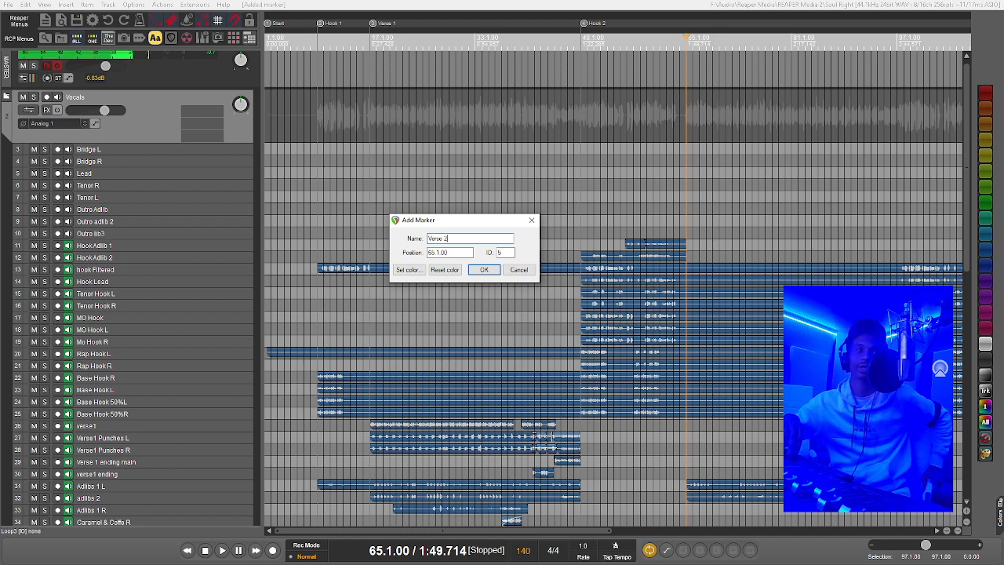
key(Return)
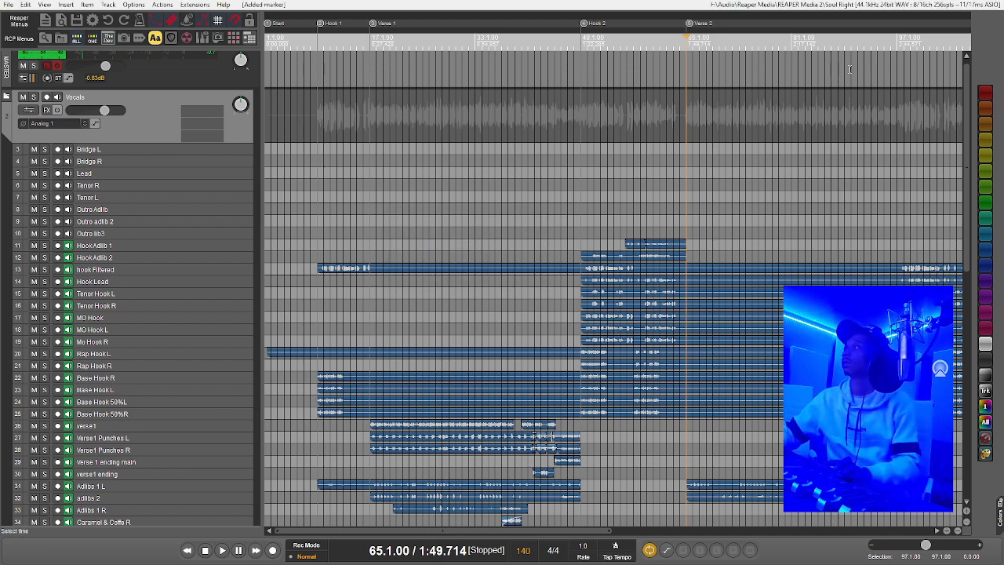
Add a marker named Hook 3 at 97.1.00, where the hook vocals return after Verse 2.
key(space)
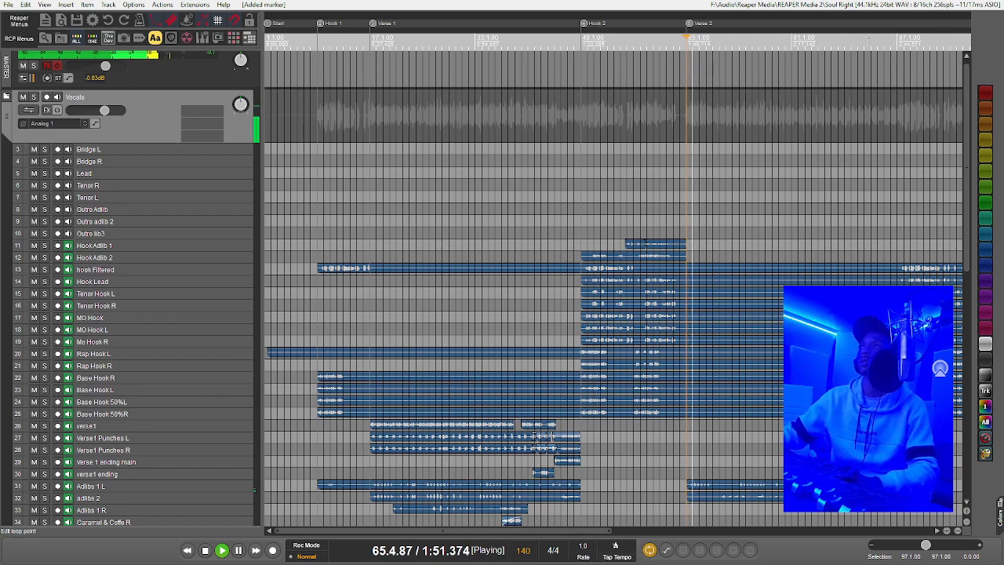
click(898, 40)
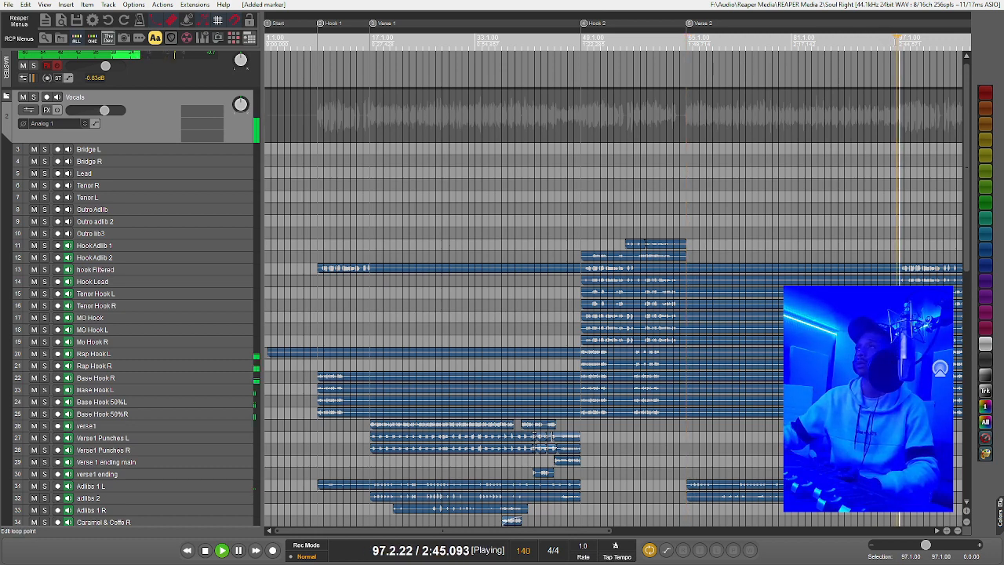
key(space)
key(shift+m)
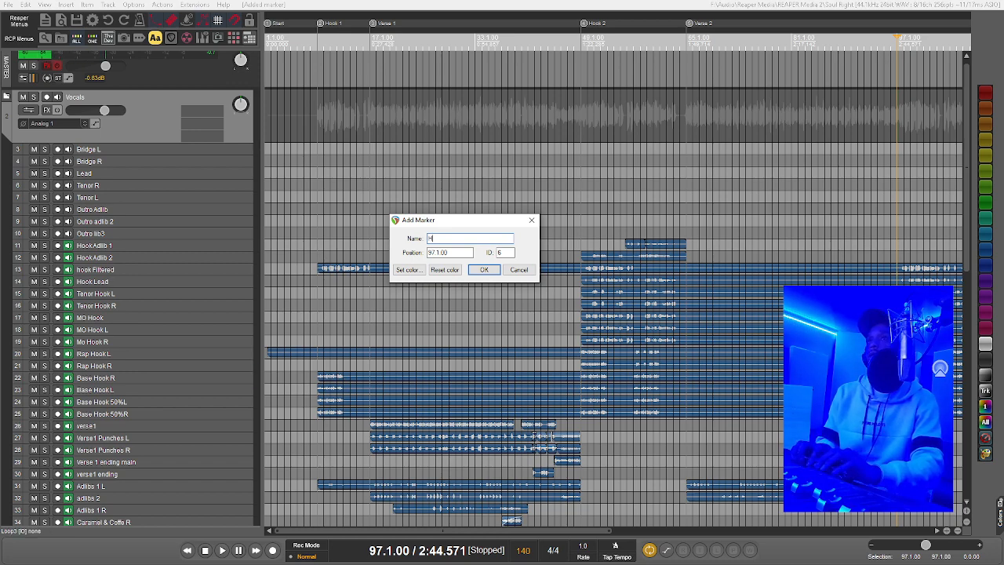
key(Return)
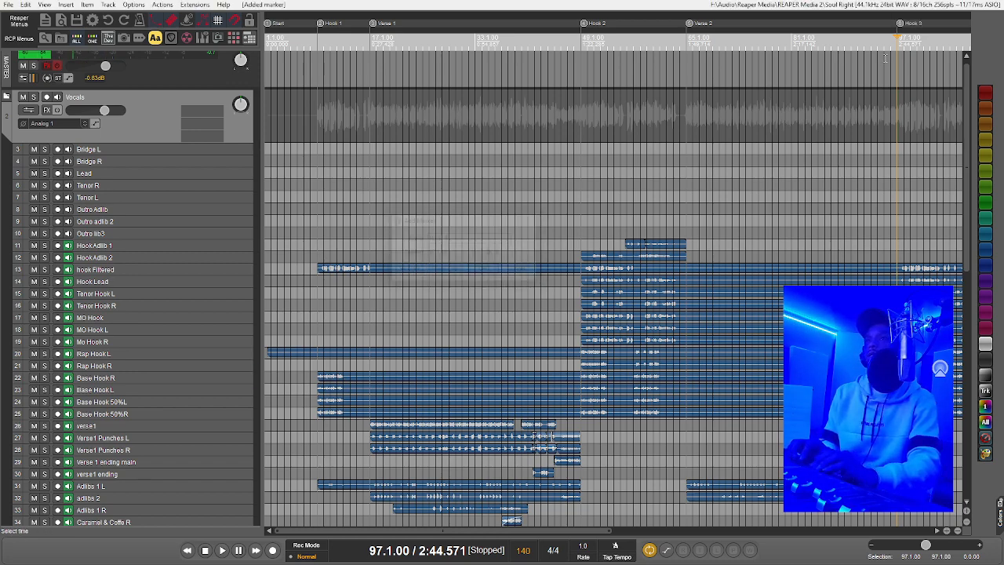
Add a marker named Bridge at 113.1.00, at the start of the Bridge L and Bridge R clips.
key(space)
scroll(681, 103, down, 2)
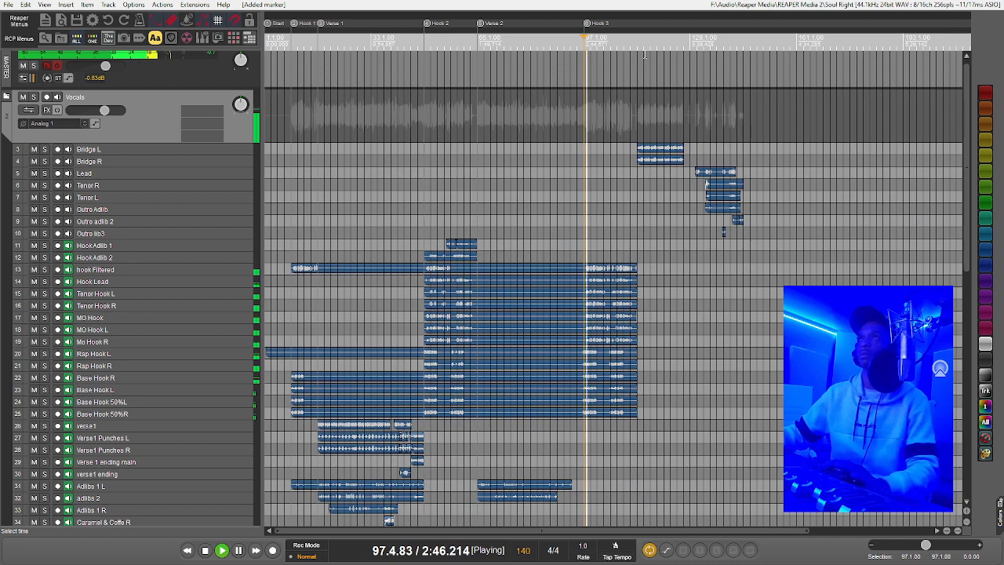
click(637, 39)
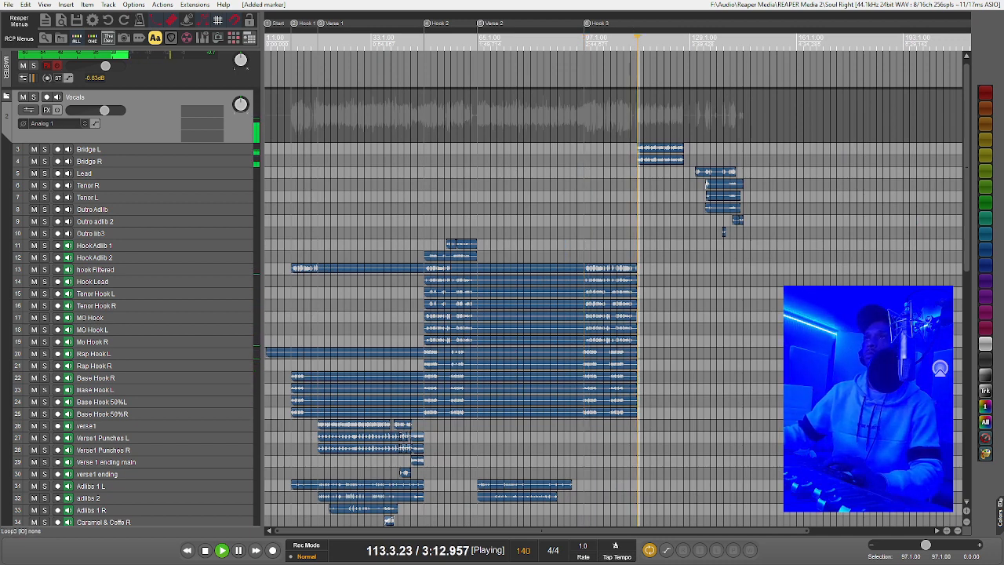
key(shift+m)
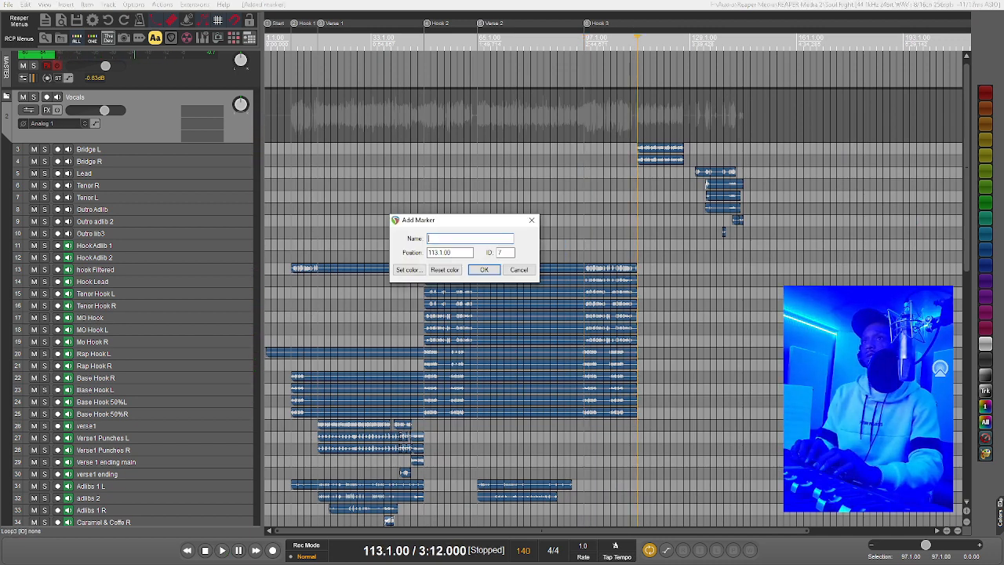
text(Bridge)
key(Return)
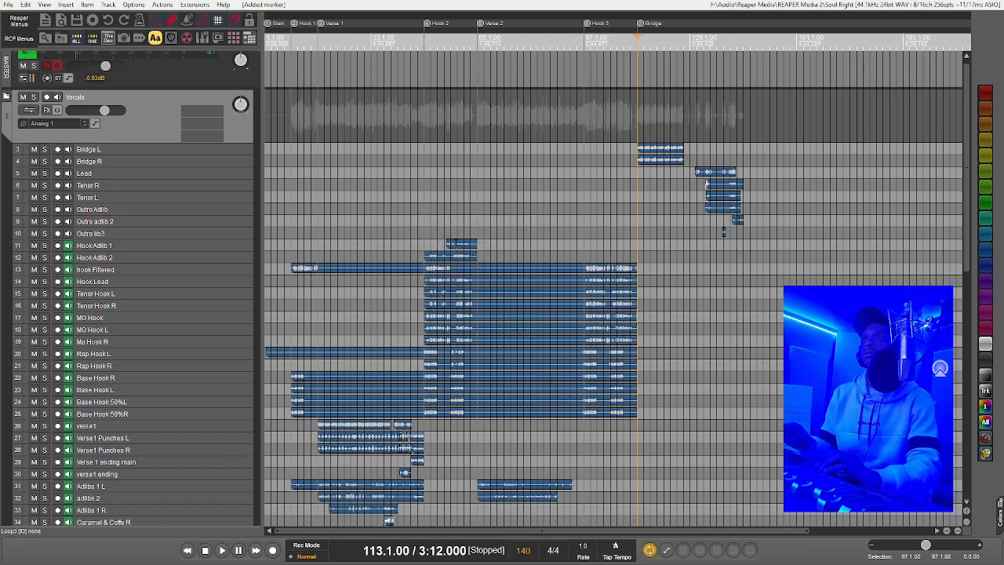
Play the song past the bridge and add a marker named Outro at 129.1.00, just before the Lead clip.
key(space)
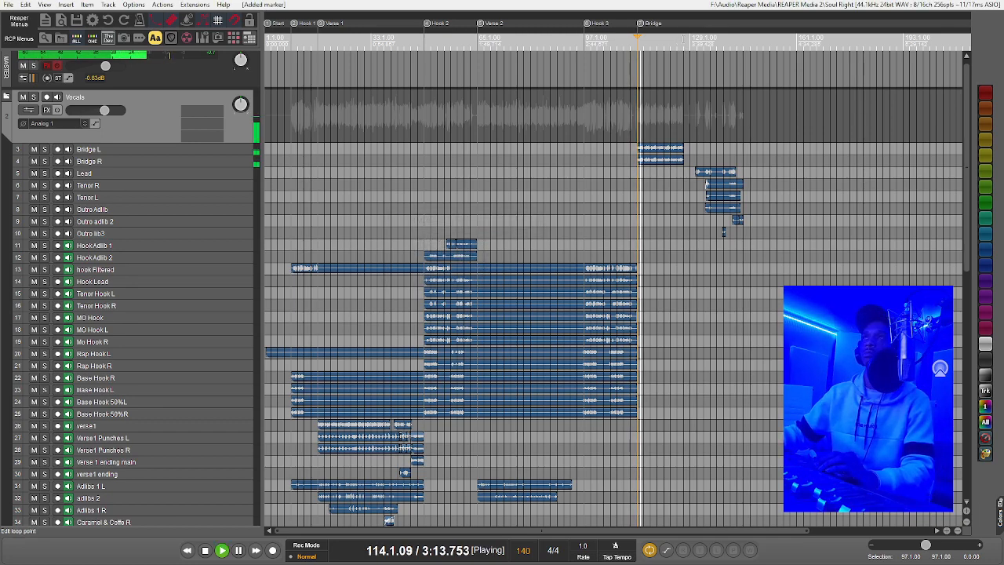
click(683, 51)
scroll(716, 133, up, 5)
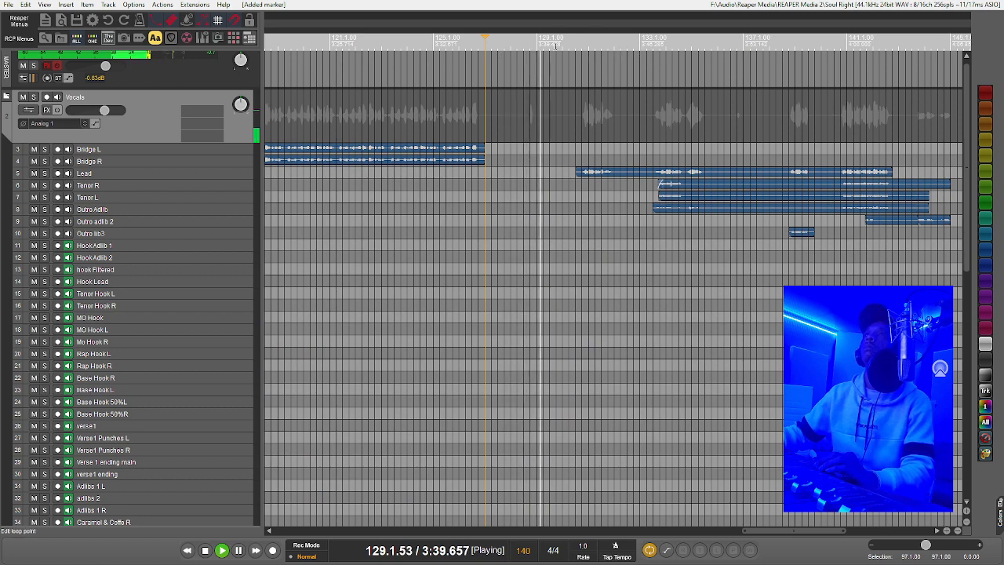
click(537, 41)
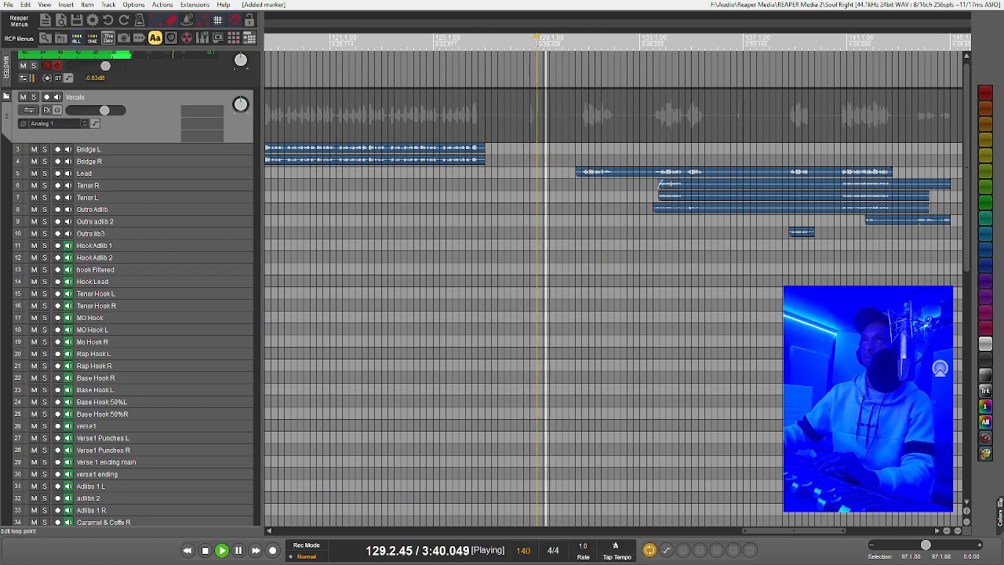
scroll(227, 300, down, 5)
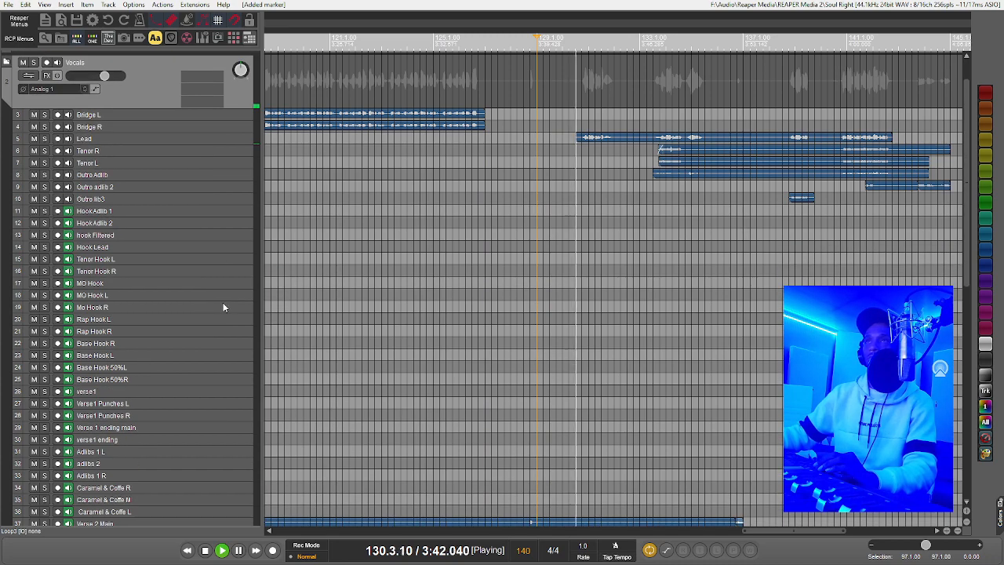
scroll(221, 306, up, 5)
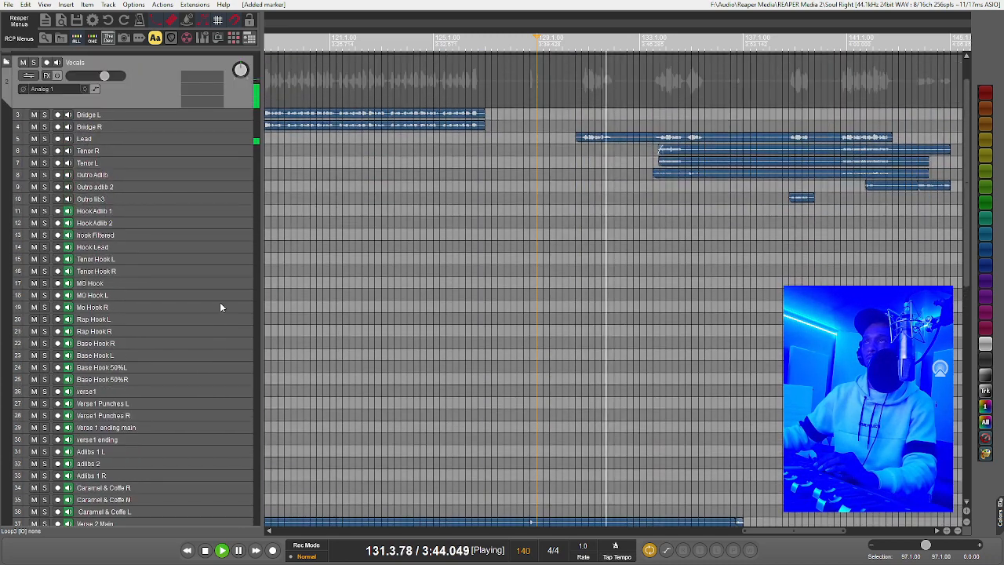
key(space)
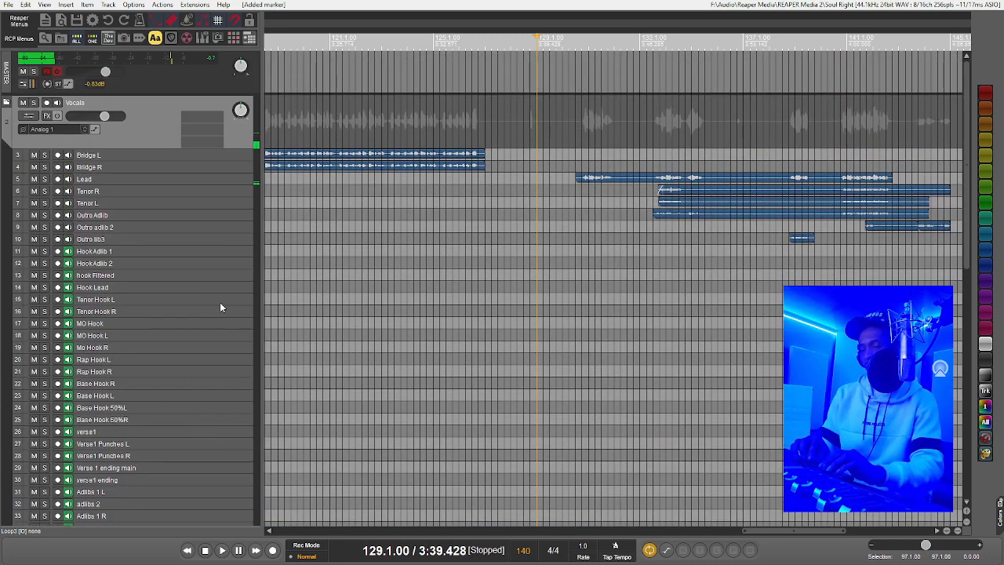
key(shift+m)
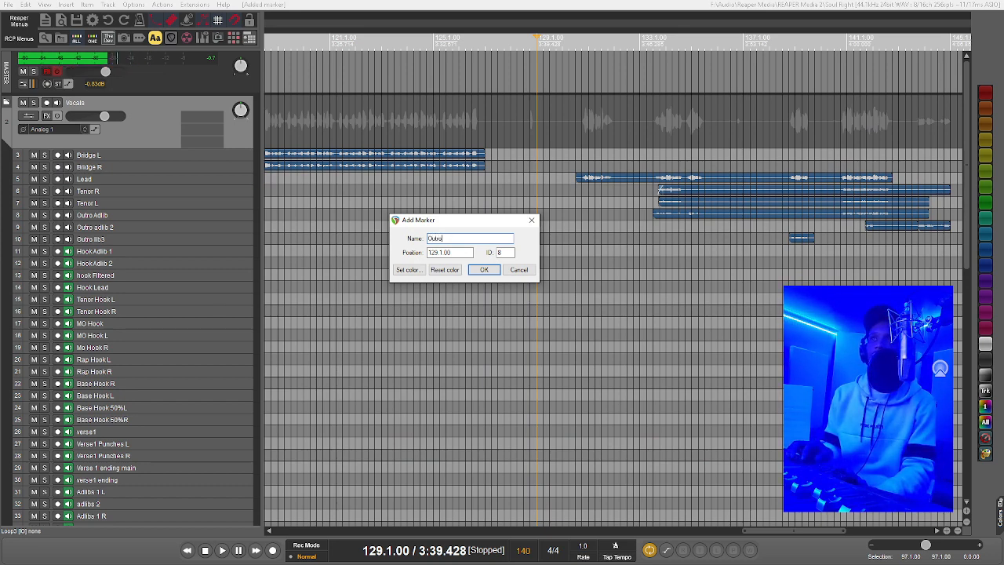
key(Return)
Play briefly from the Outro marker, return to the start of the project and stop playback.
key(space)
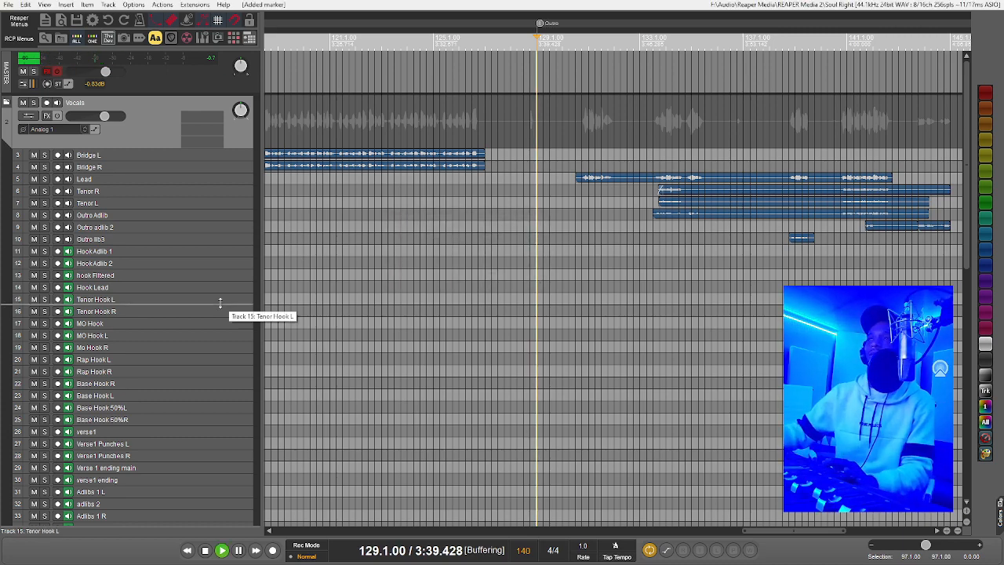
scroll(529, 182, down, 5)
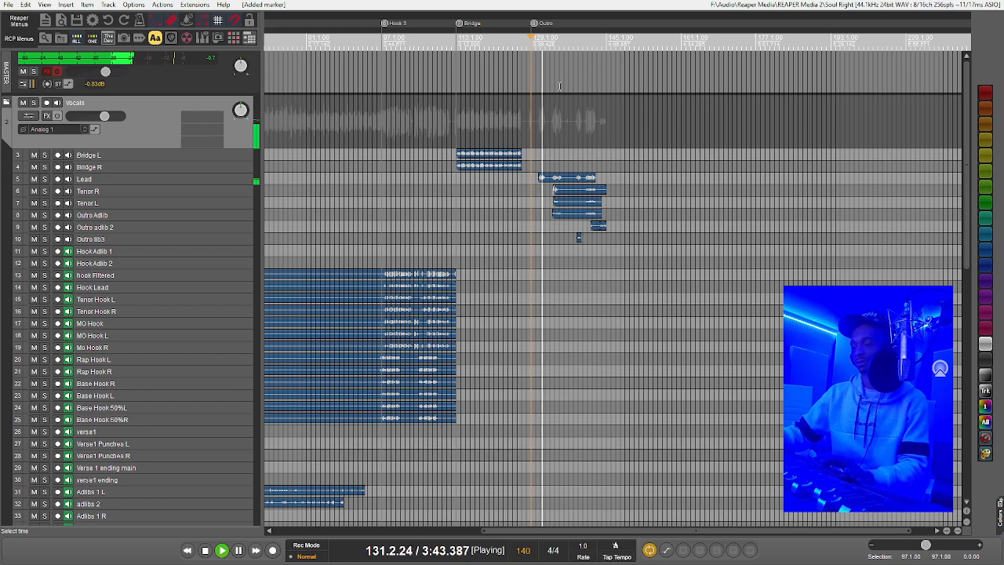
key(Home)
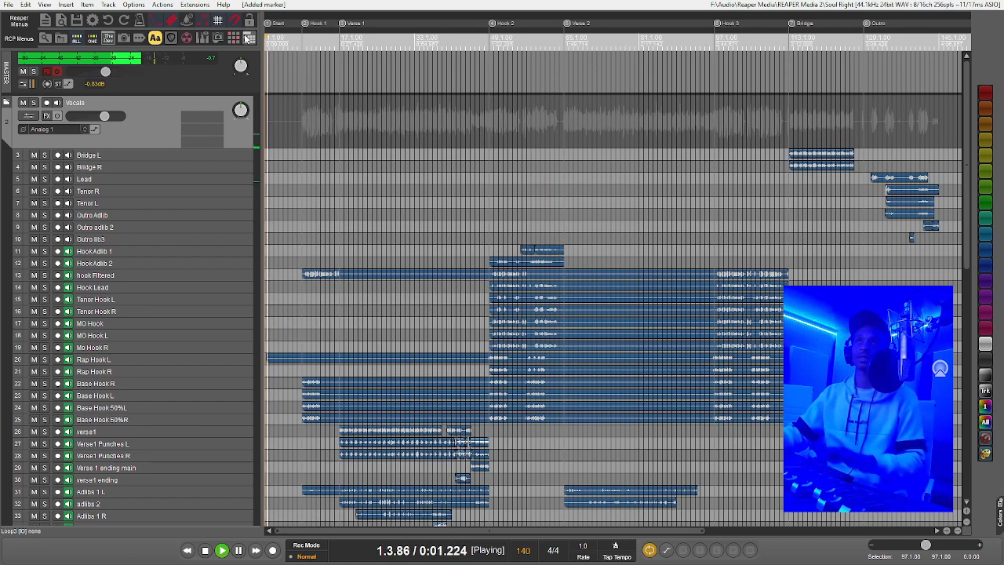
key(space)
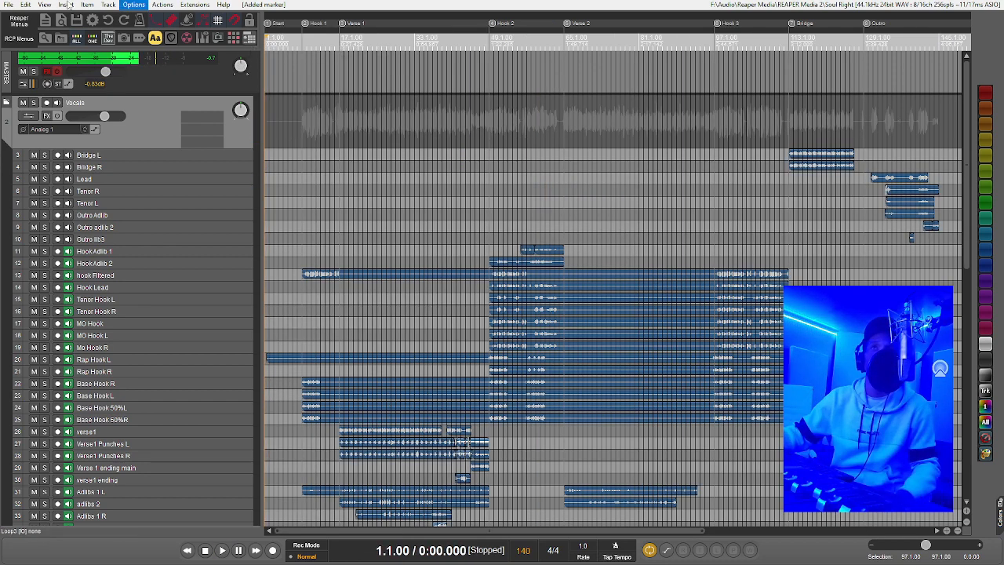
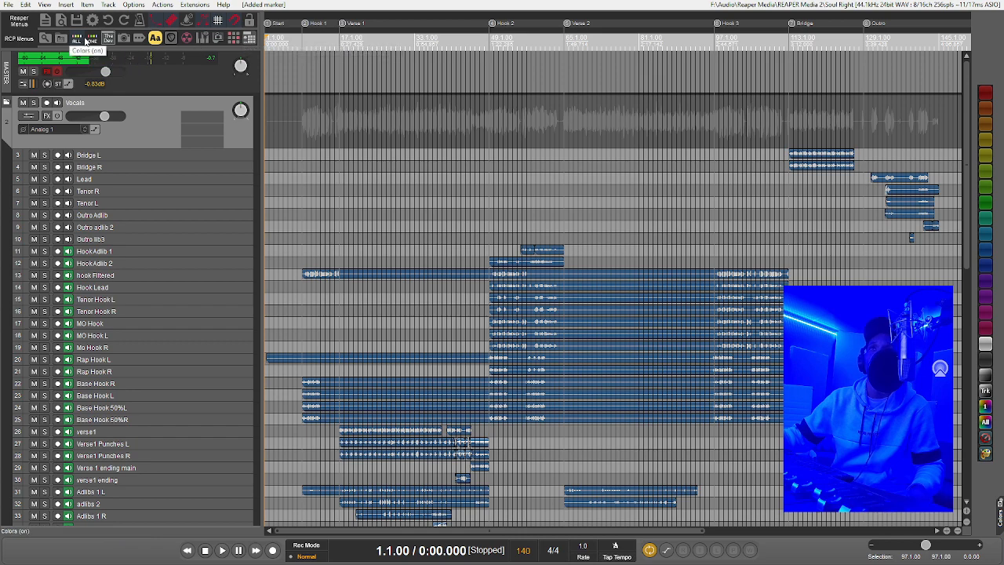
Hide the docked colour palette and open the Media Explorer.
click(75, 39)
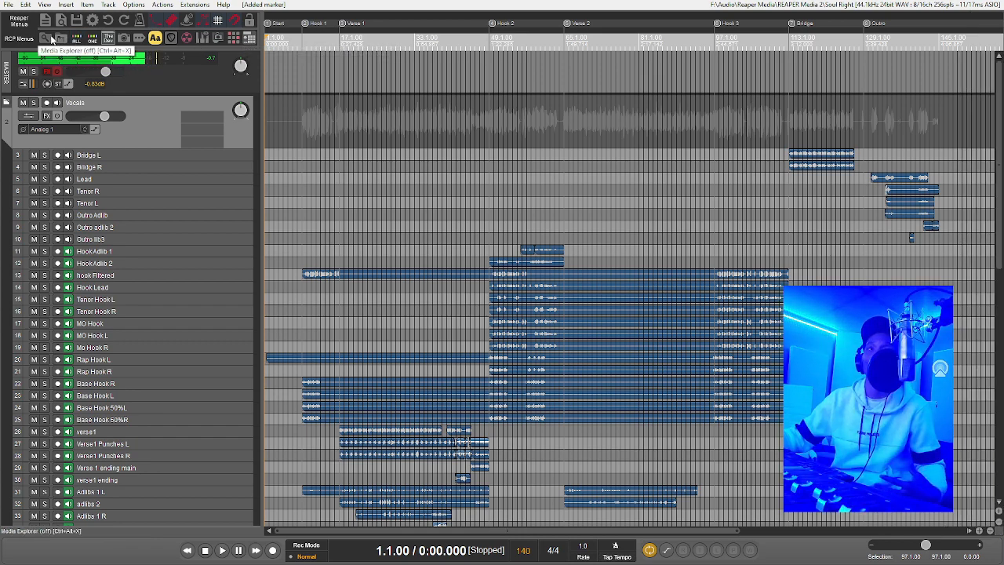
click(52, 39)
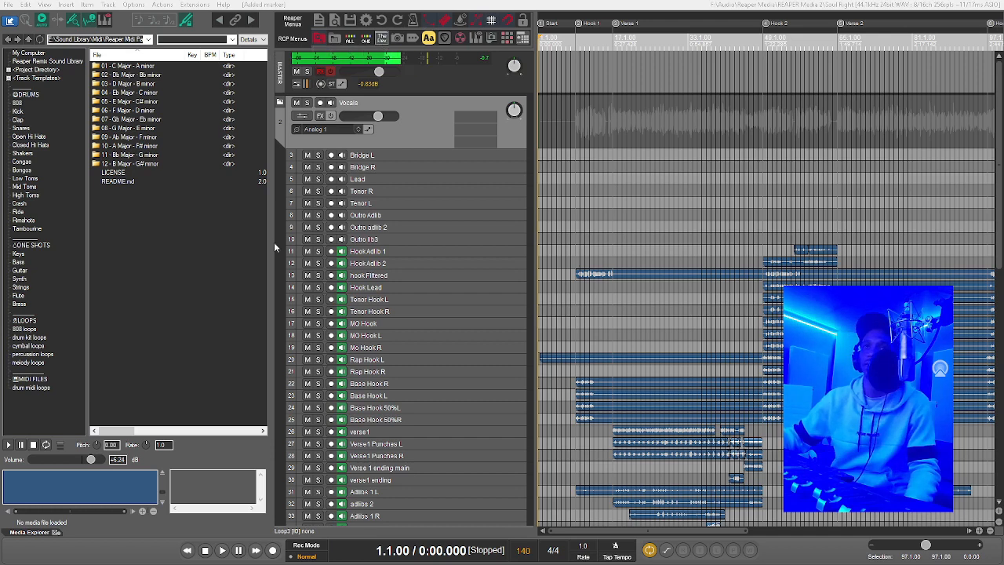
Open ReaLauncher, look through its project templates, track templates, projects and project lists, and close it.
click(333, 41)
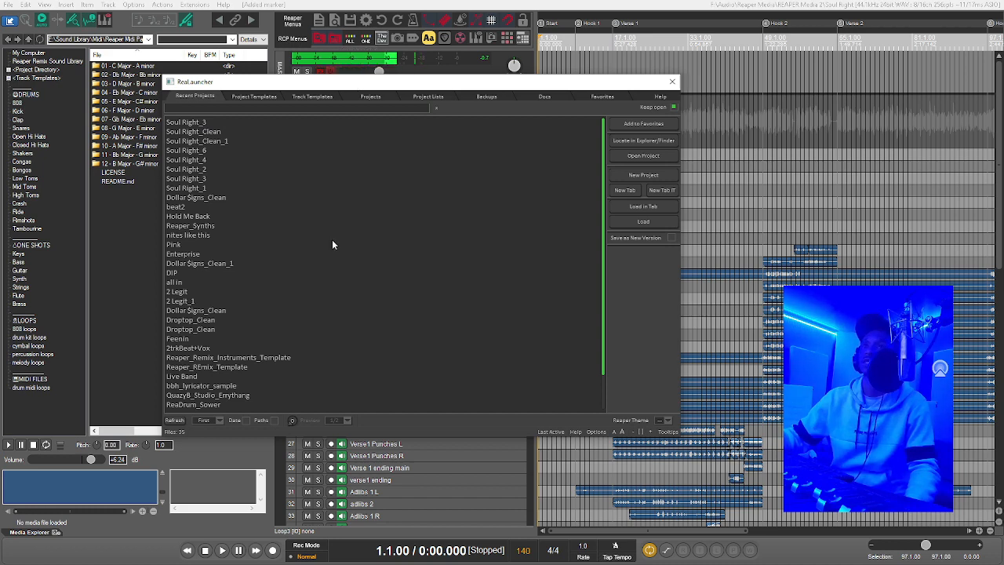
click(253, 96)
click(300, 96)
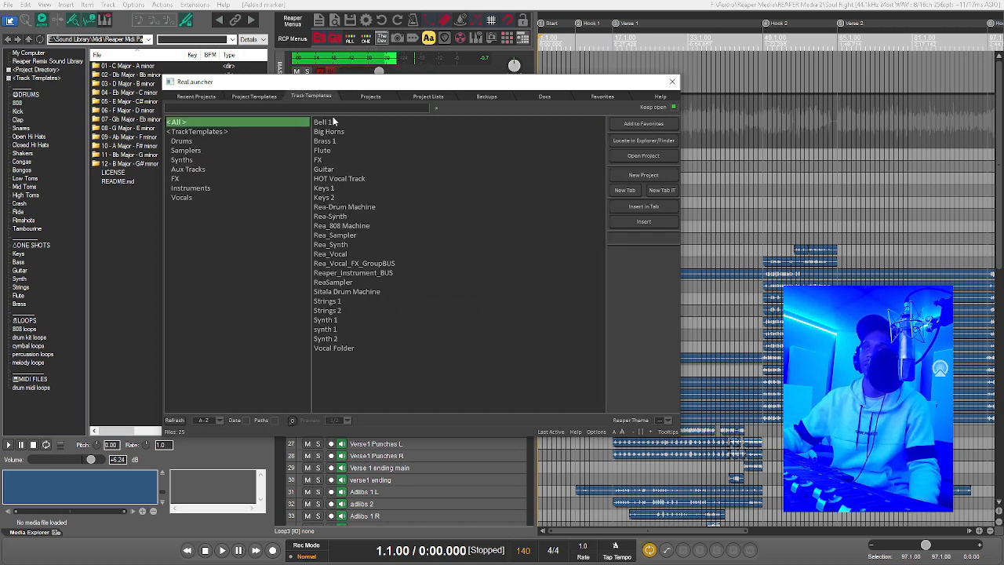
click(370, 97)
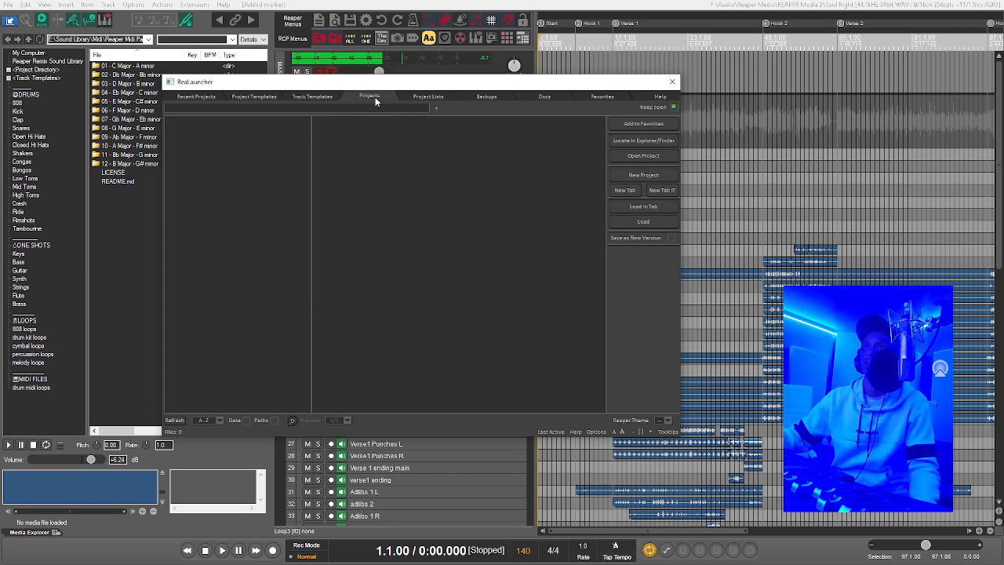
click(415, 98)
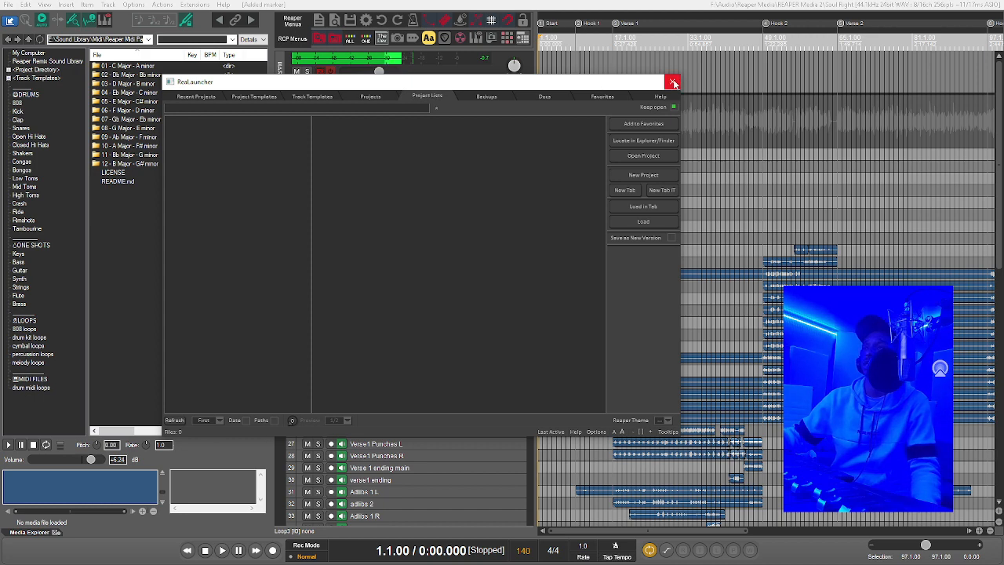
click(673, 83)
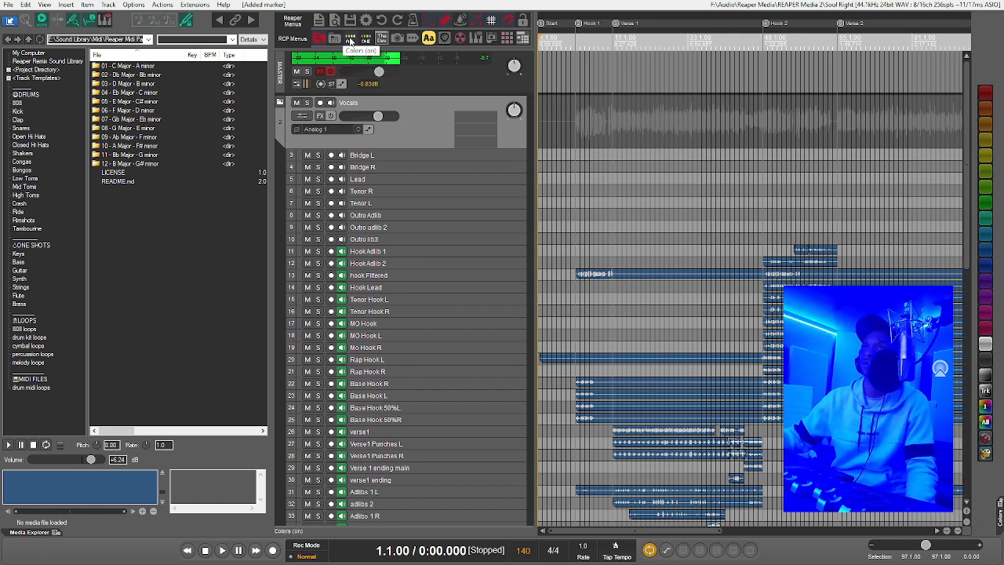
Try colouring the HookAdlib 1 track green and the hook Filtered track teal, and undo both colour changes.
click(459, 252)
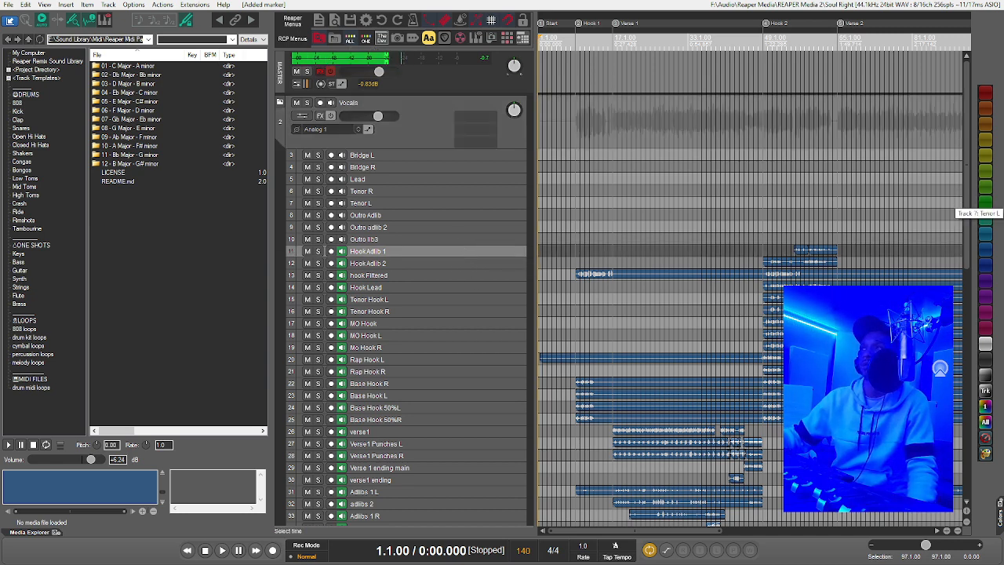
click(991, 203)
click(489, 276)
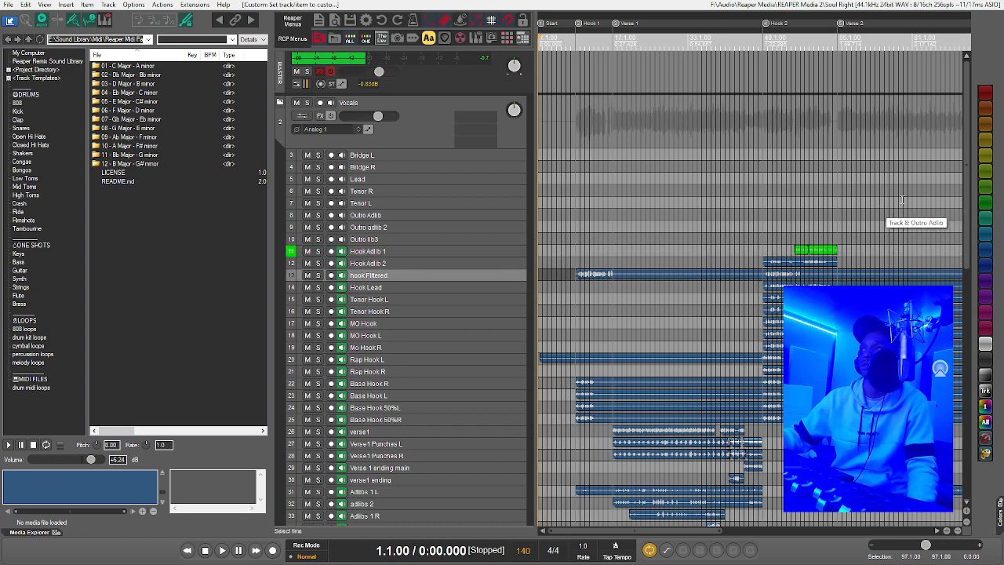
click(986, 219)
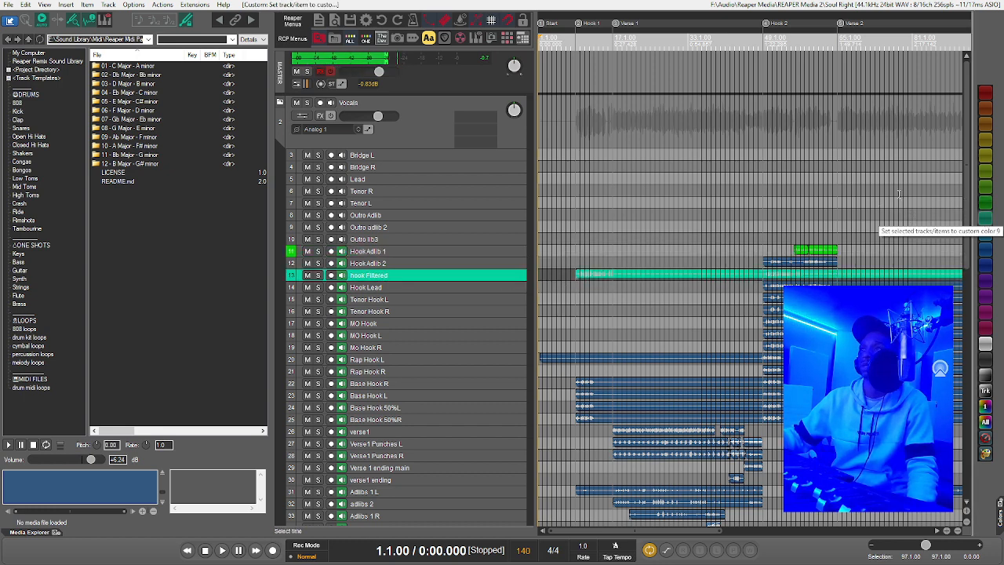
click(379, 23)
click(379, 24)
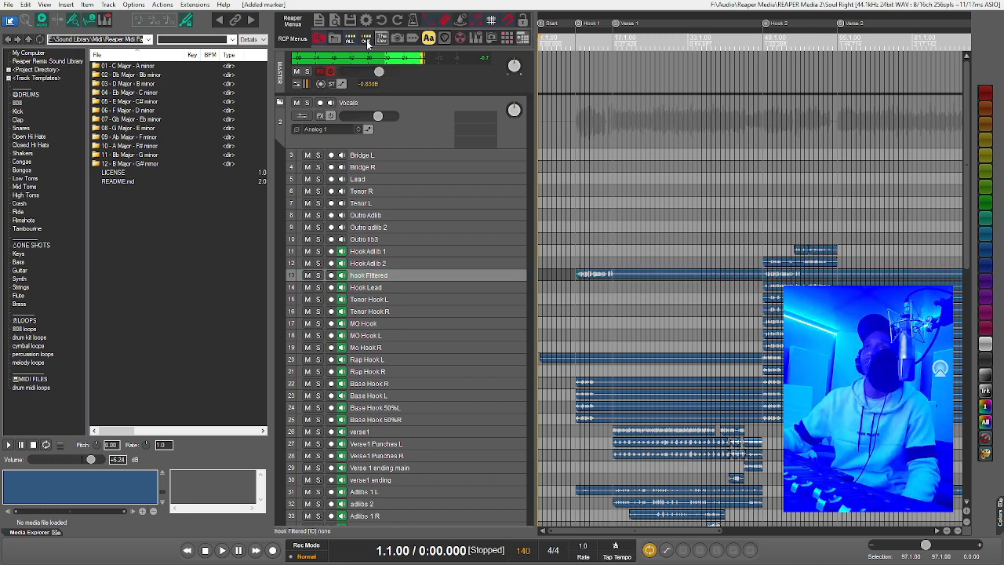
Open ReaNoir, set it to colour items, and give the HookAdlib 2 clip the light purple swatch #A191E3.
click(367, 43)
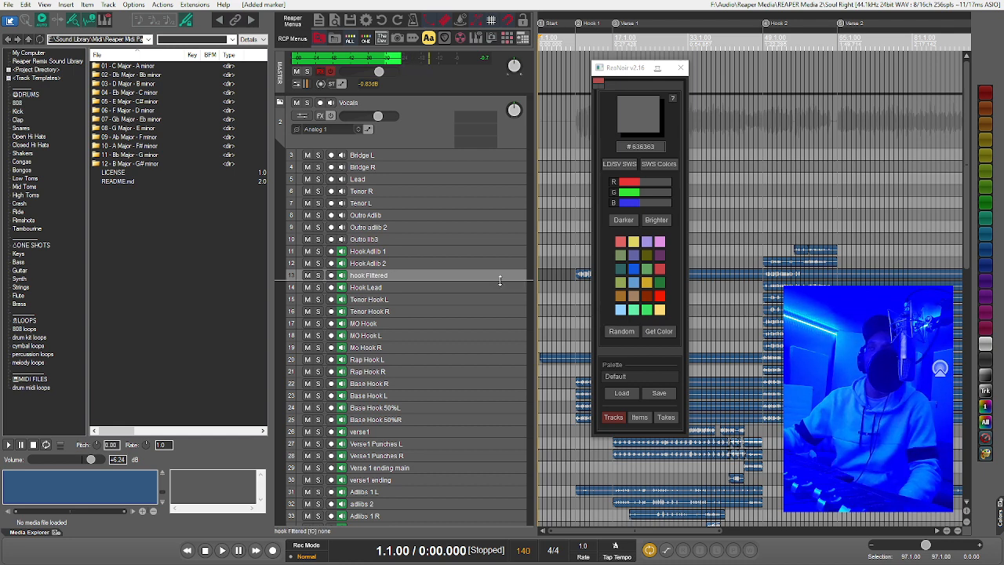
click(771, 262)
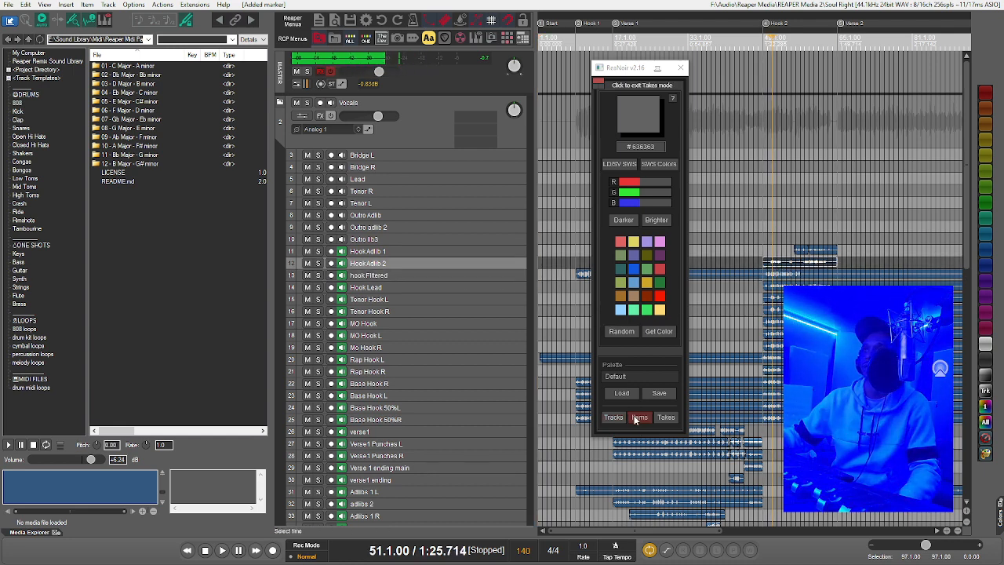
click(656, 332)
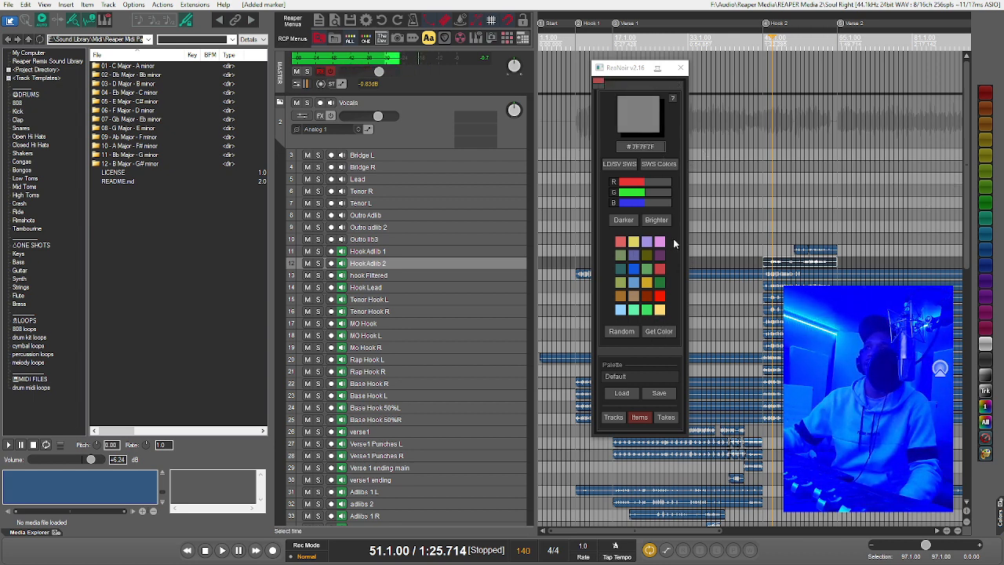
click(647, 242)
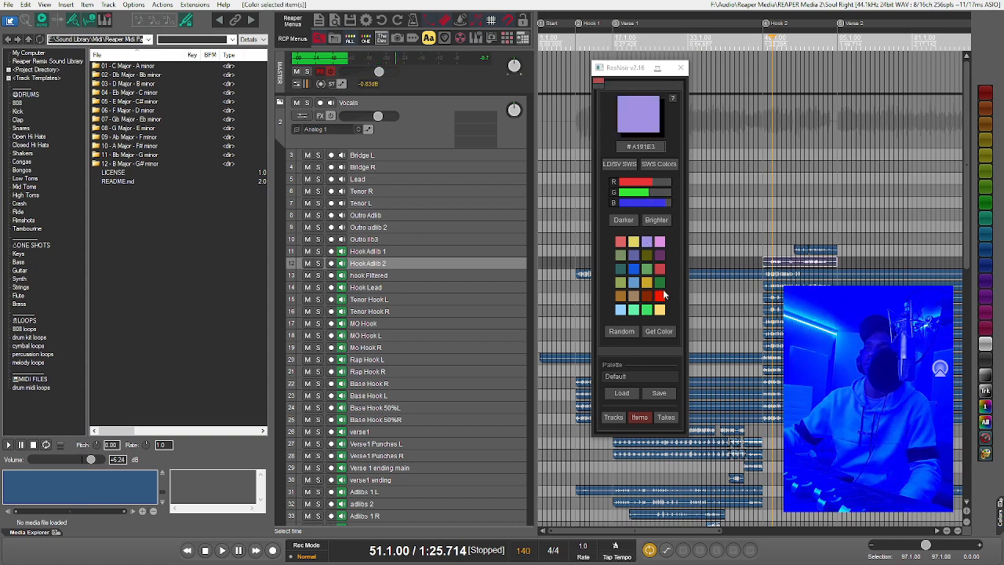
Try darker and brighter shades of purple on the HookAdlib 2 clip.
click(621, 222)
click(621, 222)
click(621, 222)
click(621, 222)
click(651, 224)
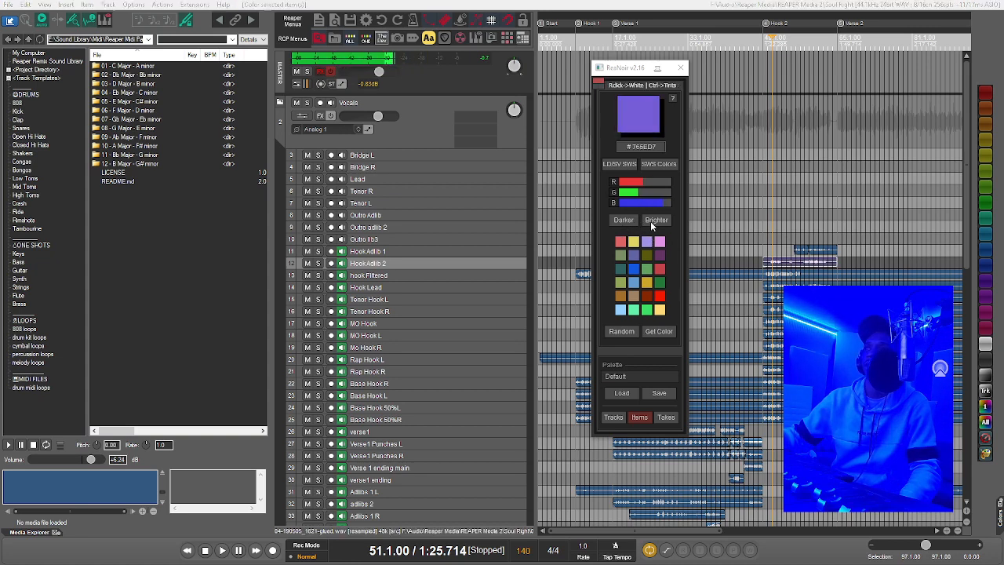
click(651, 223)
click(651, 223)
click(651, 224)
click(651, 223)
click(651, 223)
click(651, 223)
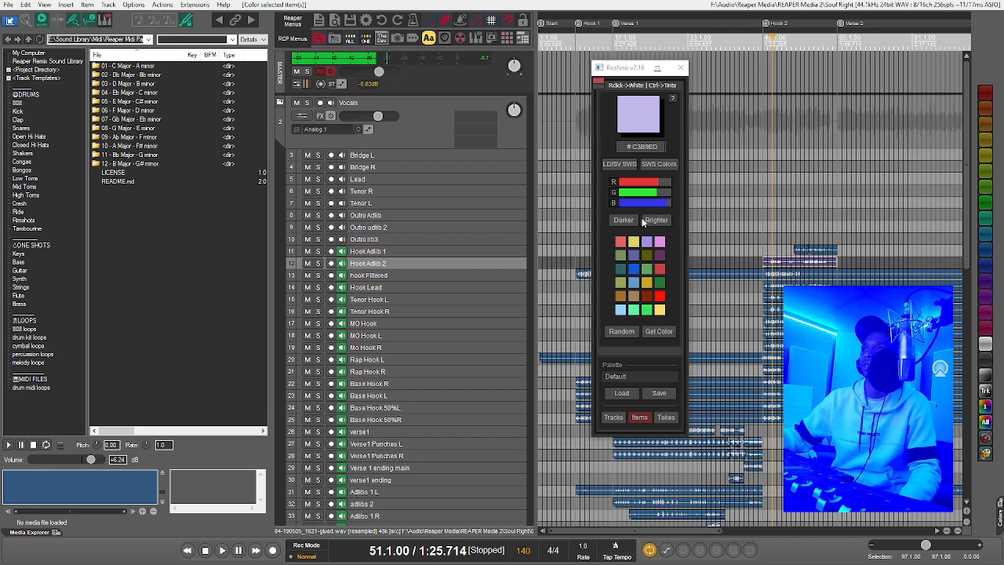
click(621, 221)
click(621, 221)
click(621, 221)
click(621, 221)
Colour the HookAdlib 2 clip and the longer HookAdlib 1 clip red, #F21700.
click(664, 295)
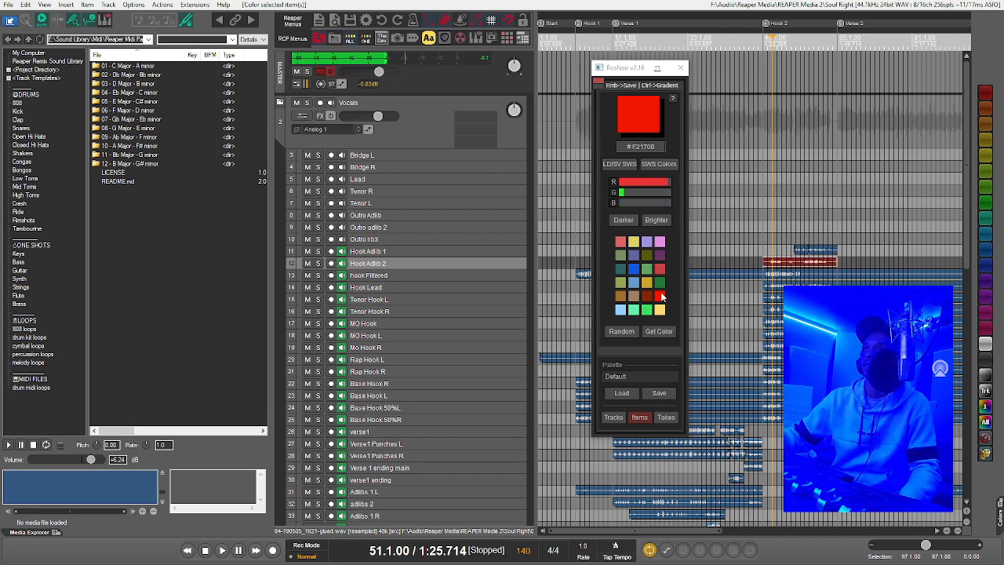
drag(756, 226, 815, 172)
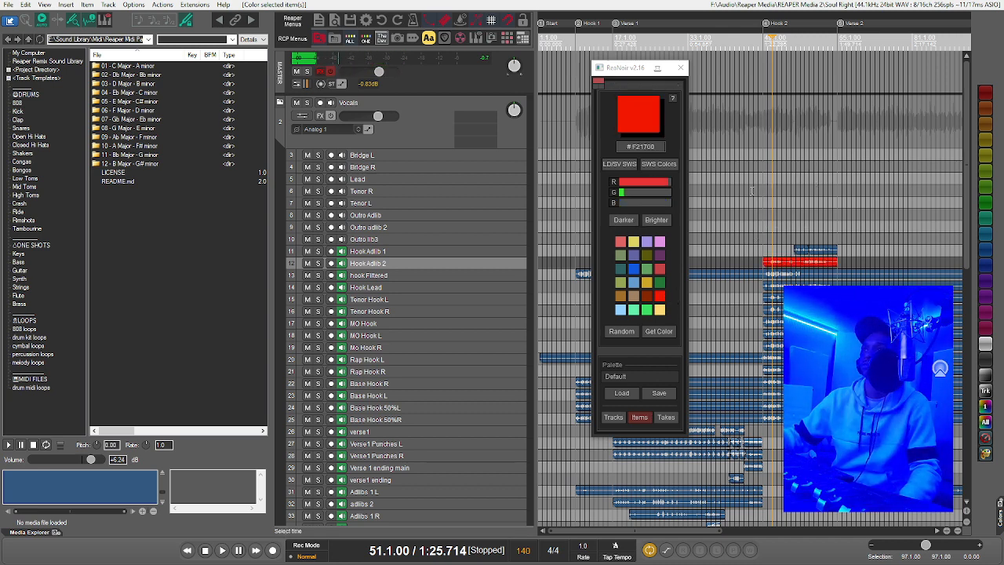
click(816, 251)
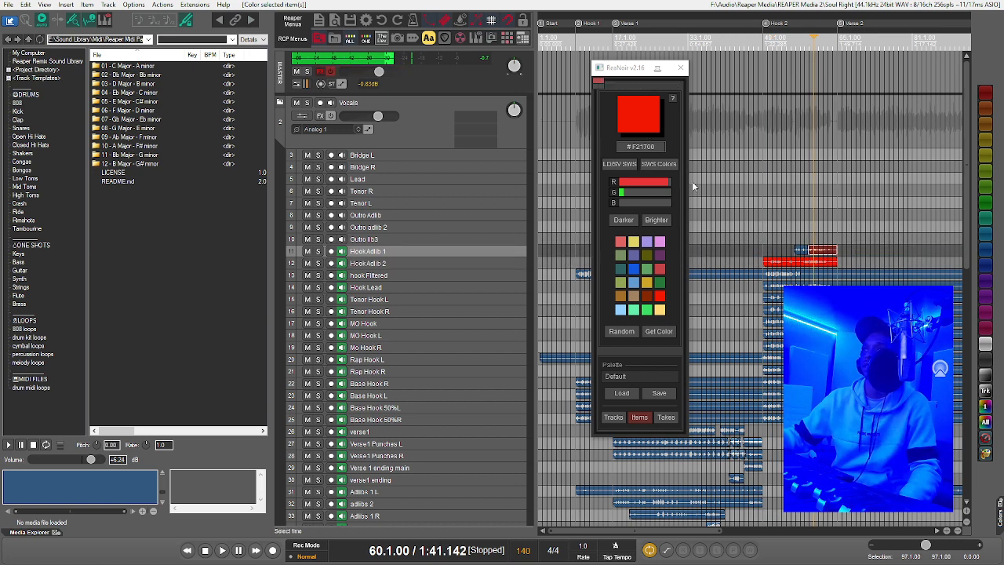
Undo the clip colour changes on both hook adlib tracks and close ReaNoir.
click(382, 20)
click(382, 20)
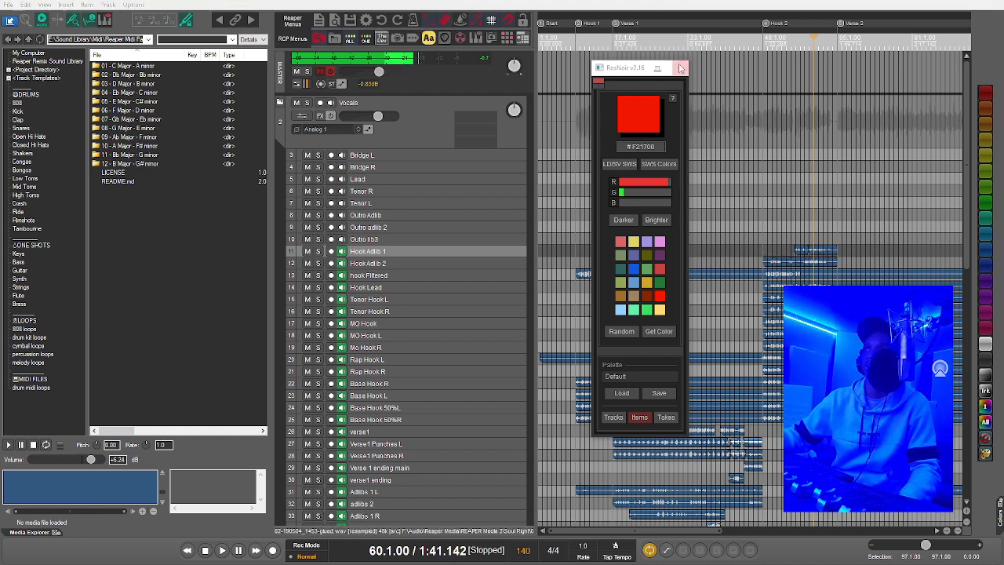
click(680, 68)
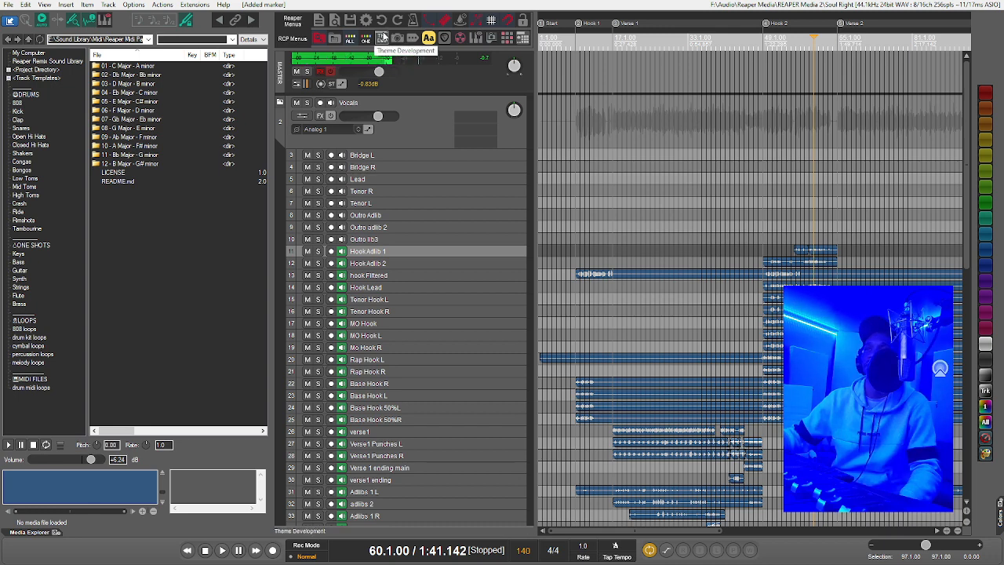
Open the Theme Development tools, try brighter and darker theme colours in Adjust Theme Colors, and reset Brightness to 0.
click(383, 37)
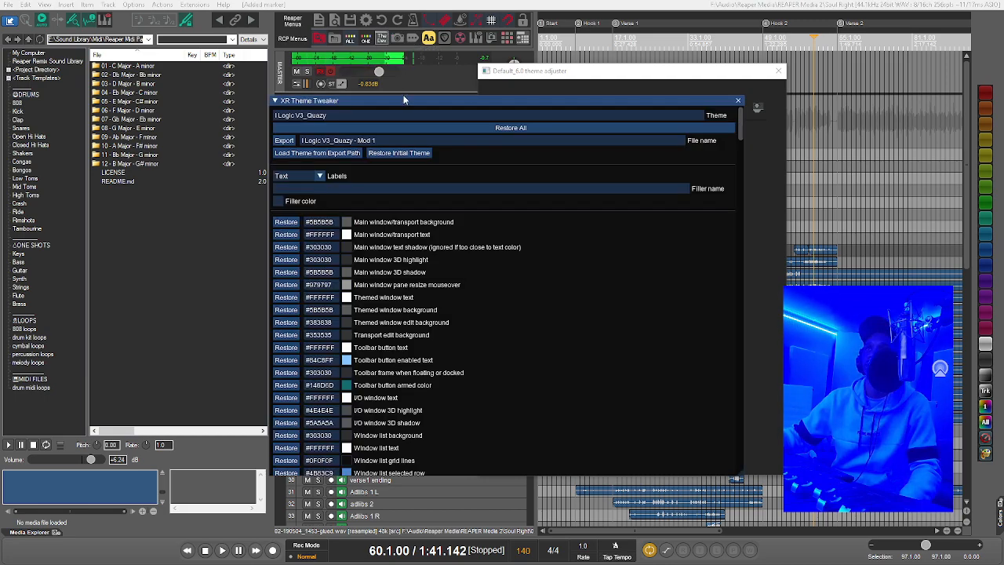
drag(400, 100, 153, 51)
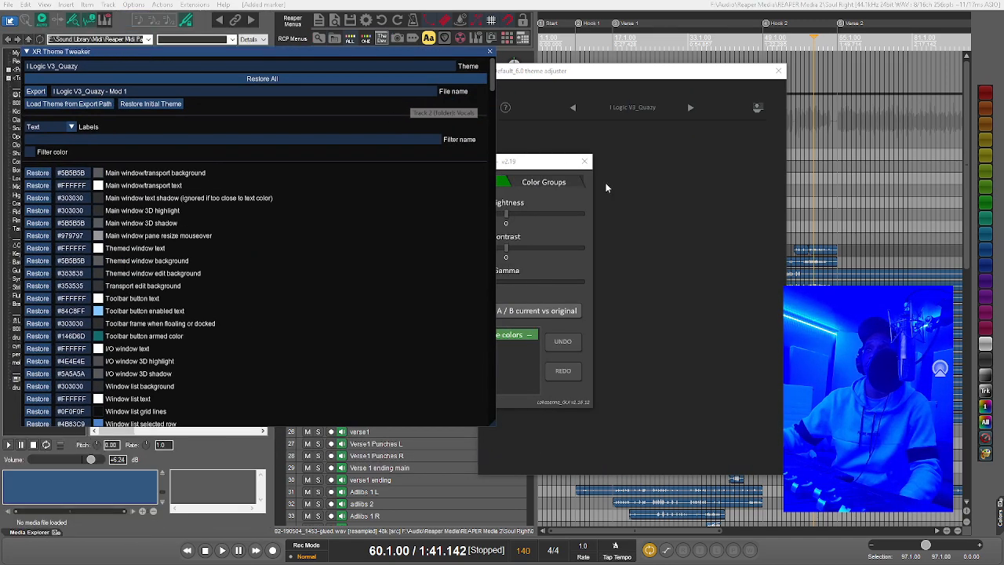
click(529, 162)
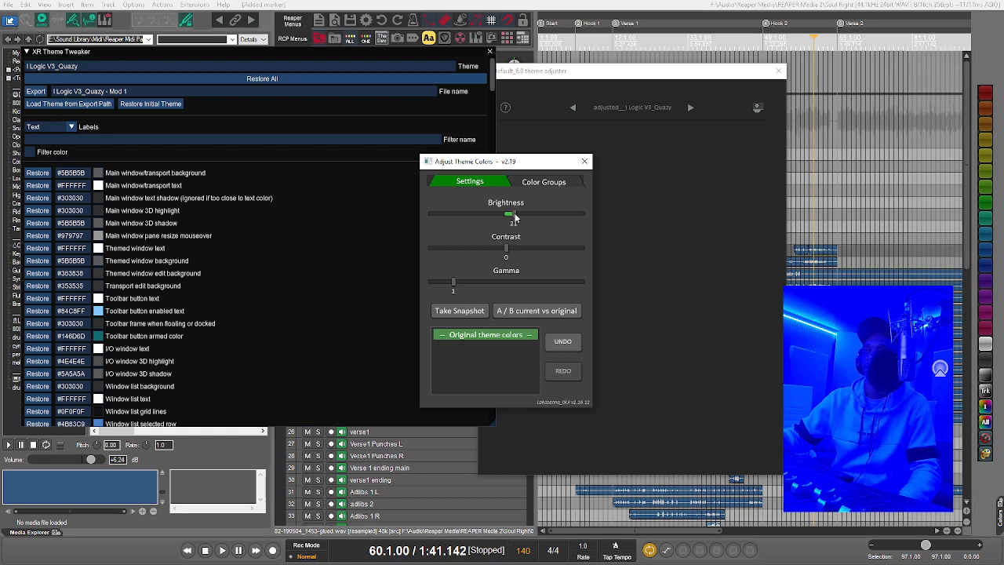
drag(513, 218, 488, 220)
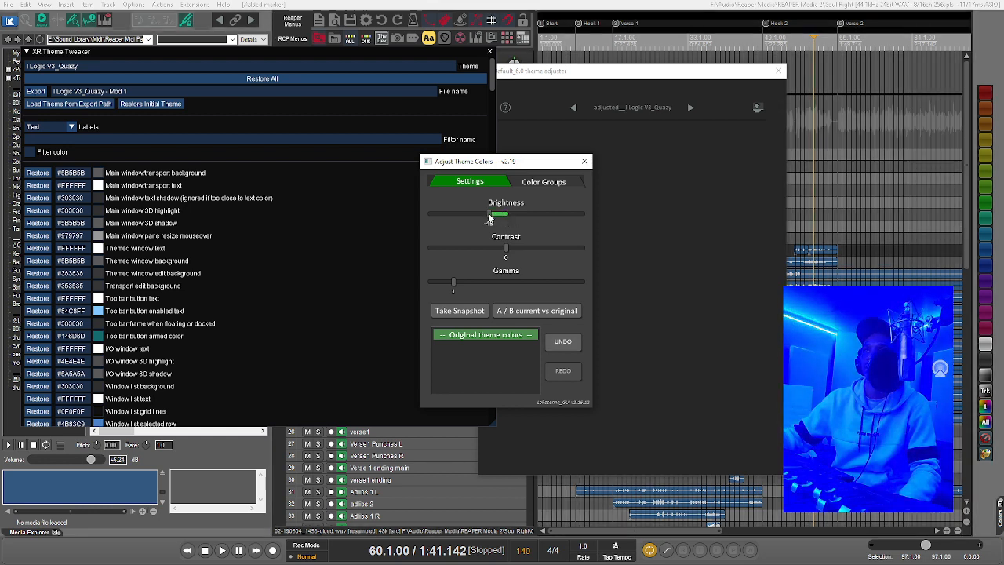
double_click(501, 218)
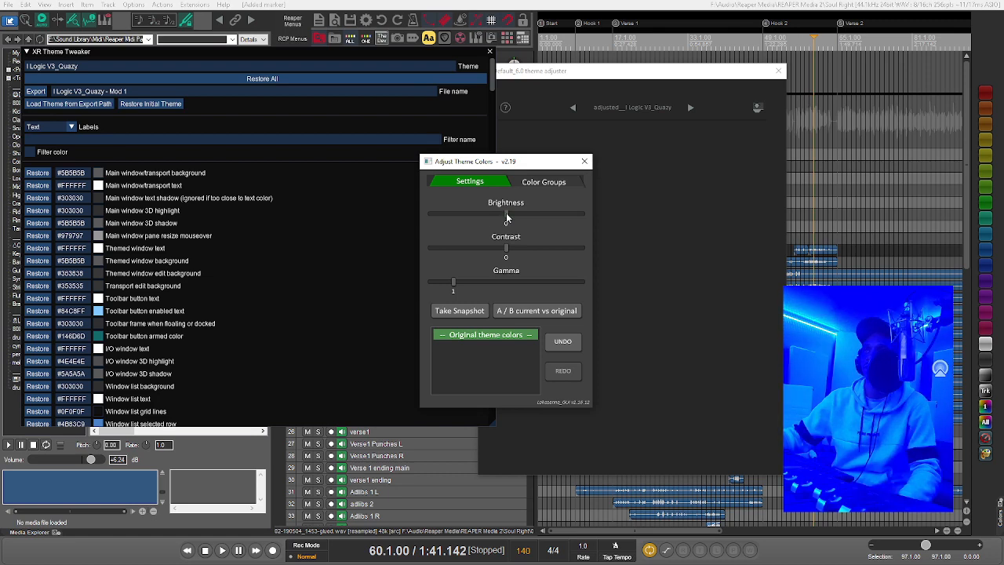
click(585, 161)
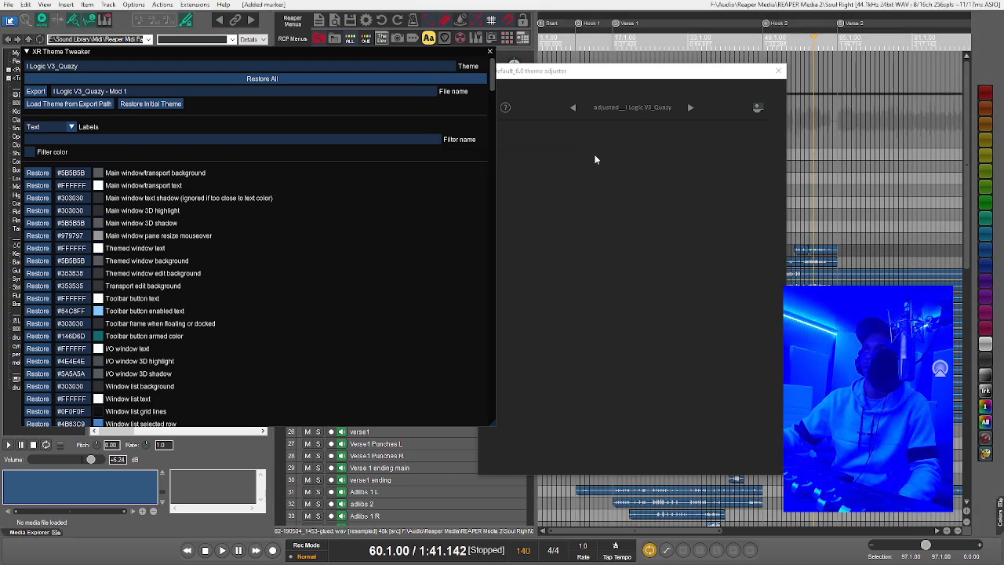
View the Global Settings page of the Default_6.0 theme adjuster, and close the adjuster and XR Theme Tweaker.
click(727, 72)
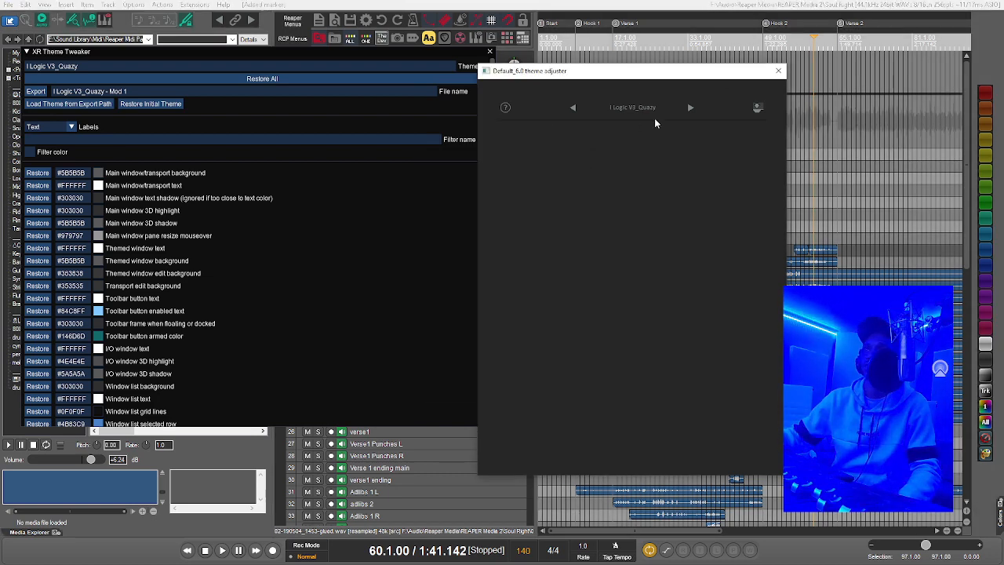
click(688, 108)
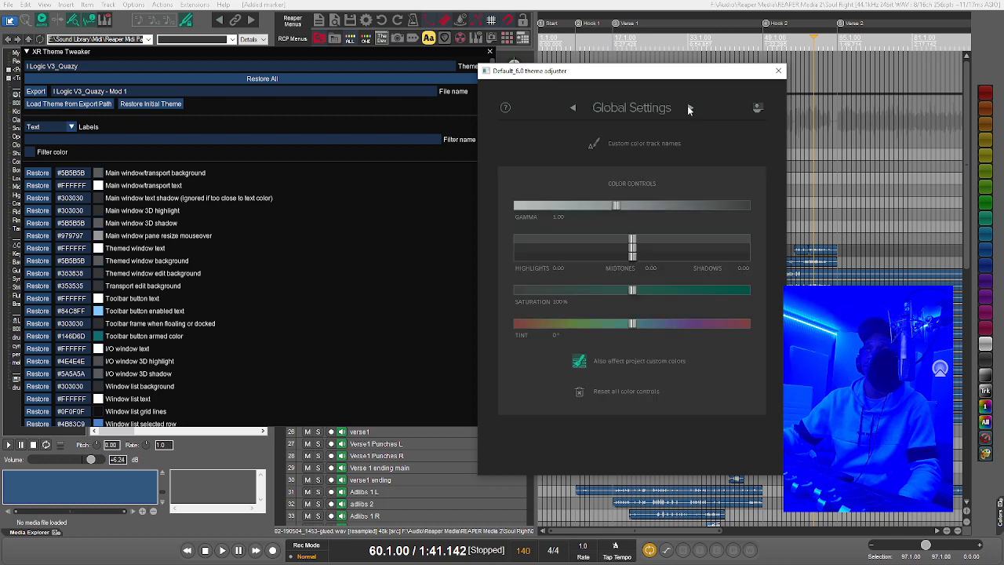
click(572, 109)
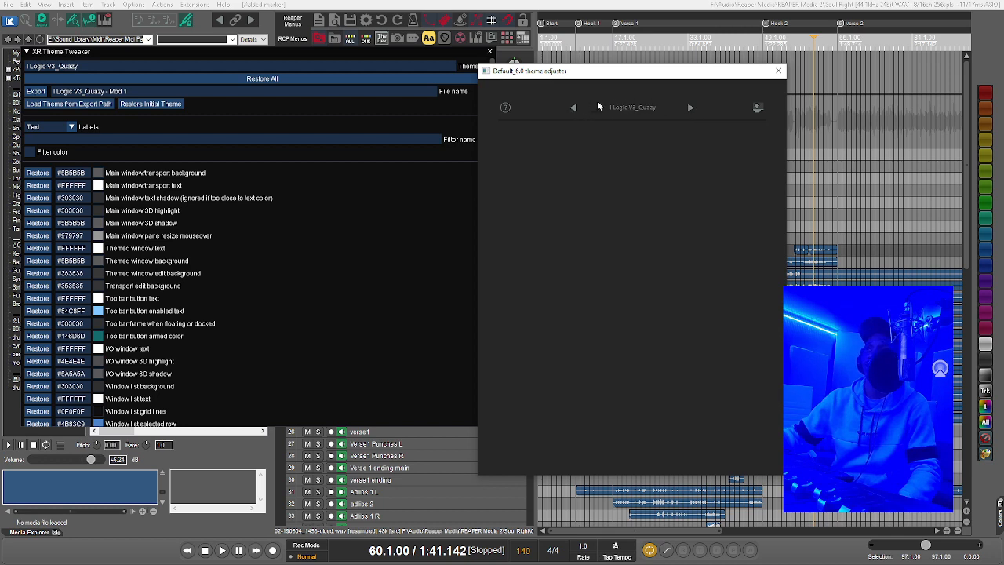
click(779, 72)
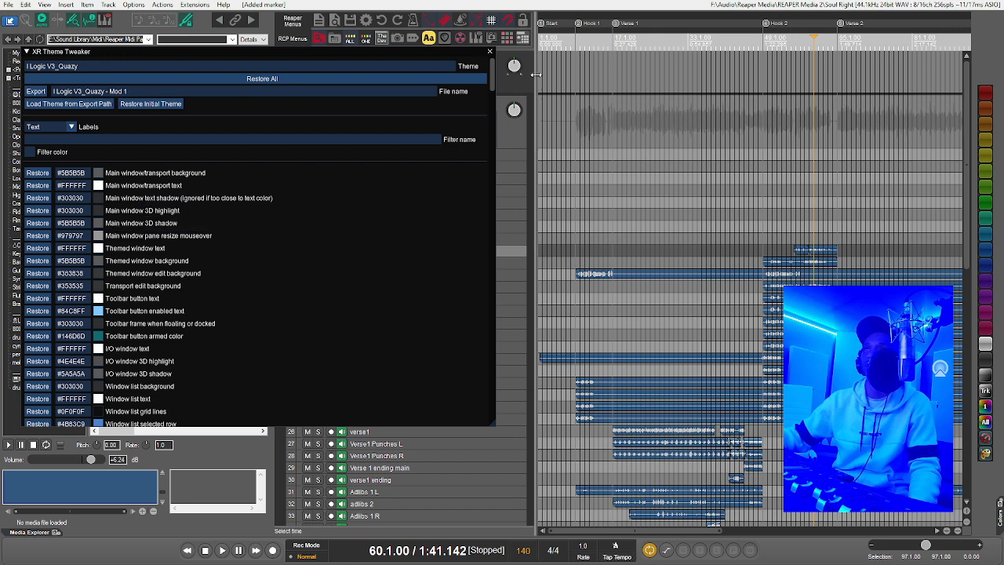
click(487, 52)
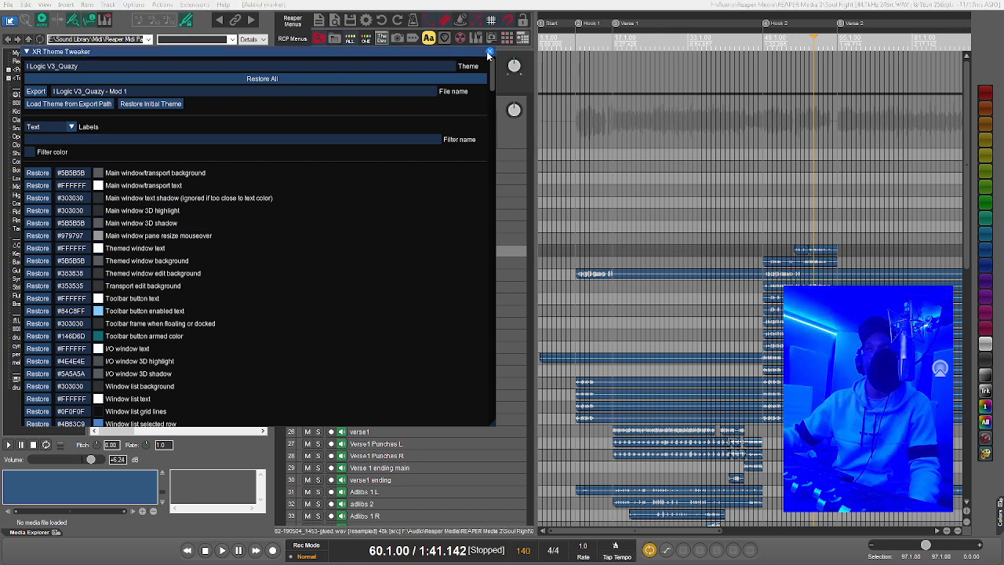
click(487, 52)
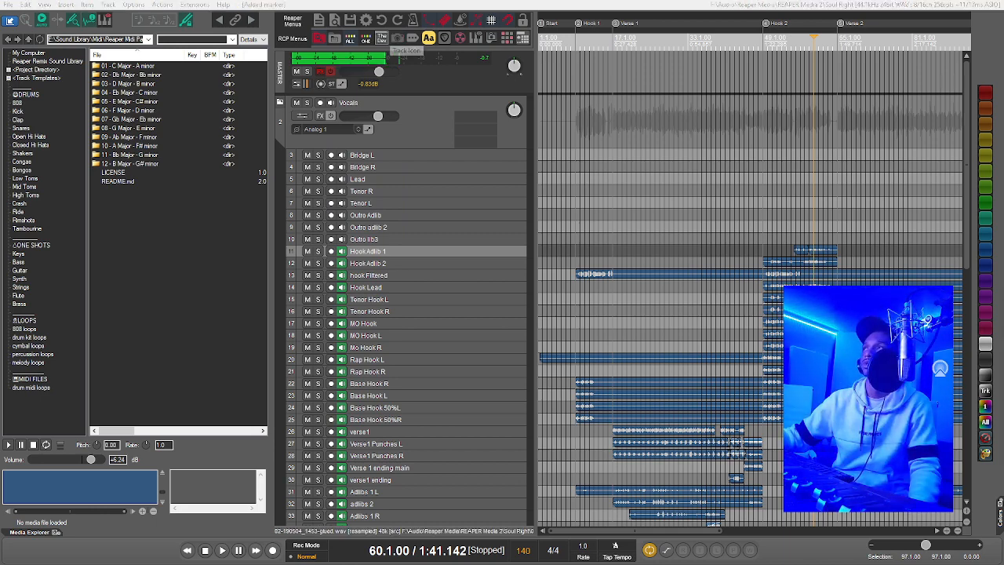
Browse the microphone images in the Mic's track icon folder and close the picker without choosing one.
click(396, 52)
drag(285, 127, 226, 119)
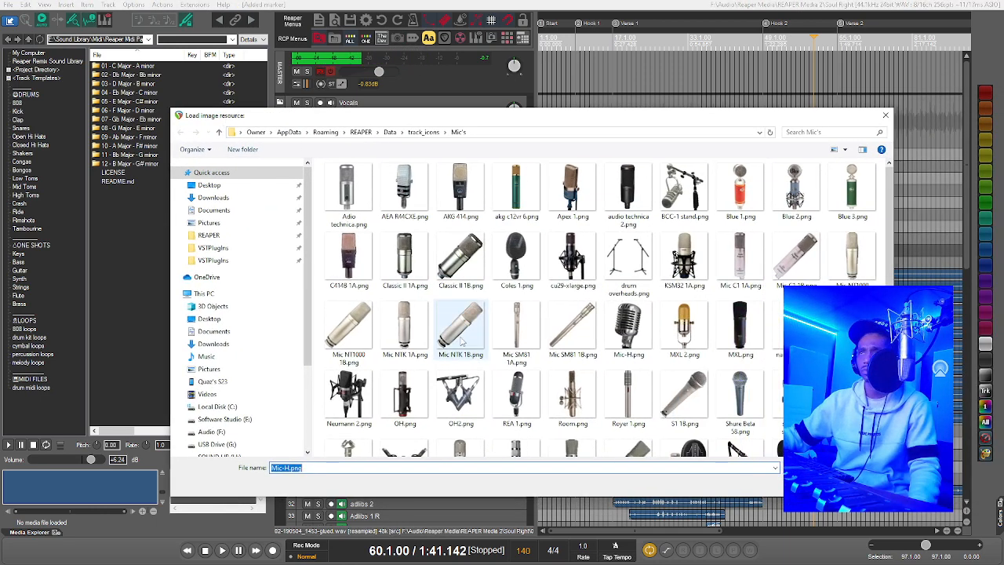
scroll(608, 290, down, 1)
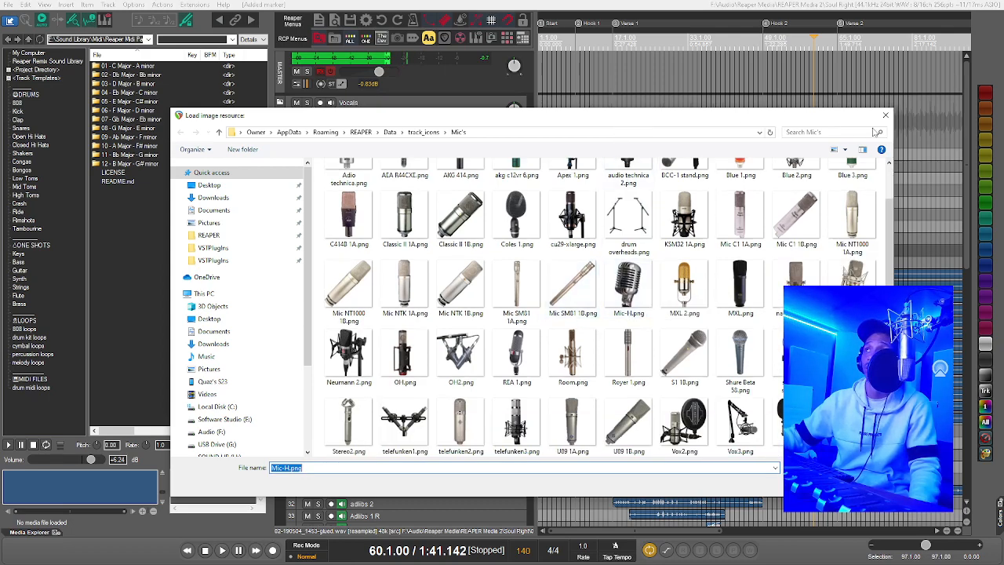
click(885, 115)
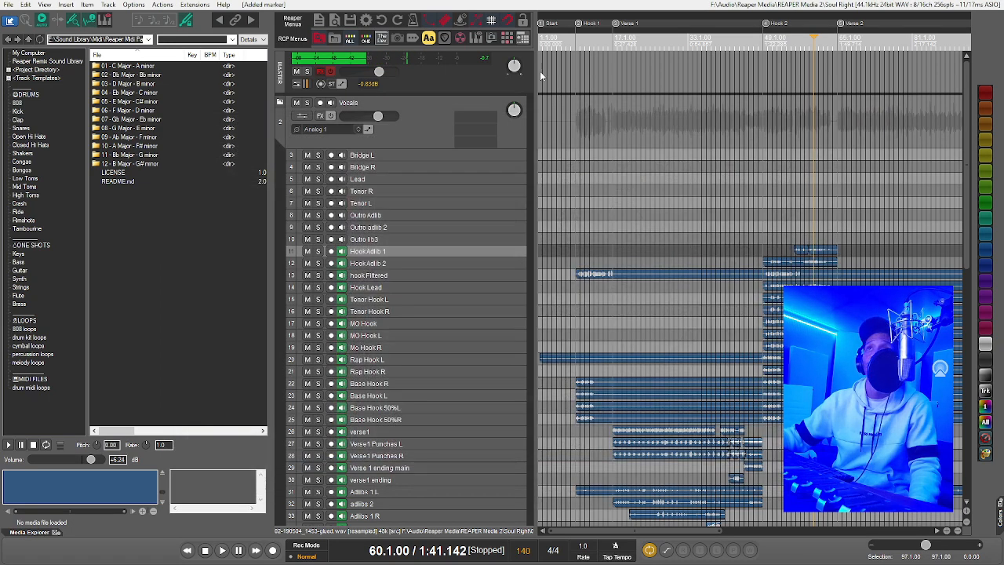
Open Track Tags and filter the track list by the Track 2 and Instrumental tags, restoring the full list.
click(413, 40)
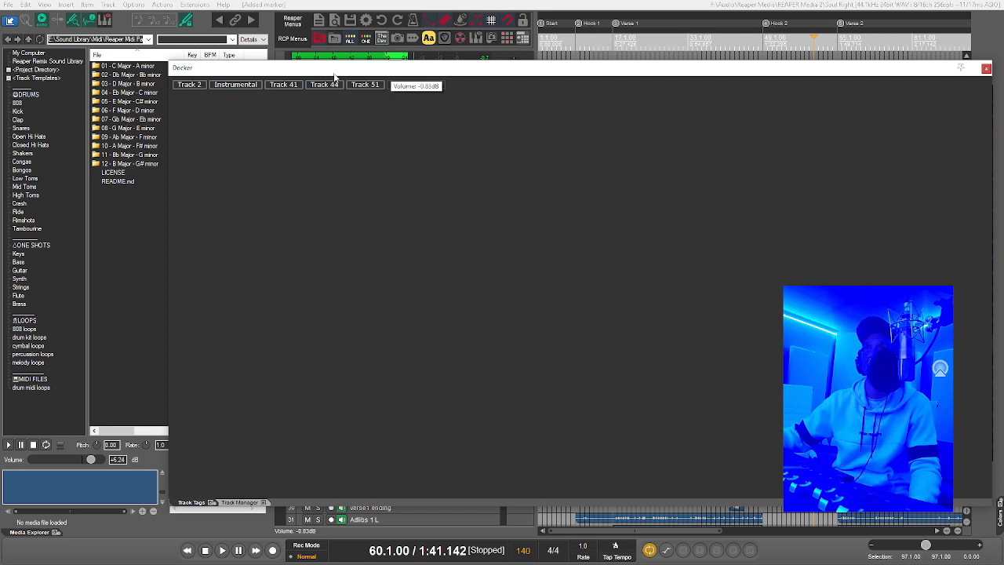
drag(334, 76, 447, 292)
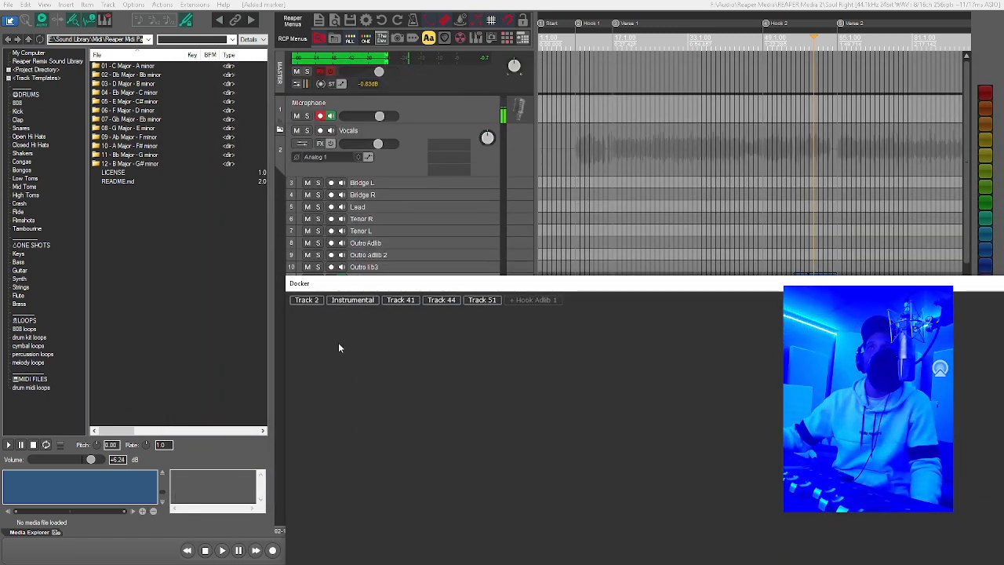
click(302, 303)
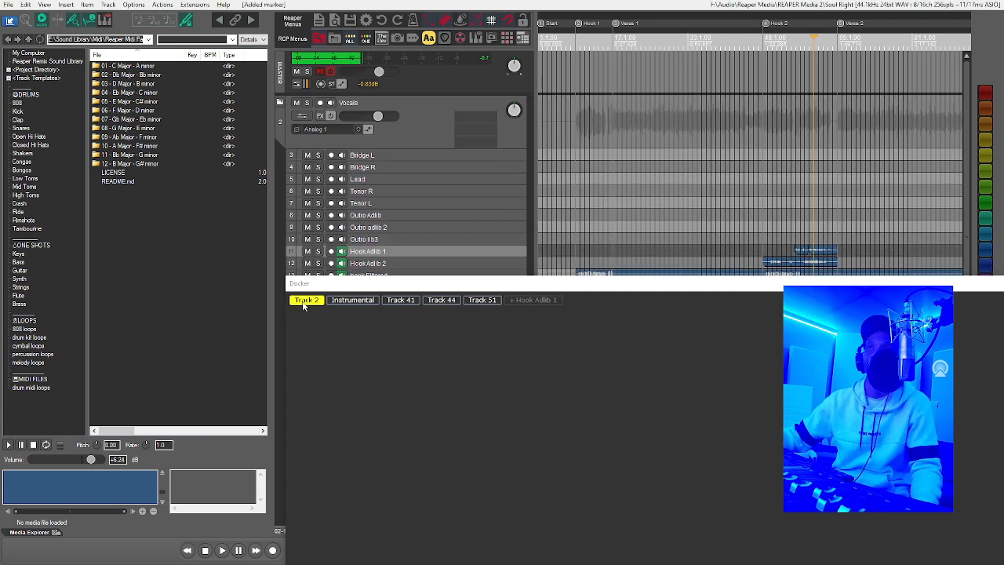
click(336, 301)
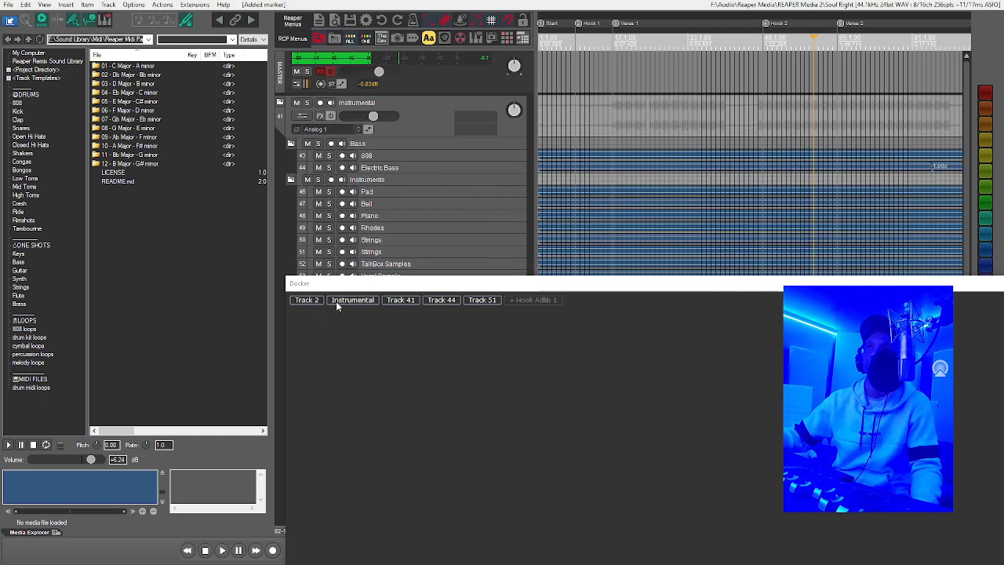
drag(351, 283, 712, 162)
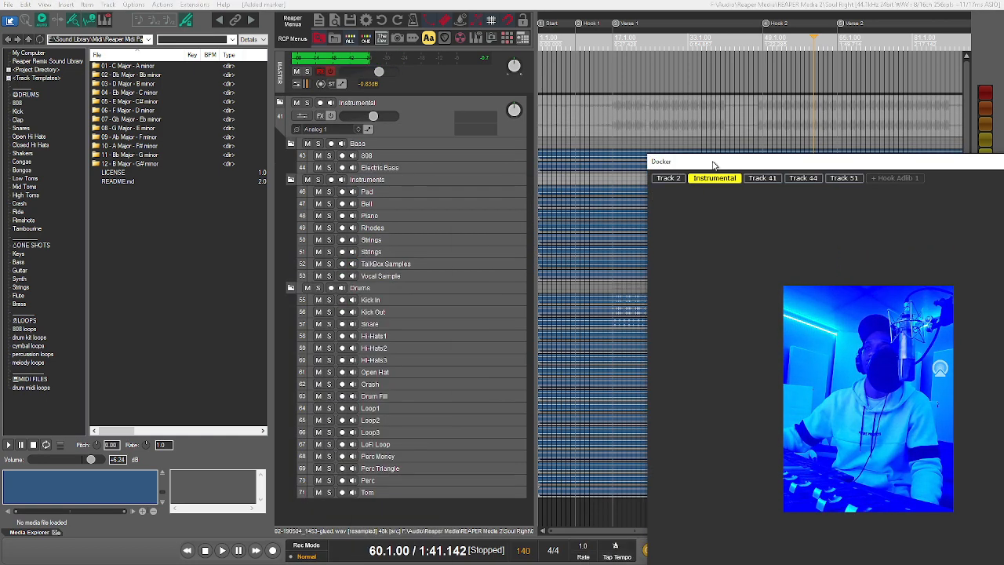
click(667, 179)
click(667, 181)
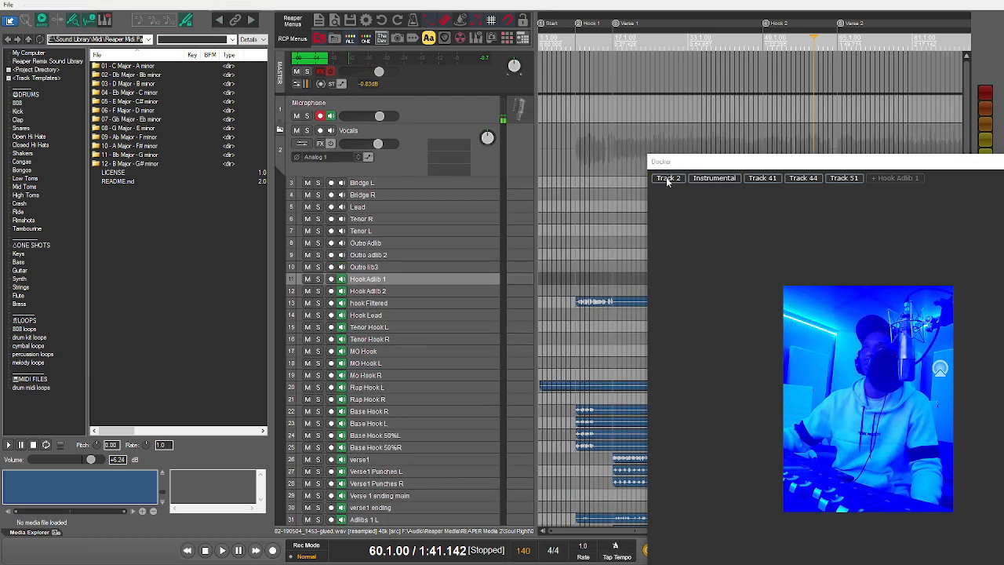
click(667, 180)
click(667, 180)
Update the Track Tags so the buttons show the folder names Vocals, Instrumental, Bass, Instruments and Drums.
right_click(675, 220)
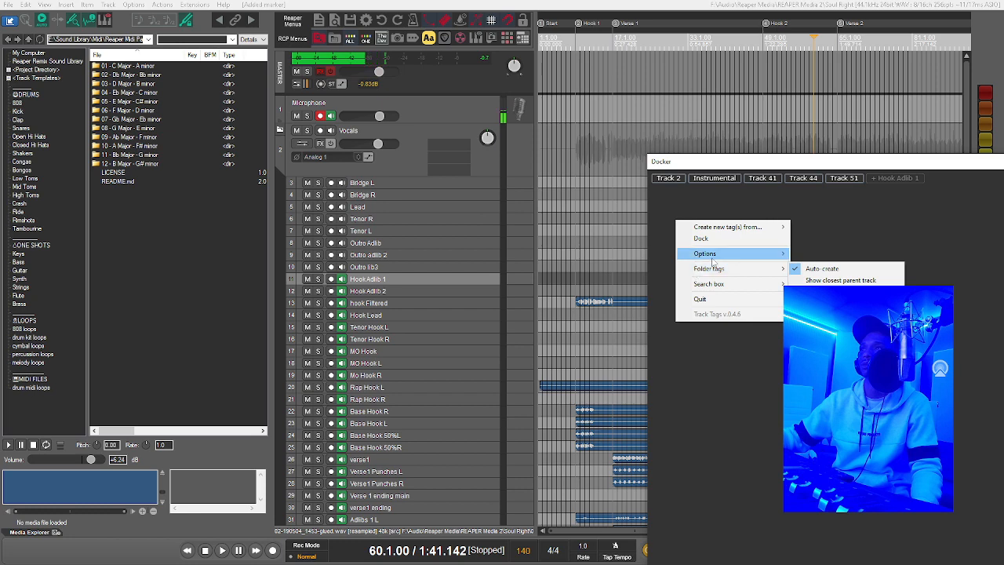
mouse_move(716, 257)
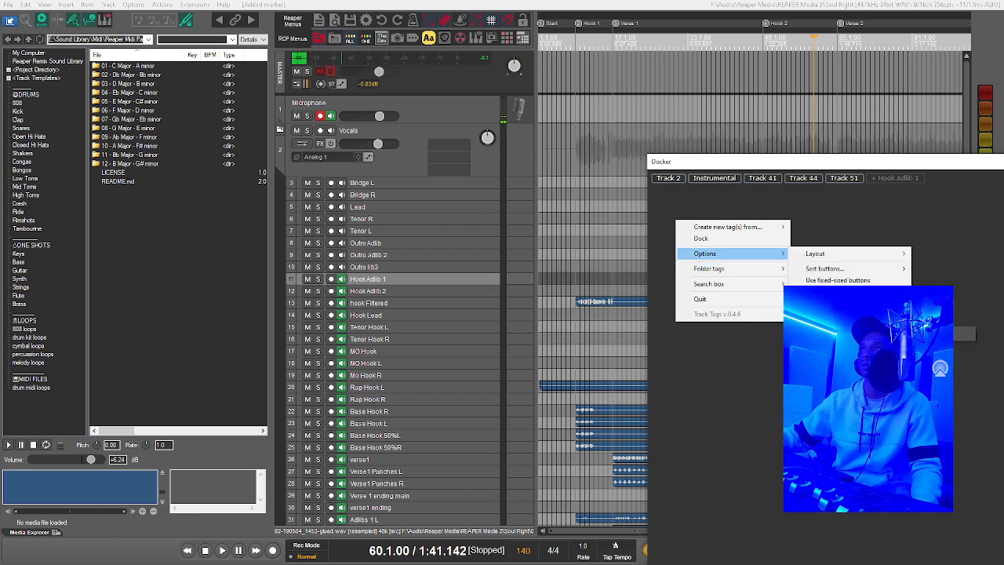
click(856, 277)
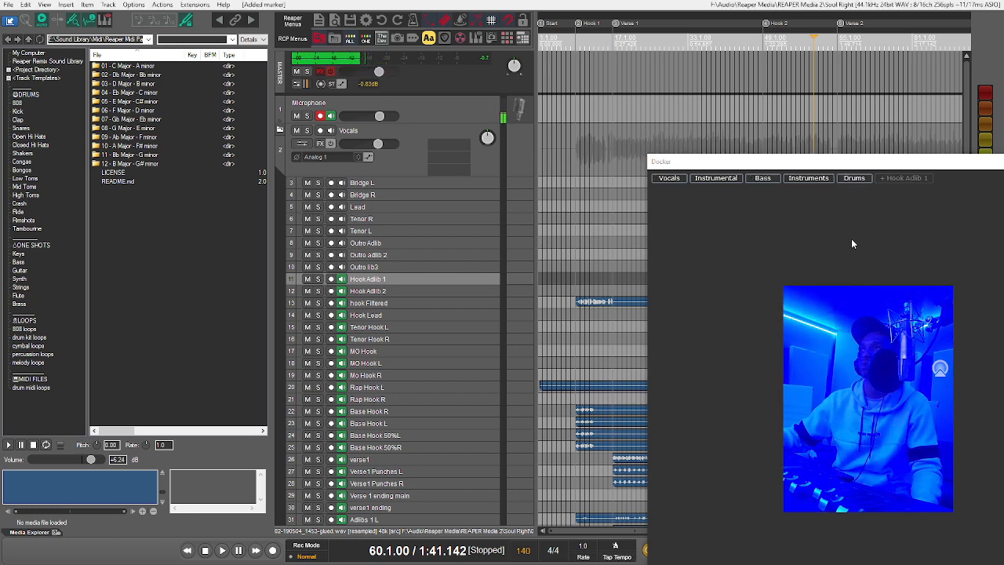
Filter the track list by the Vocals, Instrumental, Bass, Instruments and Drums tags in turn, restore all tracks and close Track Tags.
click(669, 179)
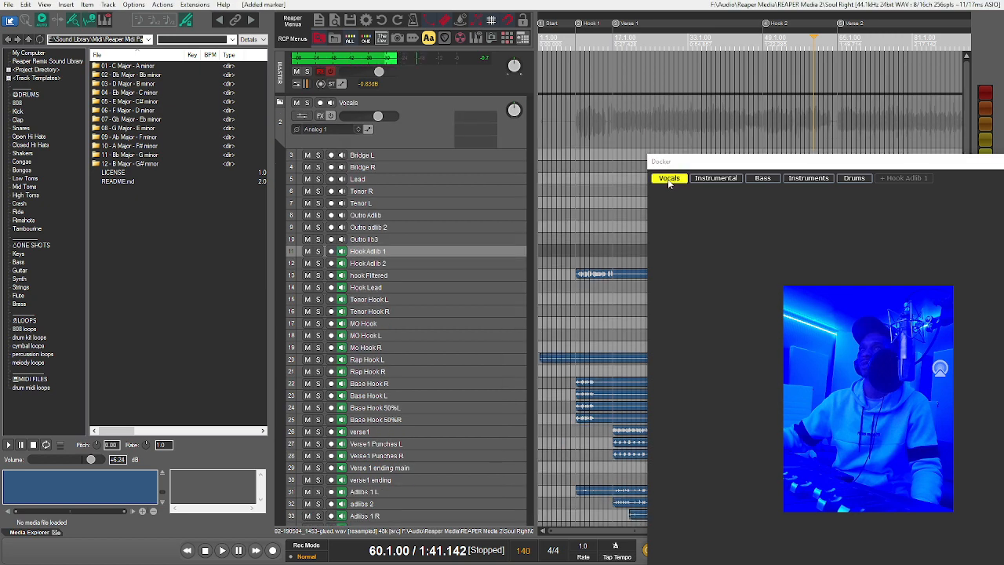
click(669, 179)
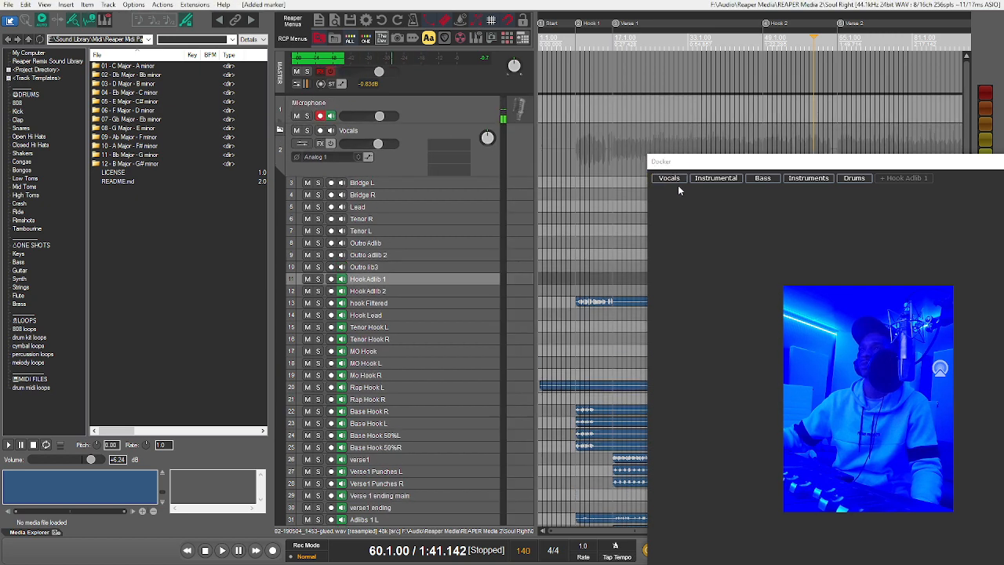
click(705, 180)
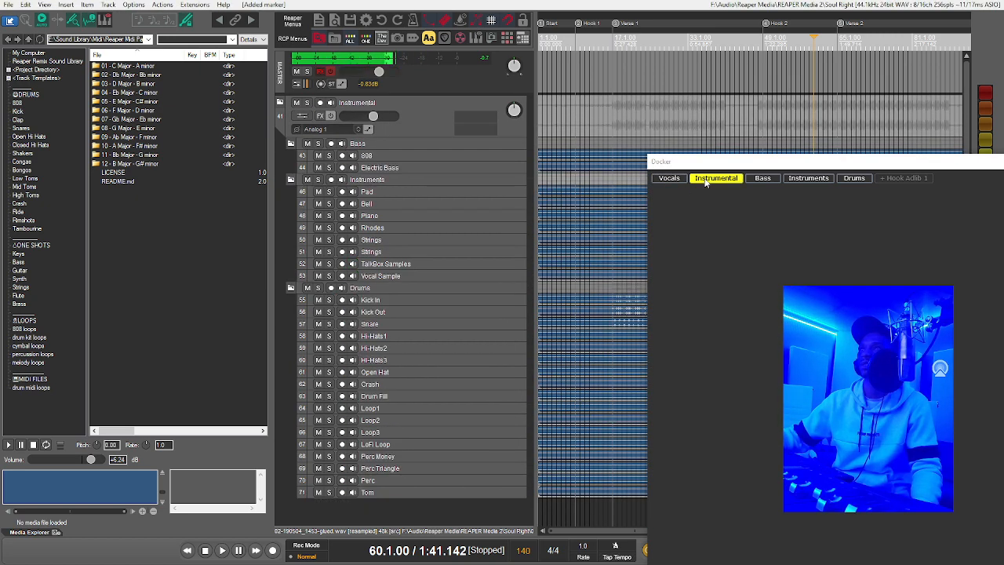
click(706, 180)
click(764, 177)
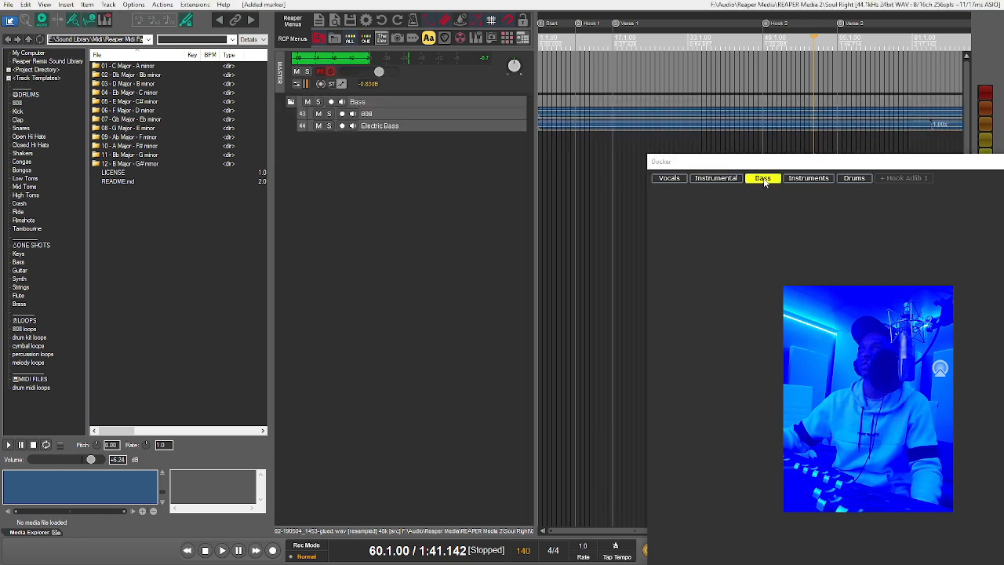
click(764, 179)
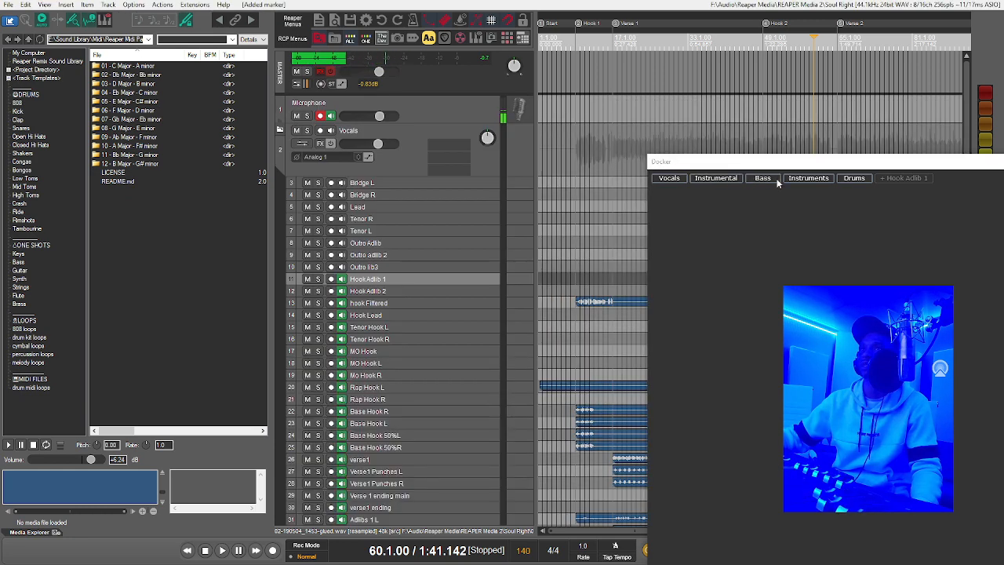
click(818, 178)
click(819, 180)
click(847, 179)
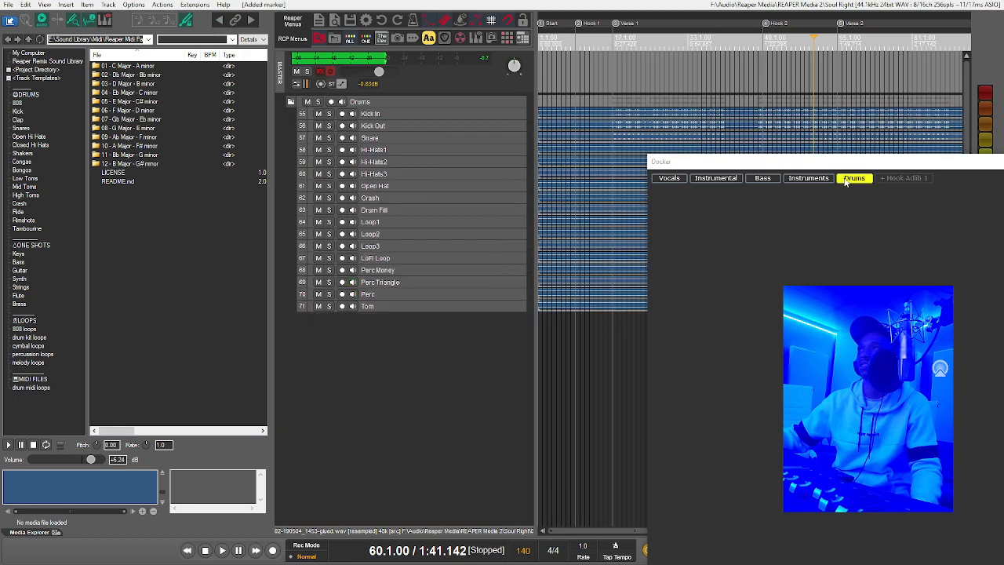
click(847, 180)
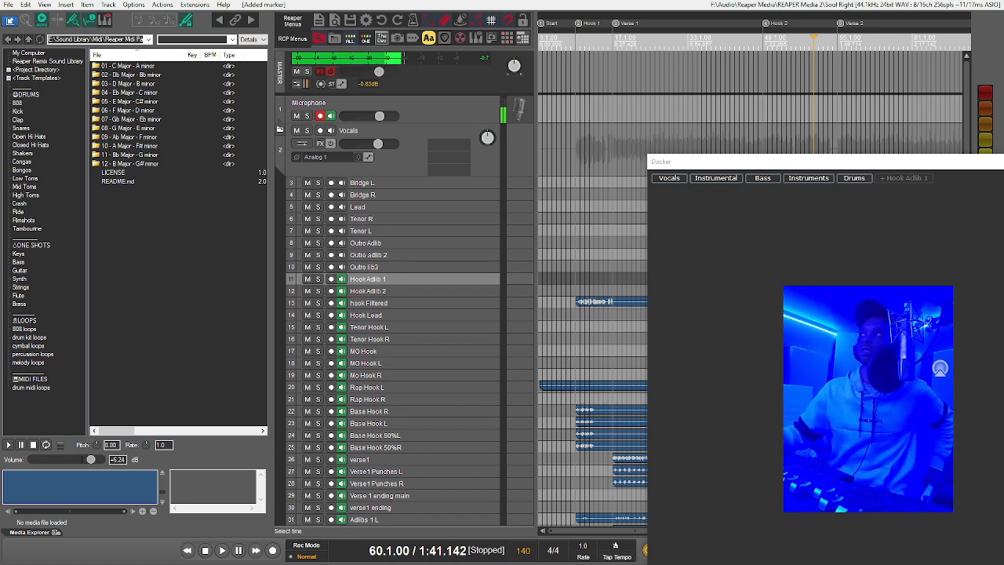
key(Escape)
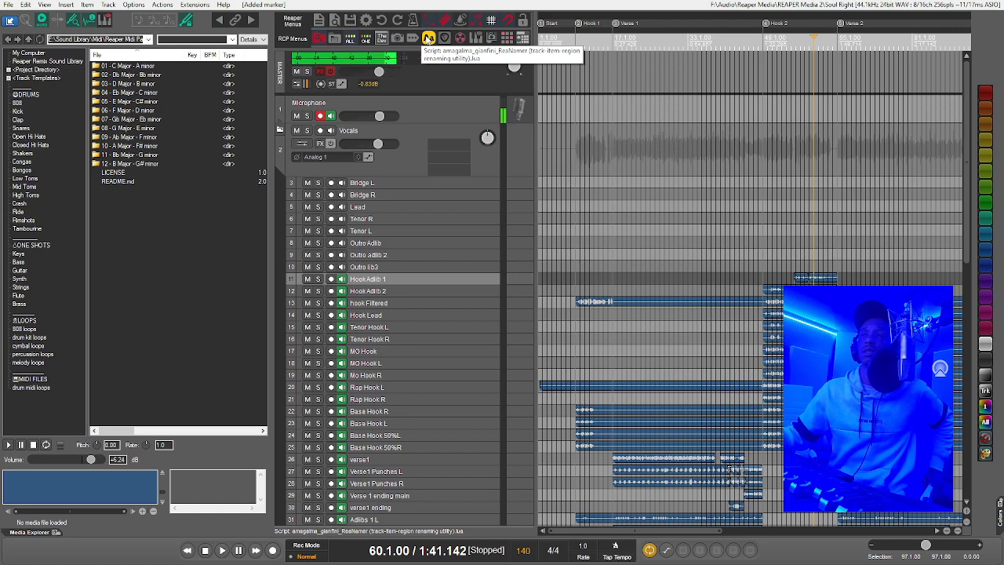
Open ReaNamer and load the tracks from Bridge L through Rap Hook L into its track list.
click(428, 39)
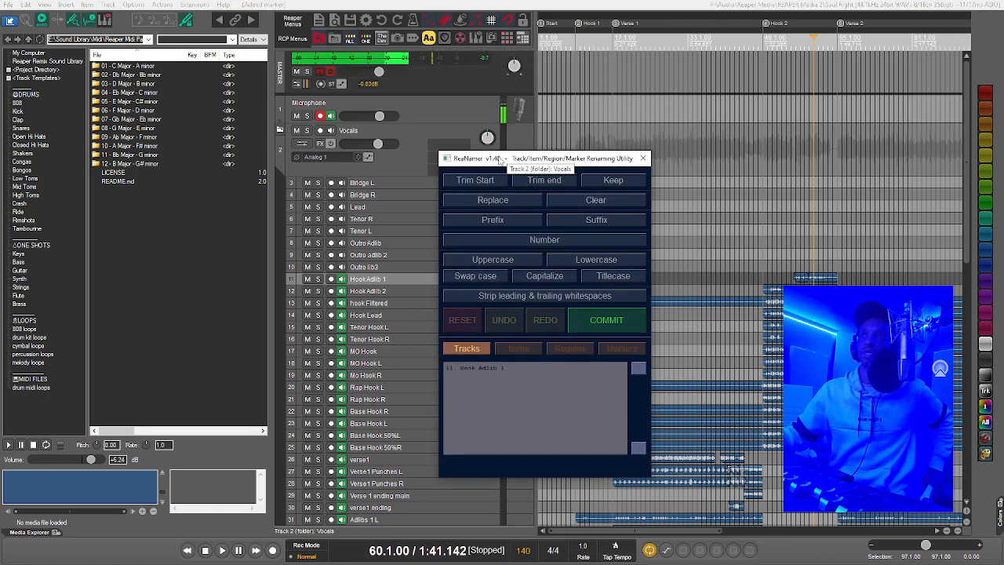
click(410, 182)
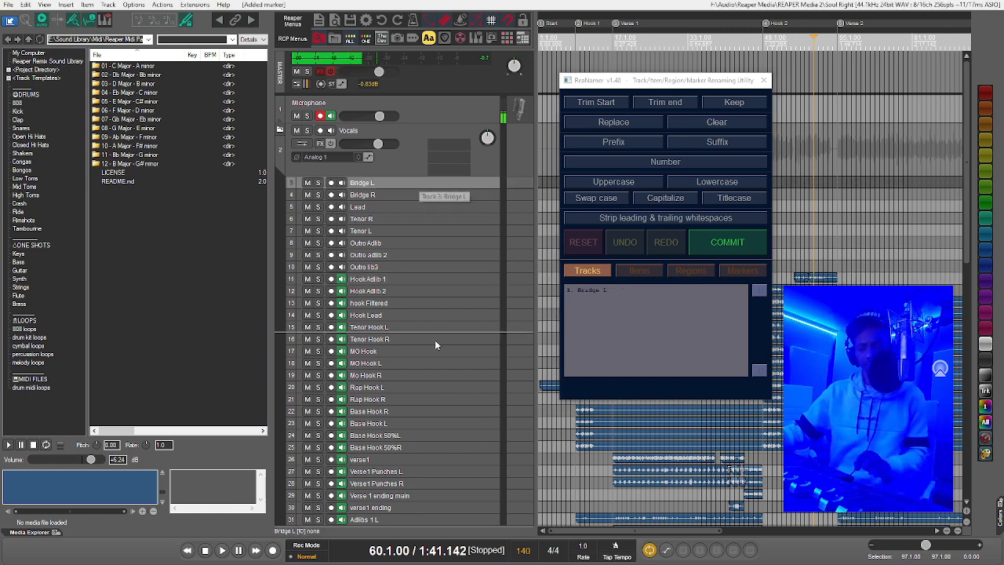
shift+click(428, 386)
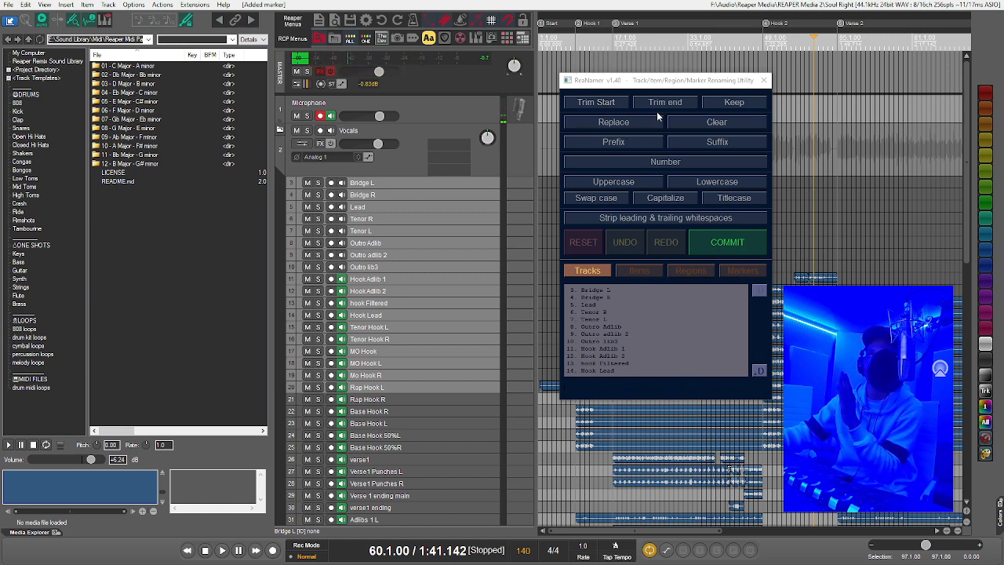
Preview the loaded track names in uppercase and lowercase in ReaNamer, and close it without committing the changes.
click(701, 183)
click(629, 183)
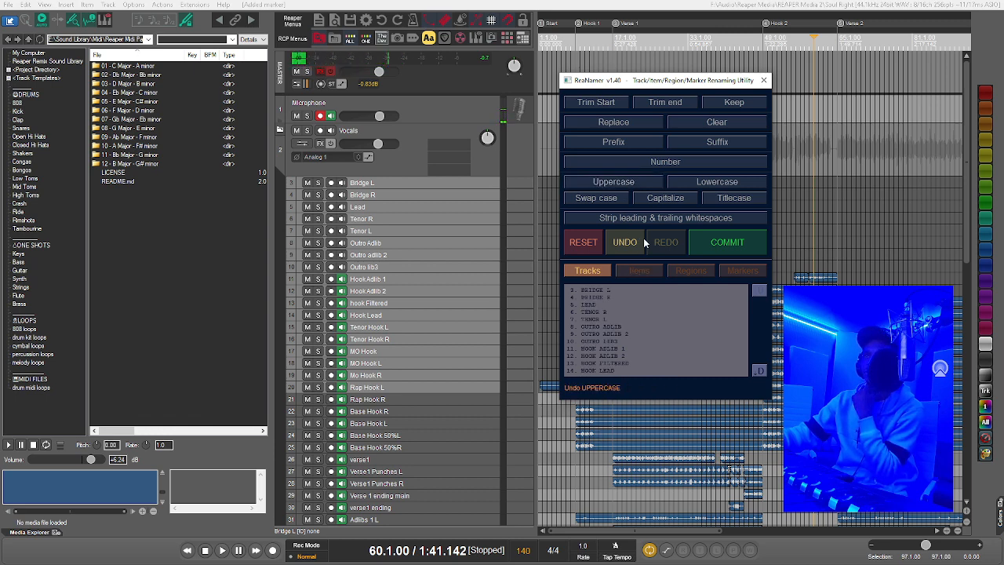
click(710, 184)
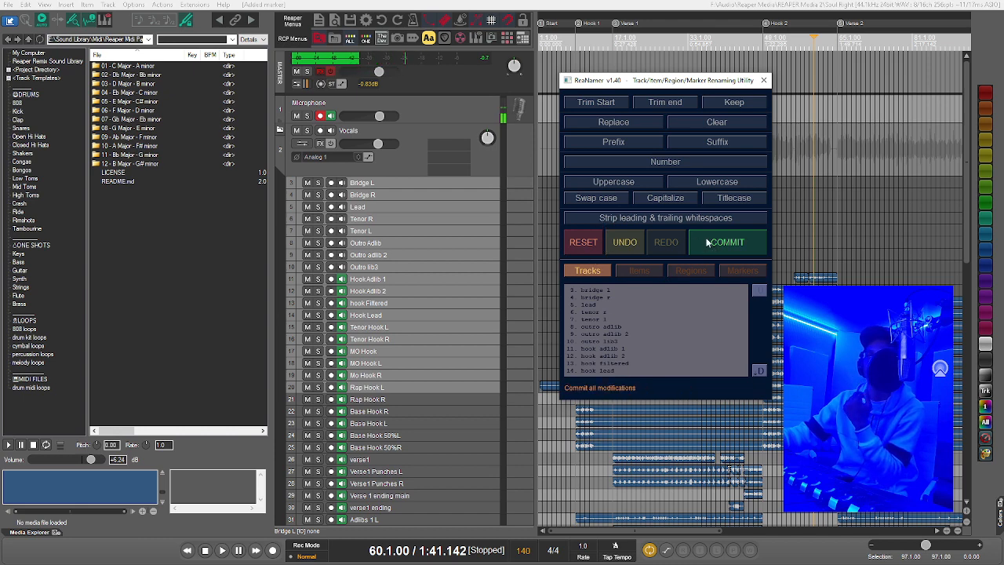
click(762, 80)
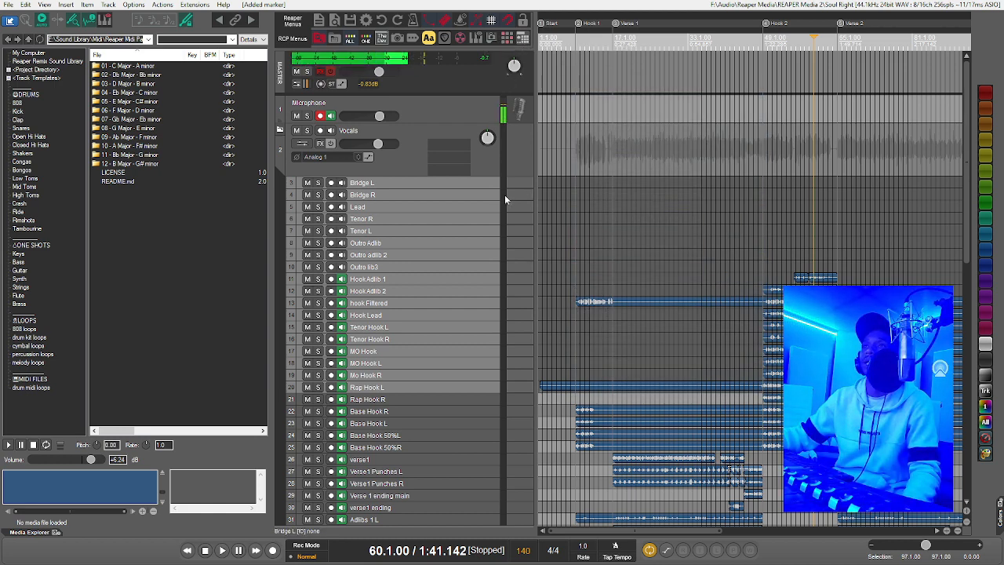
Select the Vocals folder track and play the song, jumping playback to the Hook 2, Hook 1 and Verse 2 markers in turn.
click(516, 169)
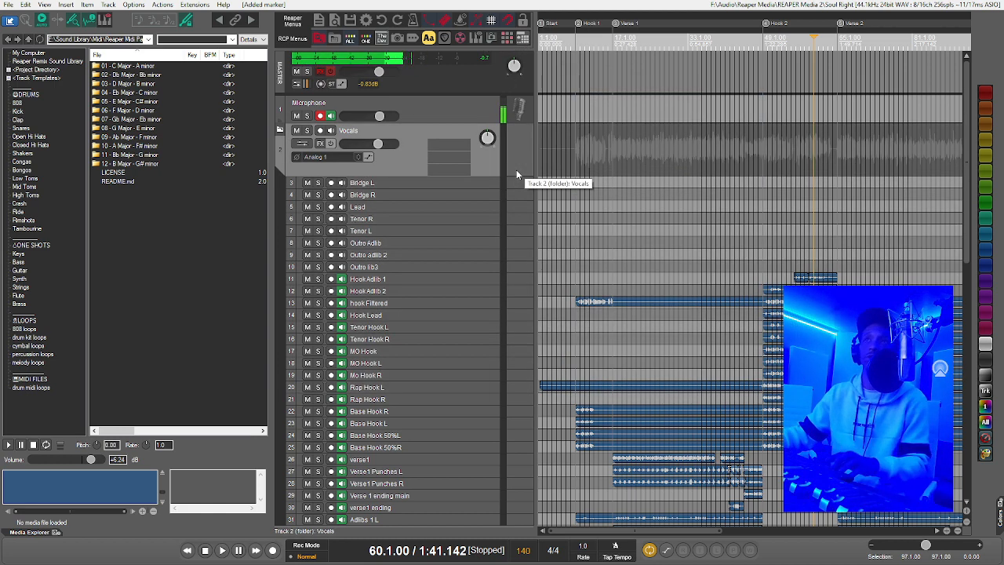
key(space)
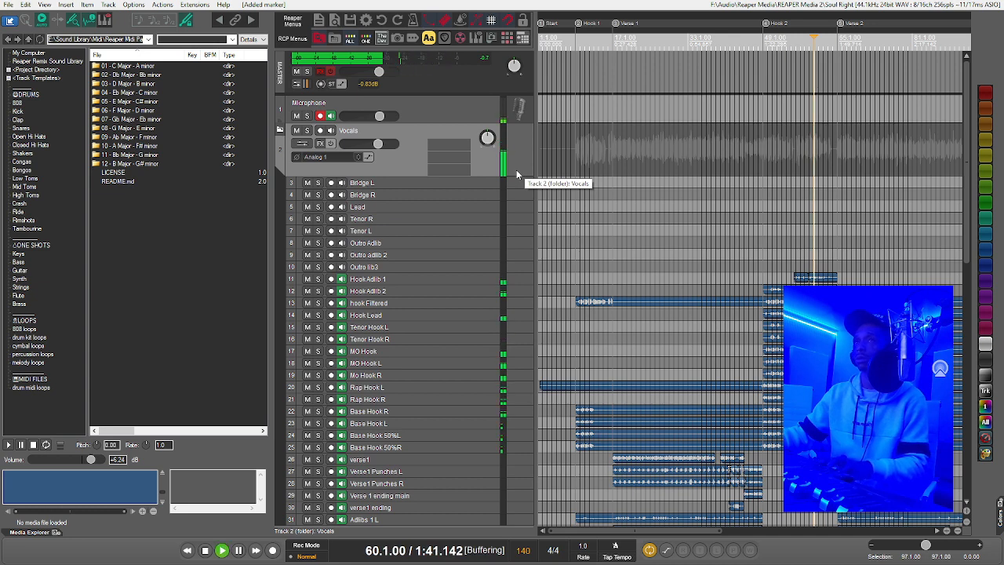
click(759, 139)
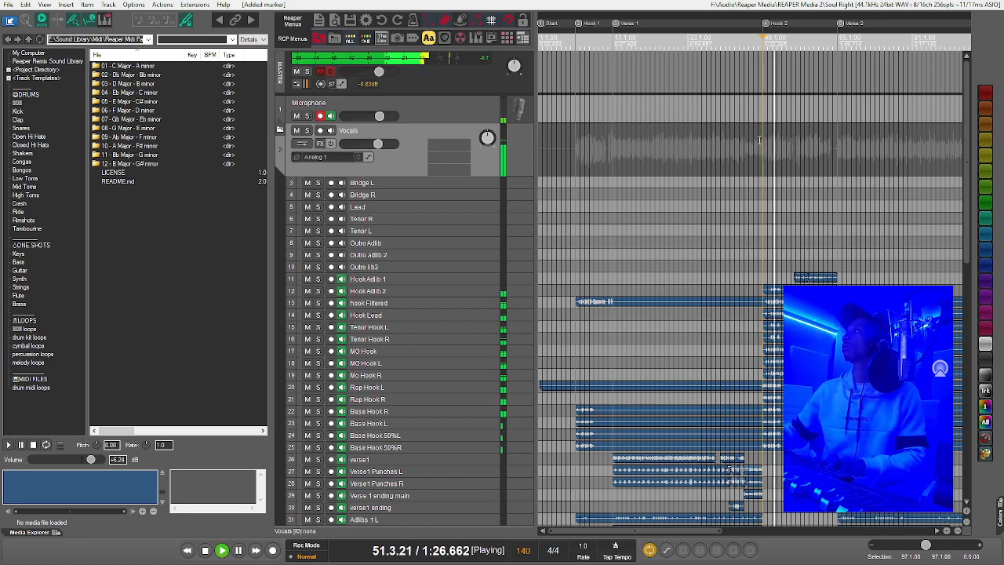
scroll(450, 328, down, 1)
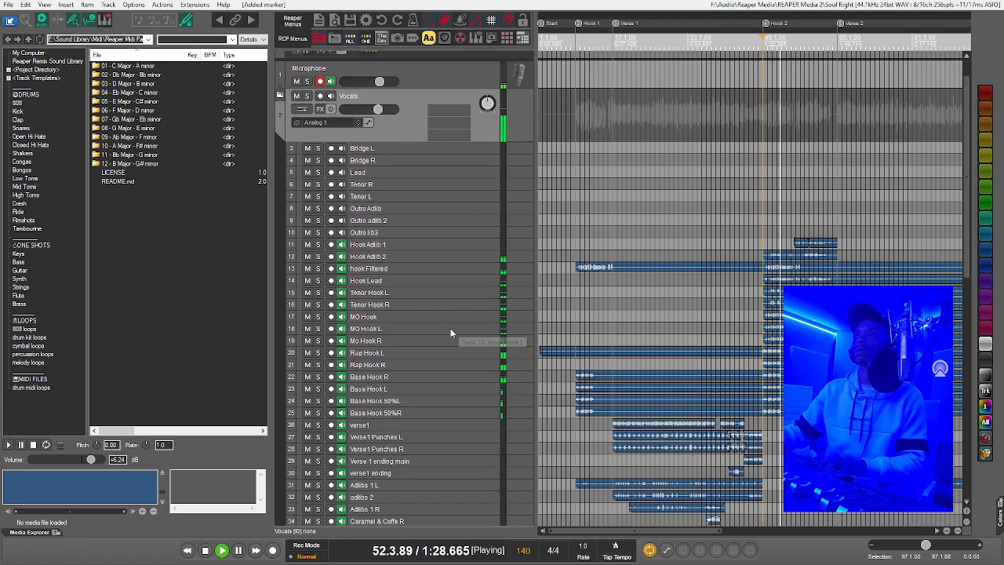
key(2)
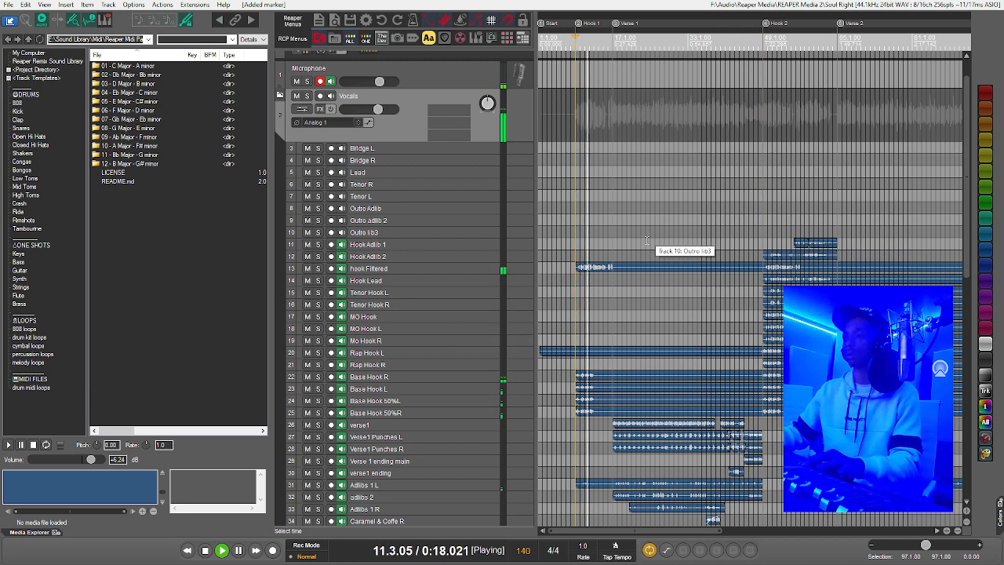
key(5)
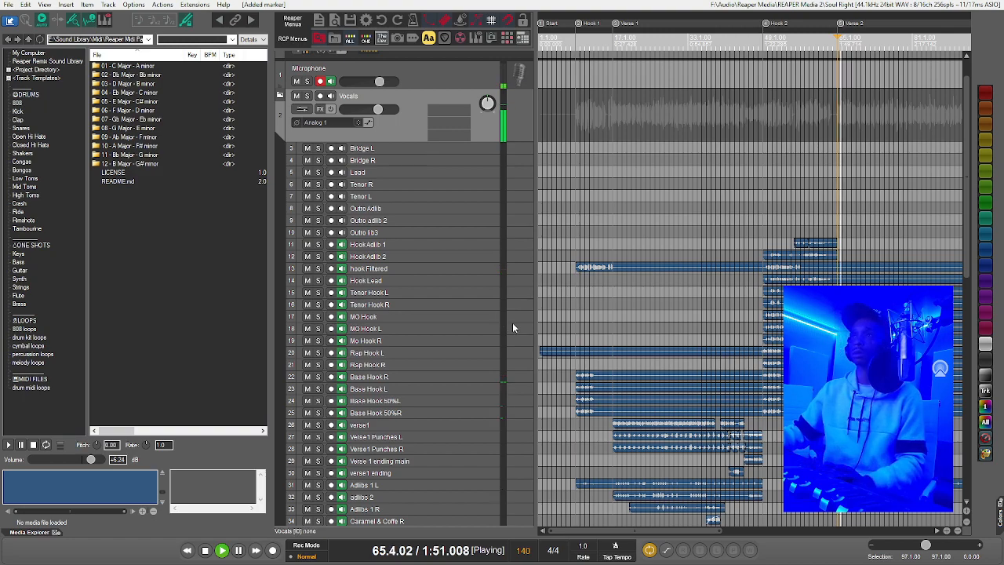
Examine the tracks and their meters from Vocals through Drums during playback, and restart playback from the Verse 2 marker.
scroll(512, 324, down, 1)
scroll(513, 323, down, 5)
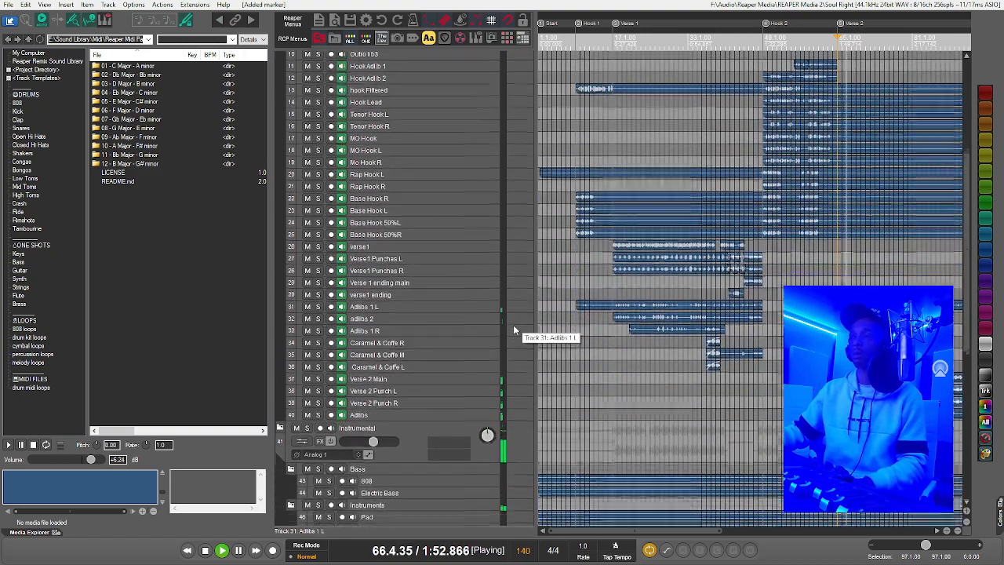
scroll(604, 370, down, 3)
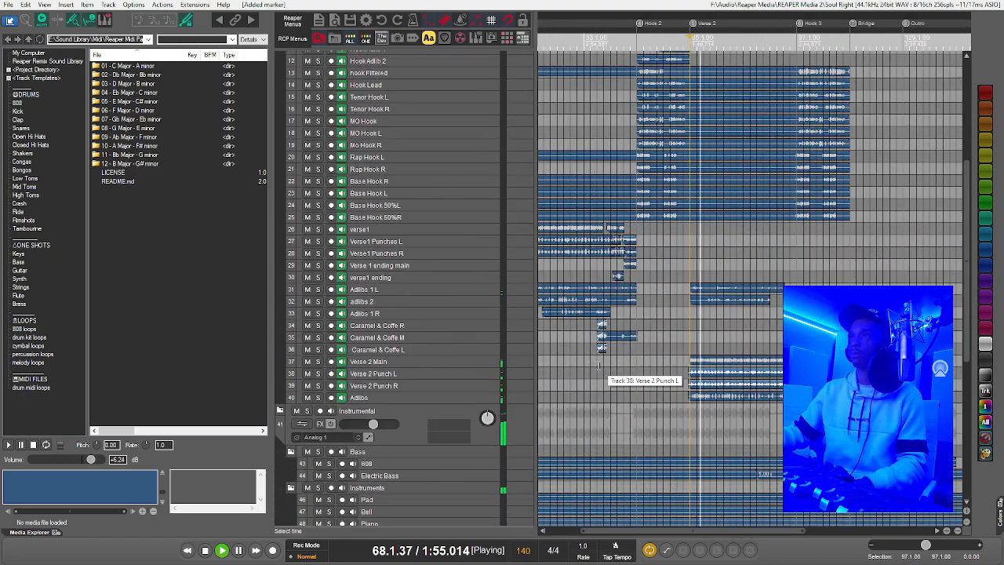
scroll(506, 384, down, 4)
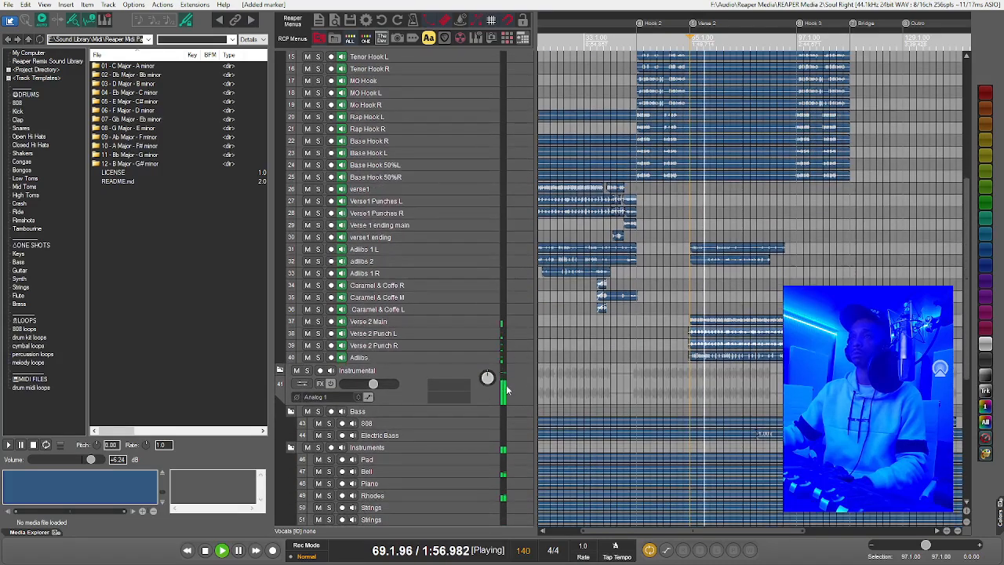
scroll(506, 384, down, 5)
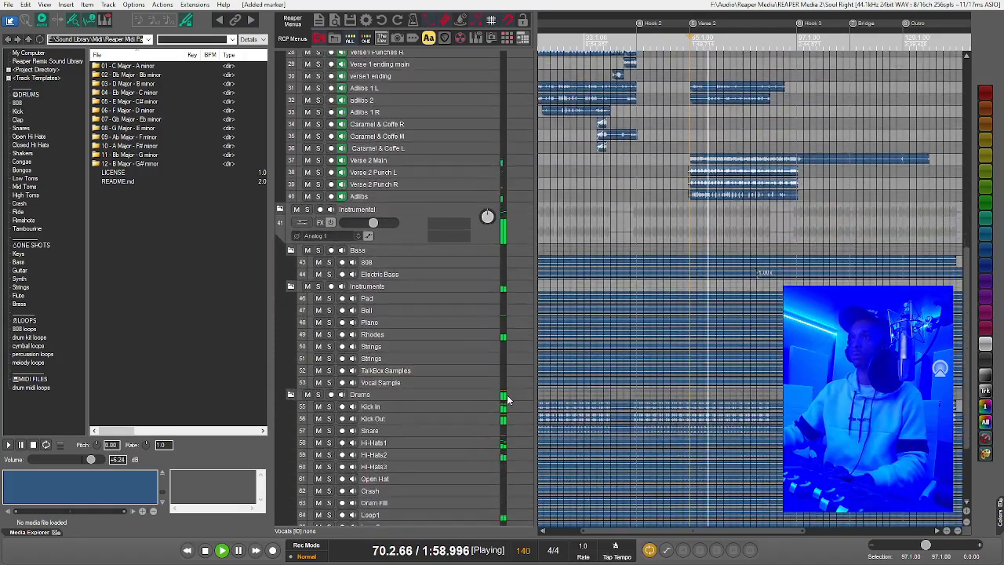
scroll(506, 393, up, 7)
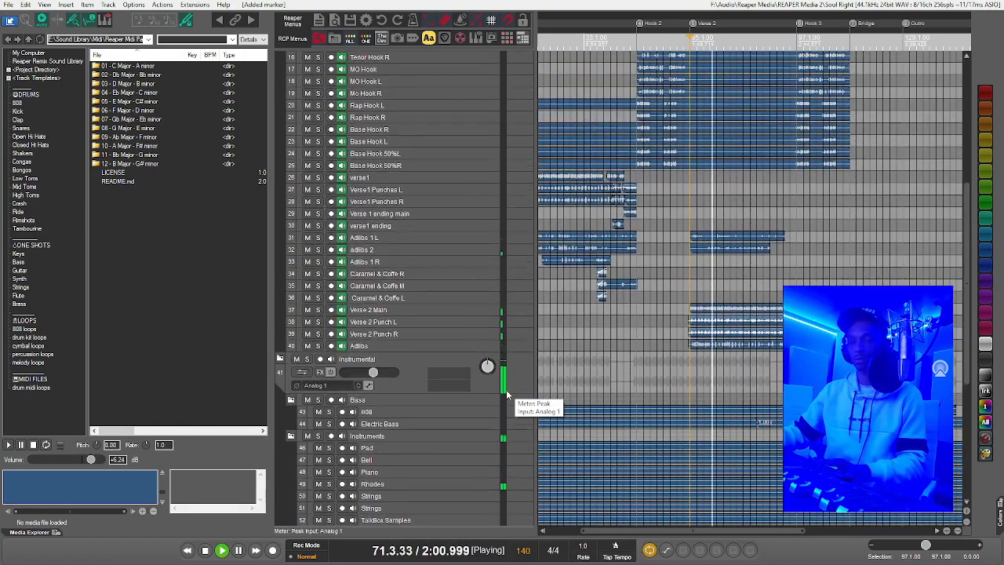
scroll(506, 393, up, 6)
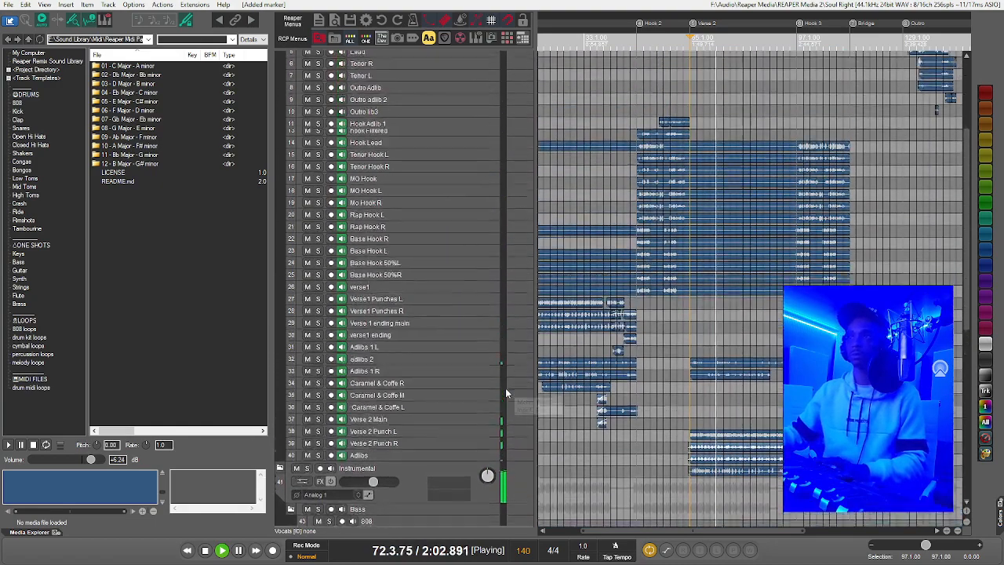
scroll(506, 392, up, 3)
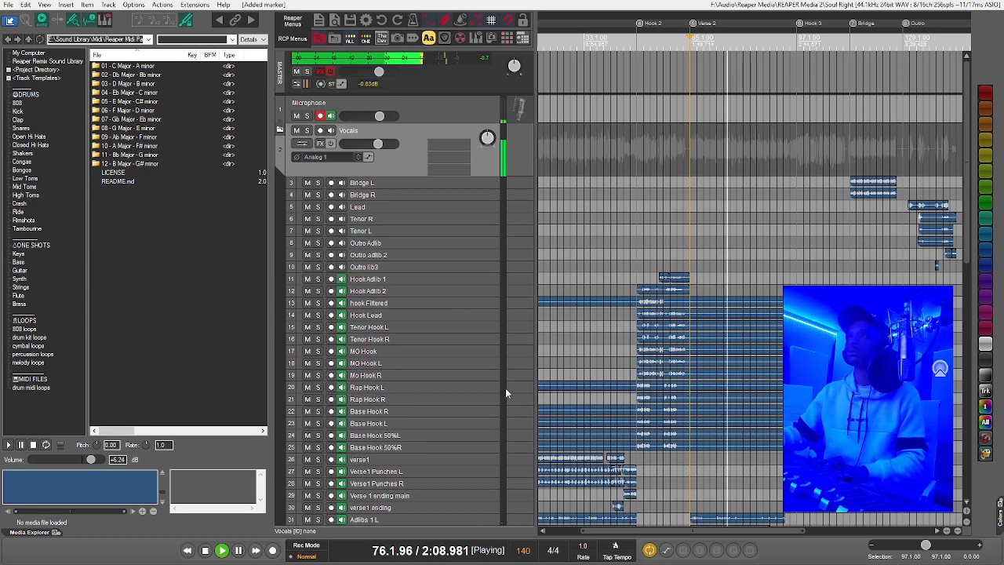
key(space)
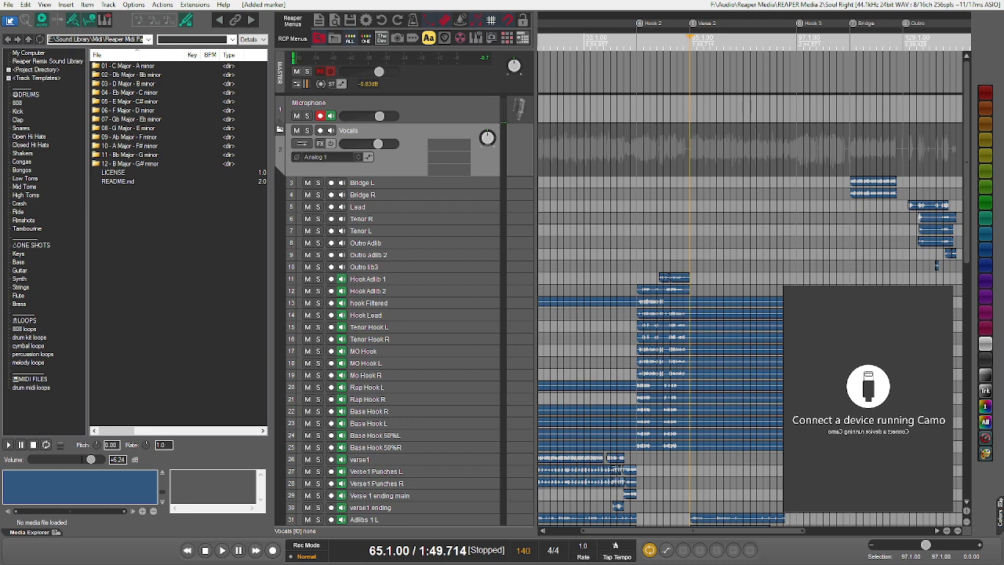
key(space)
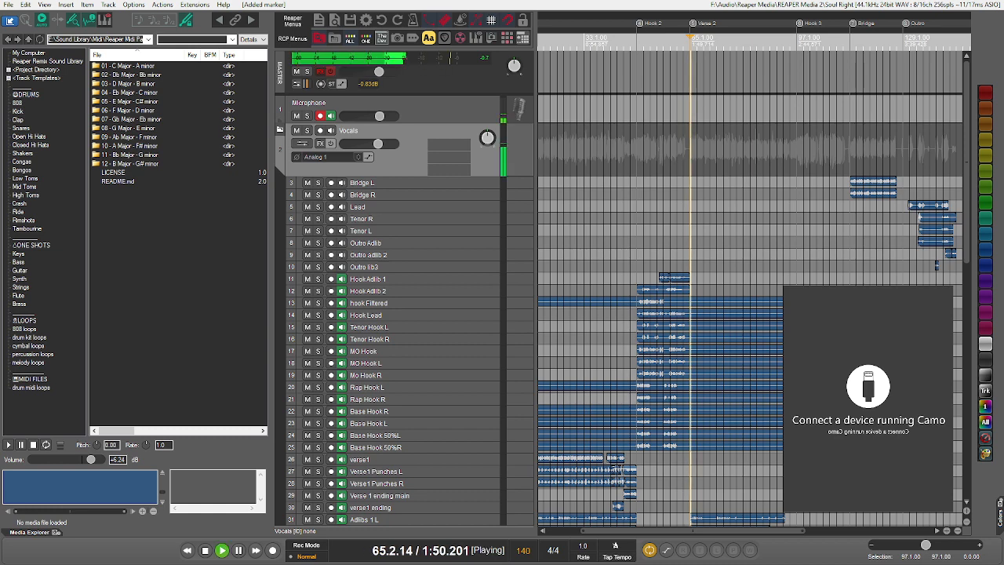